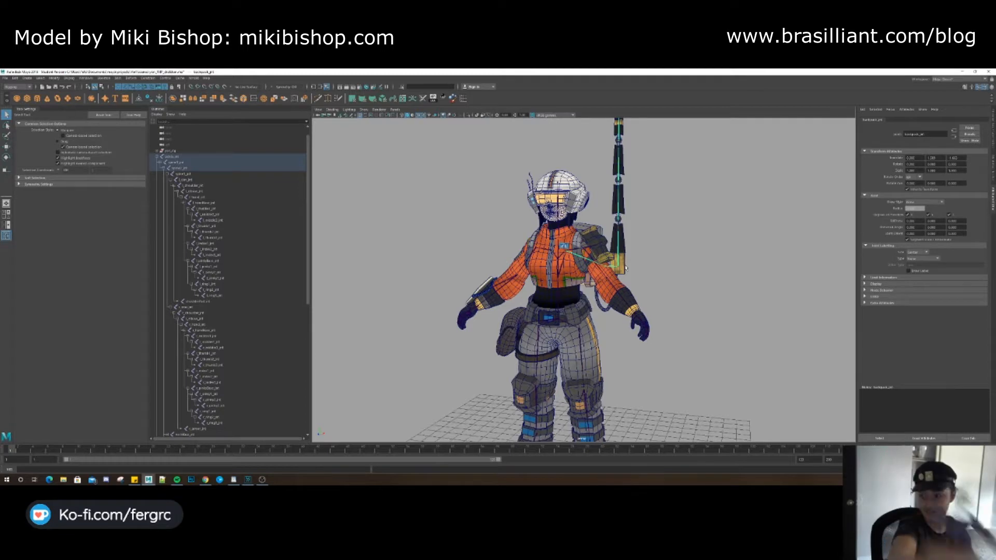
Select the backpack joint and every mechanical arm joint beneath it in the hierarchy, through to the last finger joint.
{"action": "scroll", "coordinate": [625, 268], "scroll_direction": "up", "scroll_amount": 5}
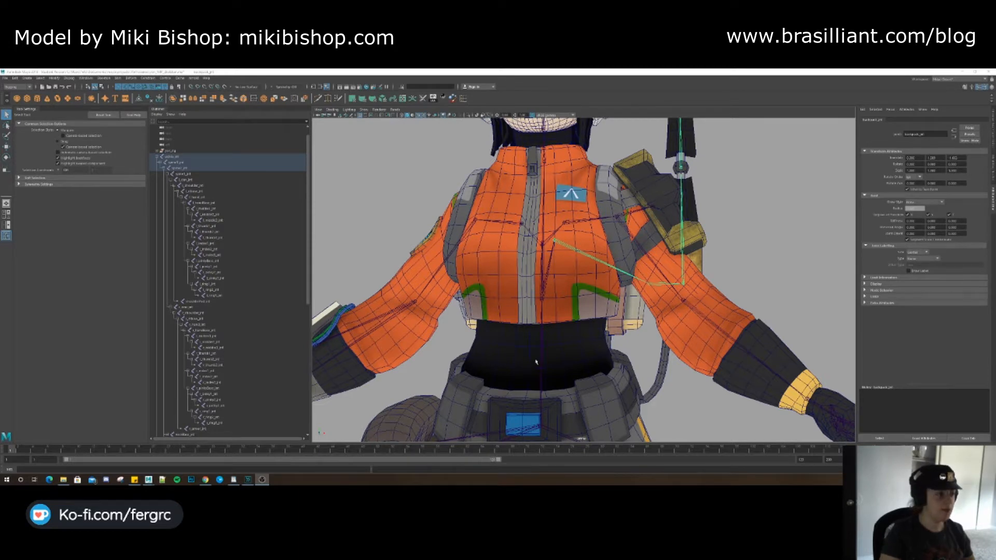
{"action": "left_click_drag", "start_coordinate": [526, 366], "coordinate": [473, 318], "text": "alt"}
{"action": "middle_click_drag", "start_coordinate": [473, 318], "coordinate": [509, 415], "text": "alt"}
{"action": "right_click_drag", "start_coordinate": [508, 384], "coordinate": [553, 364], "text": "alt"}
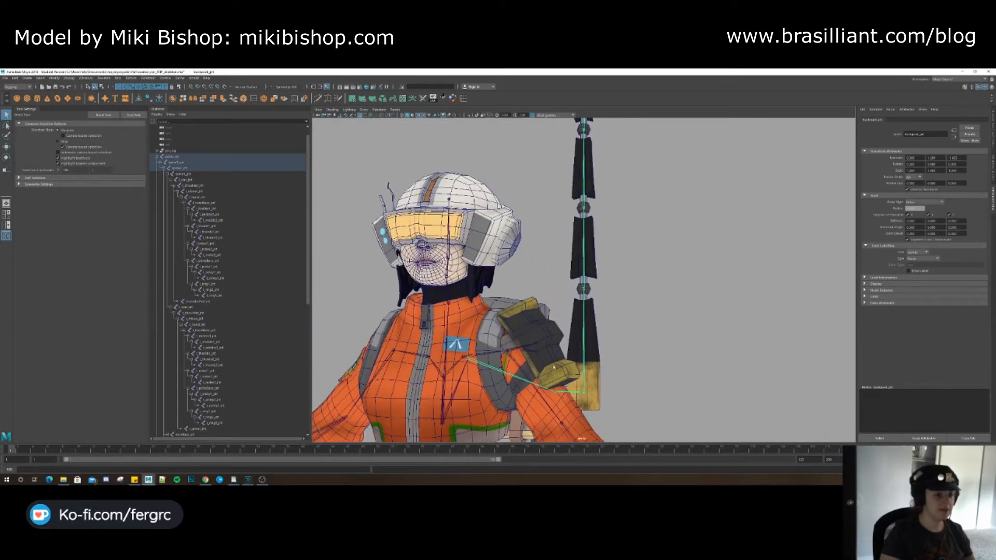
{"action": "left_click", "coordinate": [206, 365]}
{"action": "scroll", "coordinate": [222, 298], "scroll_direction": "down", "scroll_amount": 10}
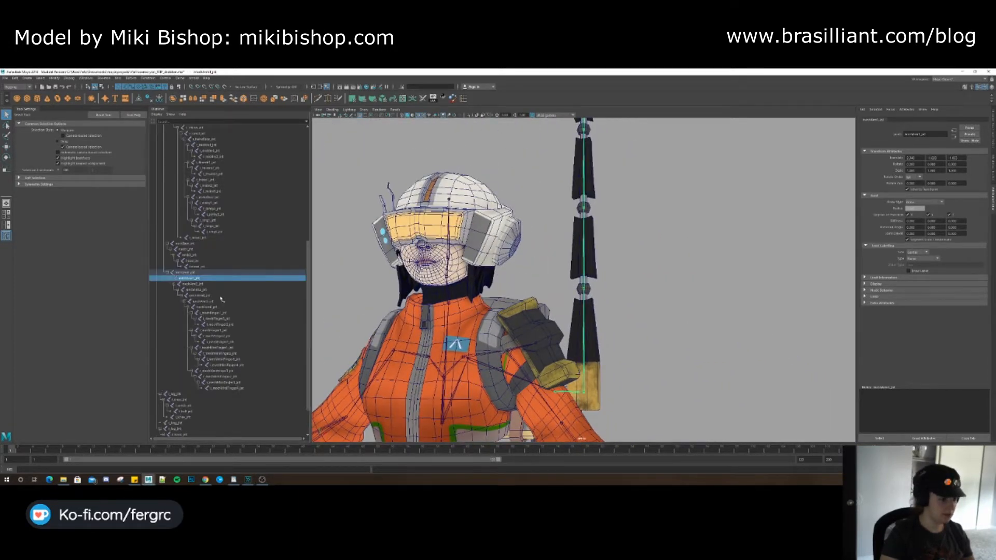
{"action": "left_click", "coordinate": [187, 273]}
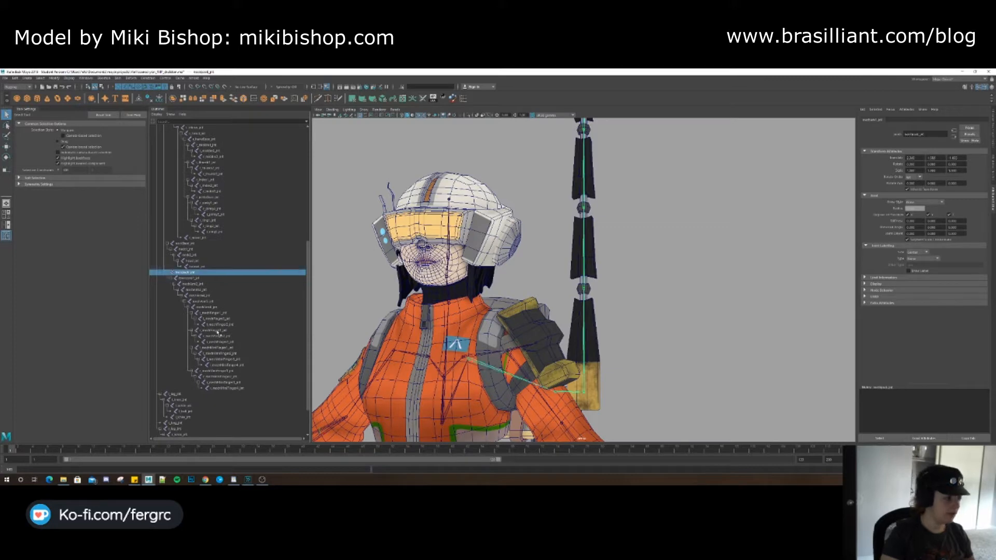
{"action": "left_click", "coordinate": [228, 388], "text": "shift"}
Add the backpack mesh to the selected backpack and mechanical arm joints.
{"action": "scroll", "coordinate": [571, 286], "scroll_direction": "down", "scroll_amount": 4}
{"action": "left_click_drag", "start_coordinate": [571, 311], "coordinate": [317, 434], "text": "alt"}
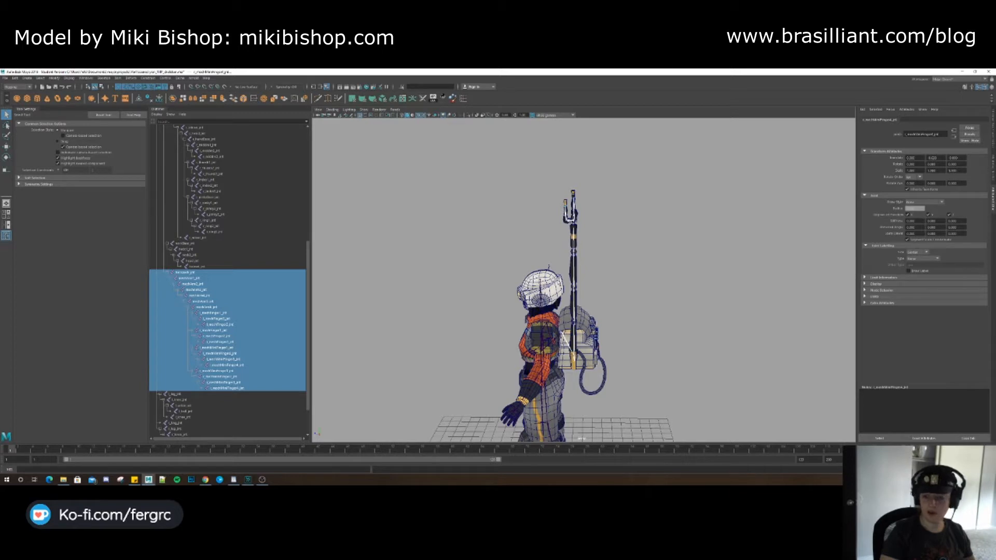
{"action": "left_click_drag", "start_coordinate": [560, 284], "coordinate": [592, 301], "text": "alt"}
{"action": "scroll", "coordinate": [597, 306], "scroll_direction": "up", "scroll_amount": 3}
{"action": "left_click", "coordinate": [535, 306], "text": "shift"}
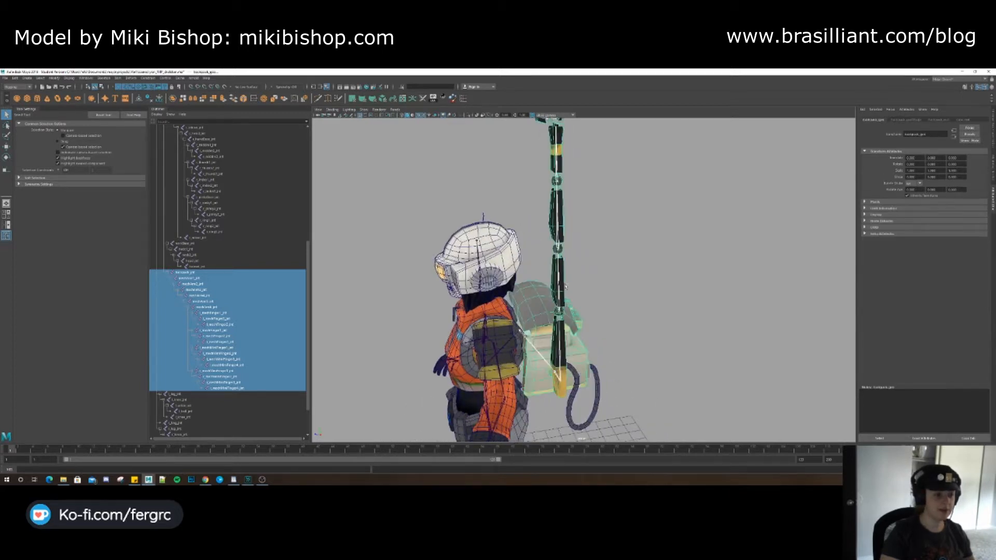
Bind the backpack mesh to the selected joints using Closest Distance, Interactive weight normalization and Distance weight distribution.
{"action": "left_click", "coordinate": [118, 77]}
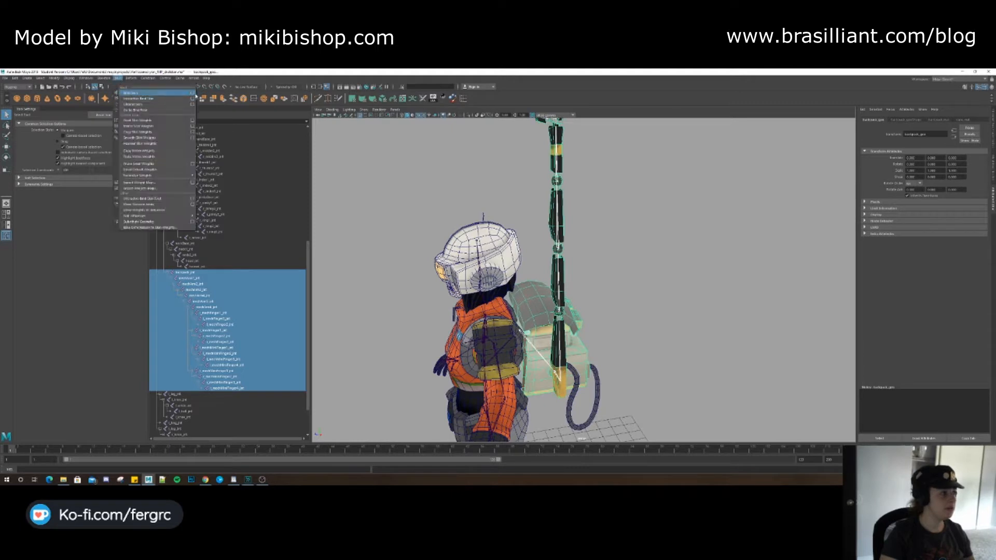
{"action": "left_click", "coordinate": [192, 93]}
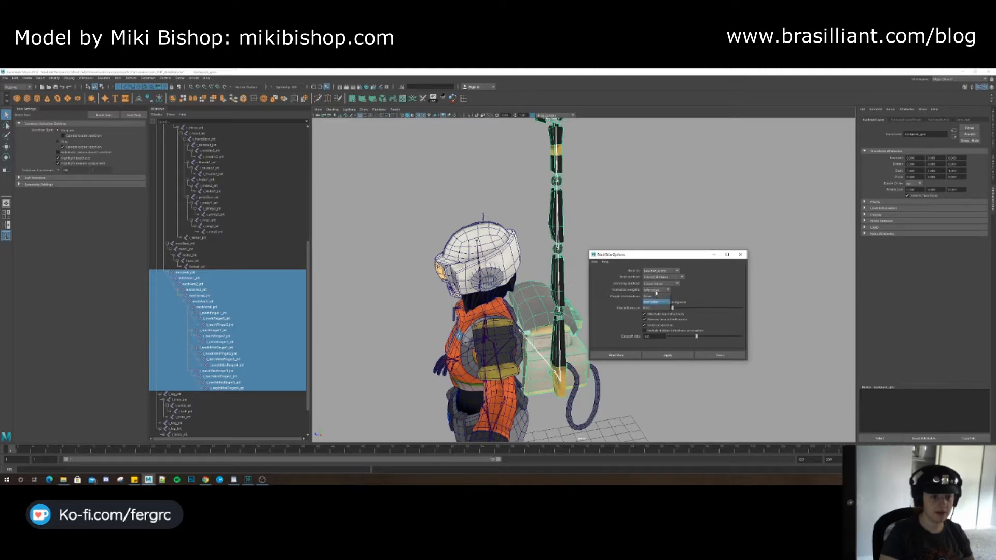
{"action": "left_click", "coordinate": [655, 284]}
{"action": "left_click", "coordinate": [655, 288]}
{"action": "left_click", "coordinate": [654, 296]}
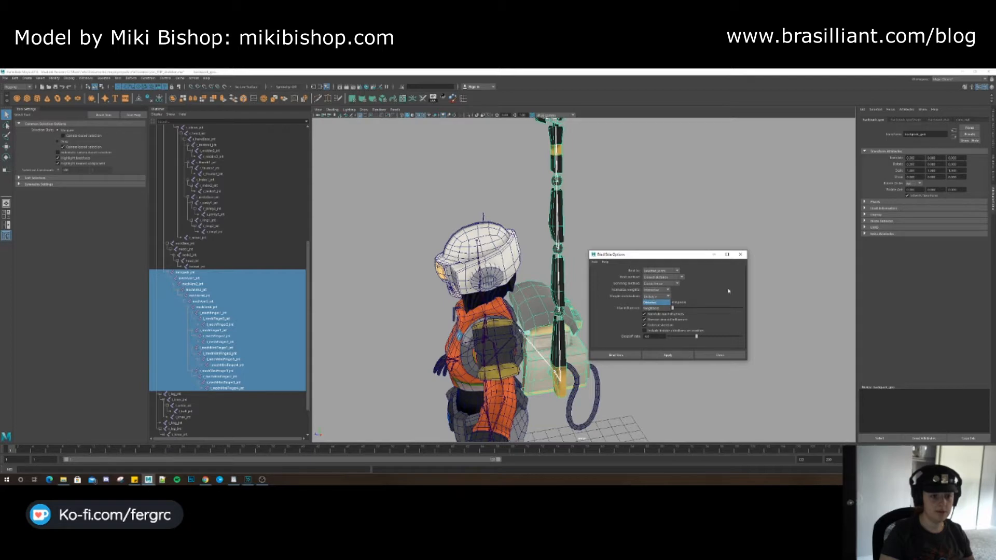
{"action": "left_click", "coordinate": [655, 302]}
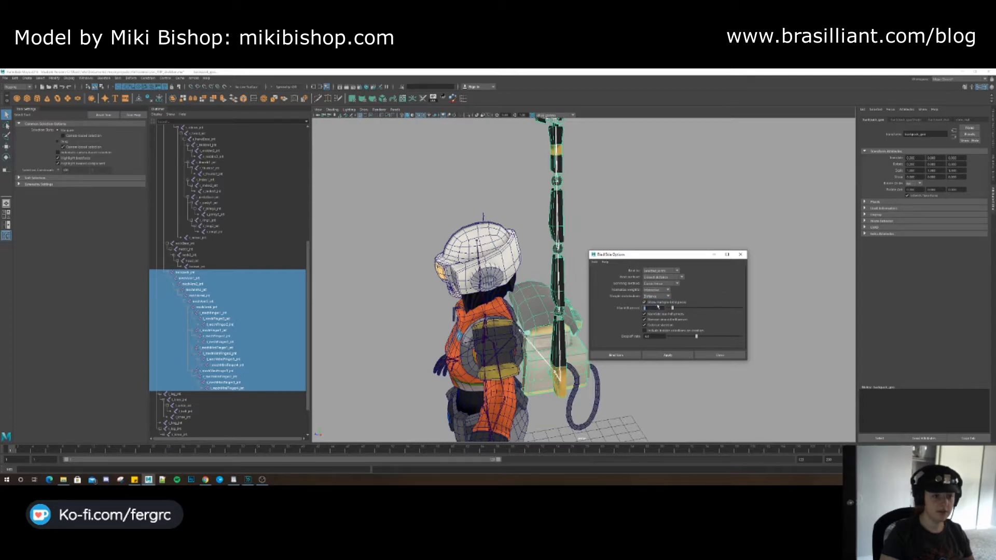
{"action": "left_click", "coordinate": [664, 356]}
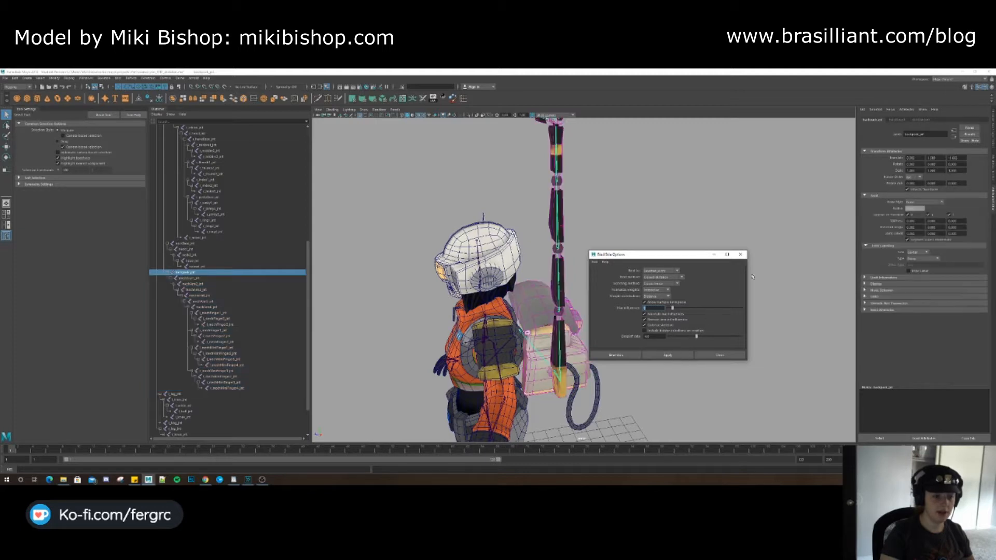
{"action": "left_click", "coordinate": [740, 255]}
Rotate a middle joint of the mechanical arm forward to test how the bound mesh deforms.
{"action": "left_click_drag", "start_coordinate": [726, 270], "coordinate": [664, 268], "text": "alt"}
{"action": "key", "text": "w"}
{"action": "left_click_drag", "start_coordinate": [584, 280], "coordinate": [552, 280], "text": "alt"}
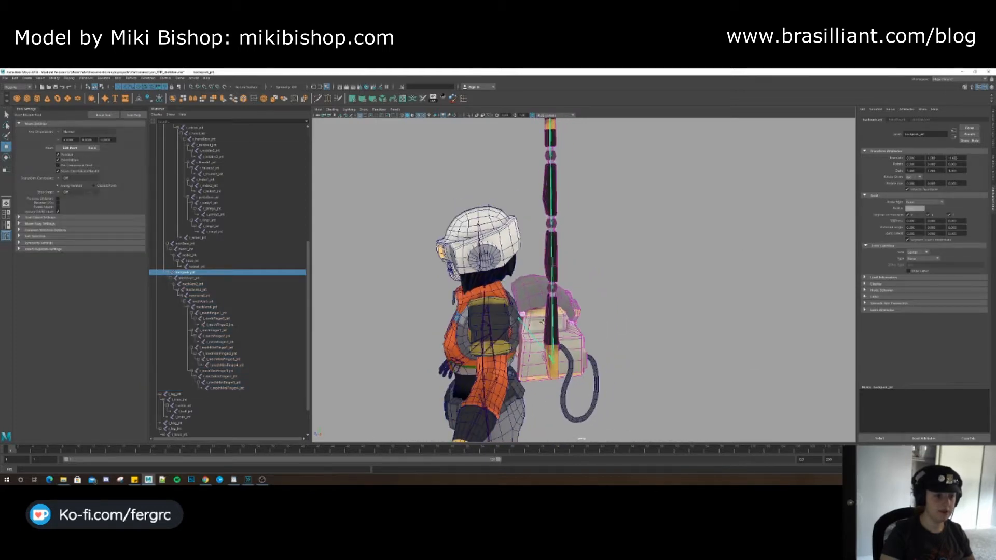
{"action": "left_click", "coordinate": [101, 114]}
{"action": "left_click_drag", "start_coordinate": [519, 318], "coordinate": [523, 226], "text": "alt"}
{"action": "left_click", "coordinate": [560, 235]}
{"action": "key", "text": "e"}
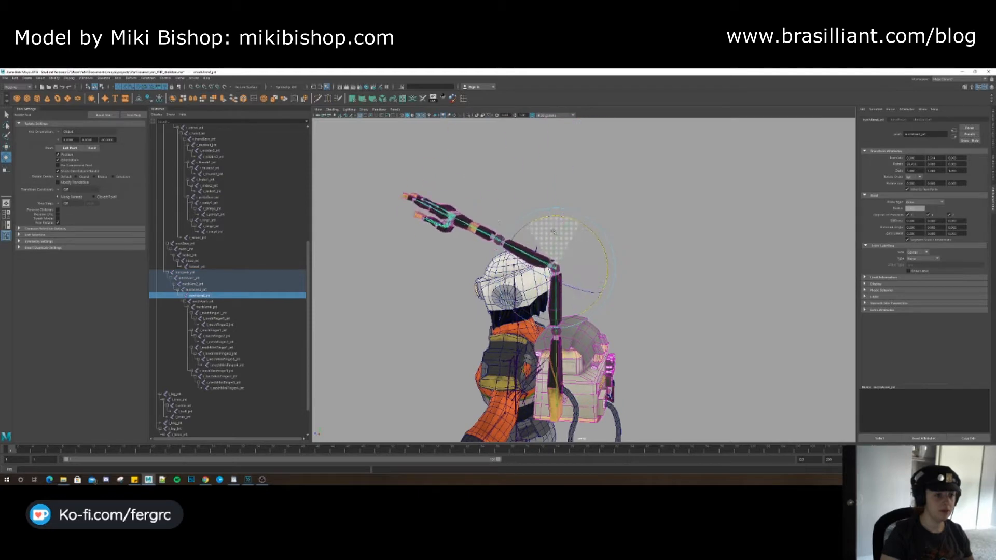
Undo the test rotations of the mechanical arm and return to the Select tool.
{"action": "key", "text": "ctrl+z"}
{"action": "key", "text": "ctrl+z"}
{"action": "key", "text": "q"}
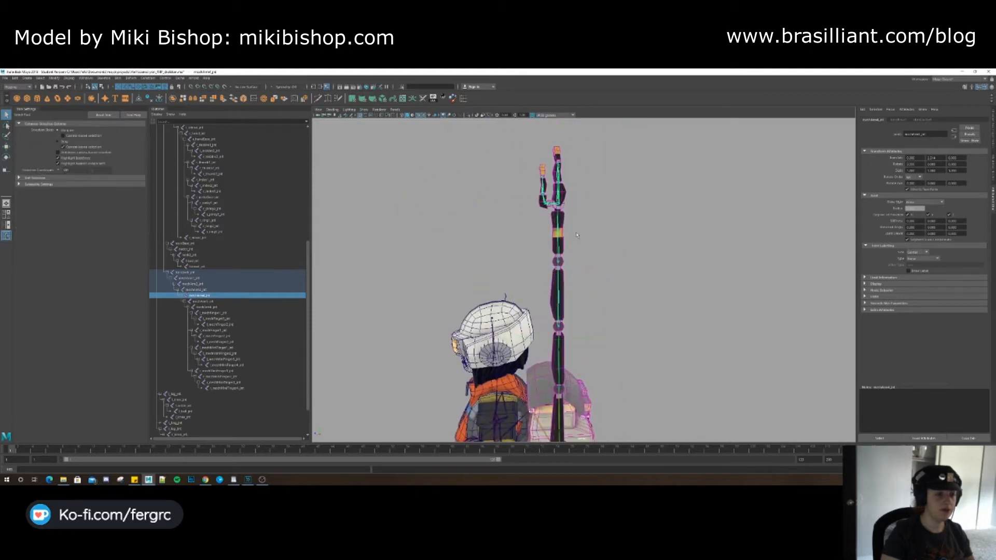
{"action": "key", "text": "ctrl+z"}
{"action": "key", "text": "ctrl+z"}
{"action": "key", "text": "ctrl+z"}
{"action": "key", "text": "ctrl+z"}
{"action": "middle_click_drag", "start_coordinate": [553, 208], "coordinate": [548, 294], "text": "alt"}
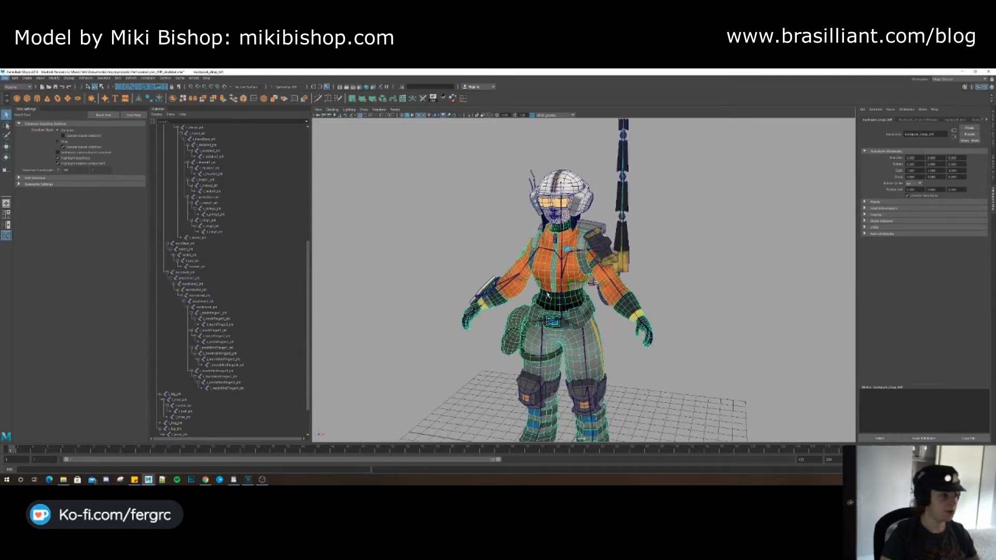
{"action": "scroll", "coordinate": [554, 313], "scroll_direction": "up", "scroll_amount": 5}
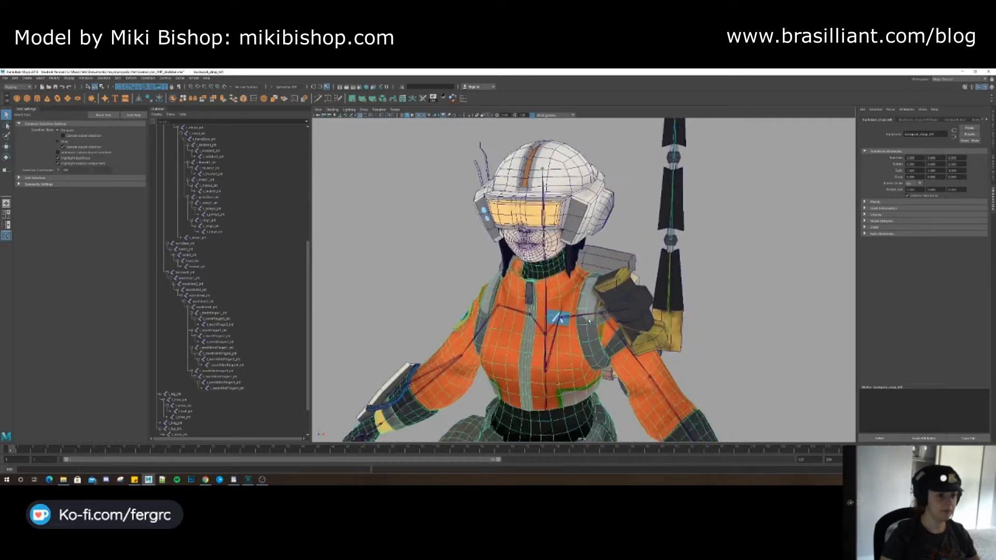
{"action": "middle_click_drag", "start_coordinate": [554, 435], "coordinate": [554, 312], "text": "alt"}
{"action": "scroll", "coordinate": [554, 313], "scroll_direction": "down", "scroll_amount": 3}
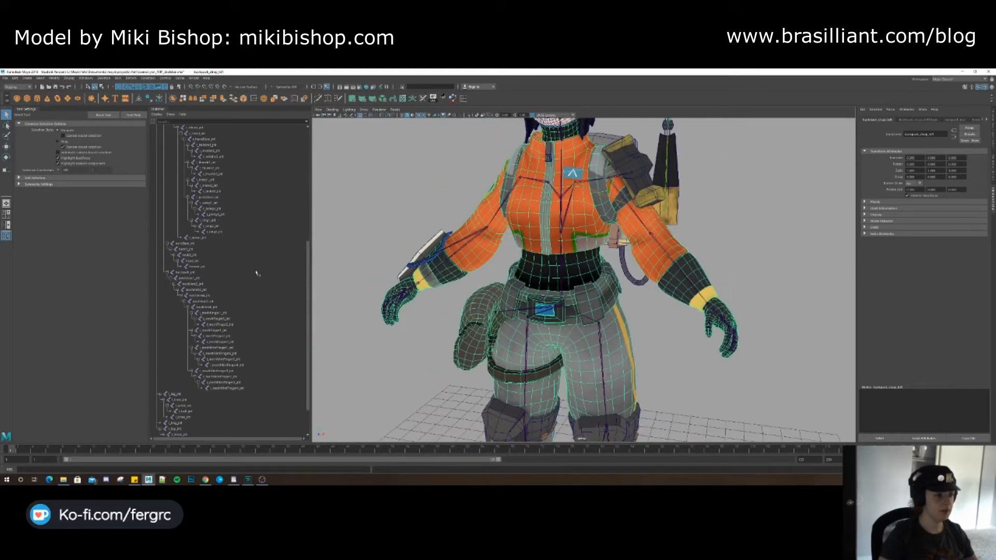
{"action": "scroll", "coordinate": [189, 242], "scroll_direction": "up", "scroll_amount": 10}
{"action": "left_click", "coordinate": [172, 169]}
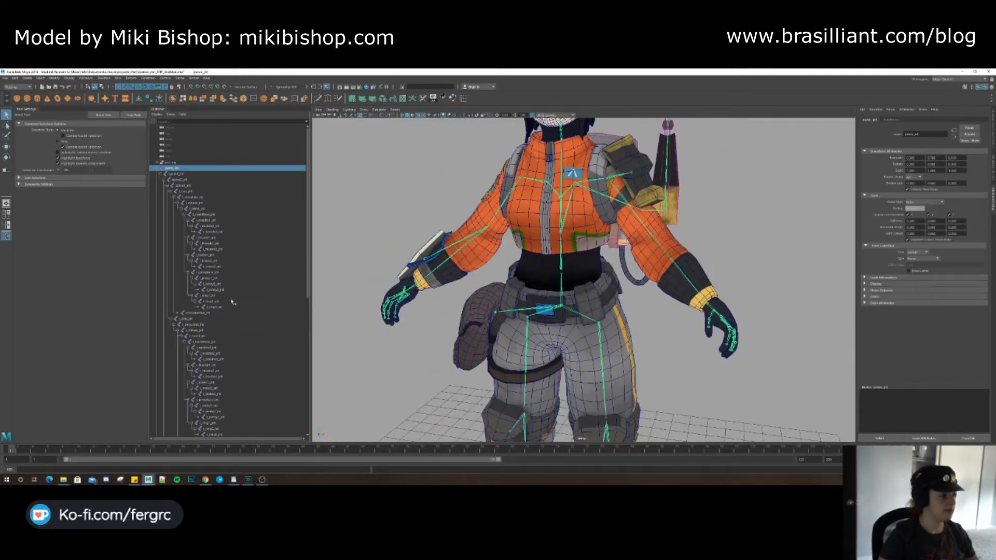
{"action": "scroll", "coordinate": [231, 306], "scroll_direction": "down", "scroll_amount": 10}
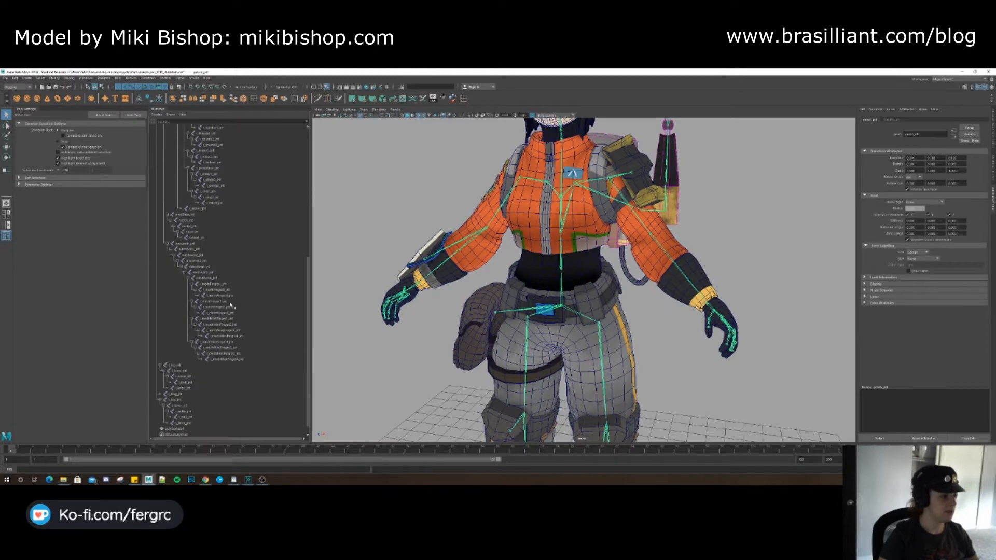
{"action": "left_click", "coordinate": [199, 239], "text": "shift"}
{"action": "key", "text": "f"}
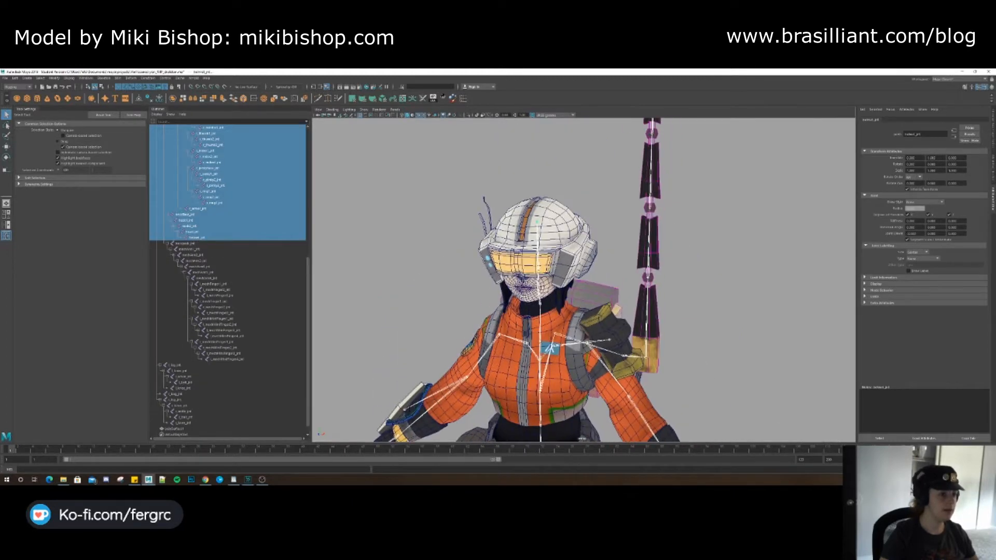
{"action": "left_click", "coordinate": [523, 295]}
{"action": "left_click_drag", "start_coordinate": [523, 295], "coordinate": [569, 260], "text": "alt"}
{"action": "left_click", "coordinate": [562, 259]}
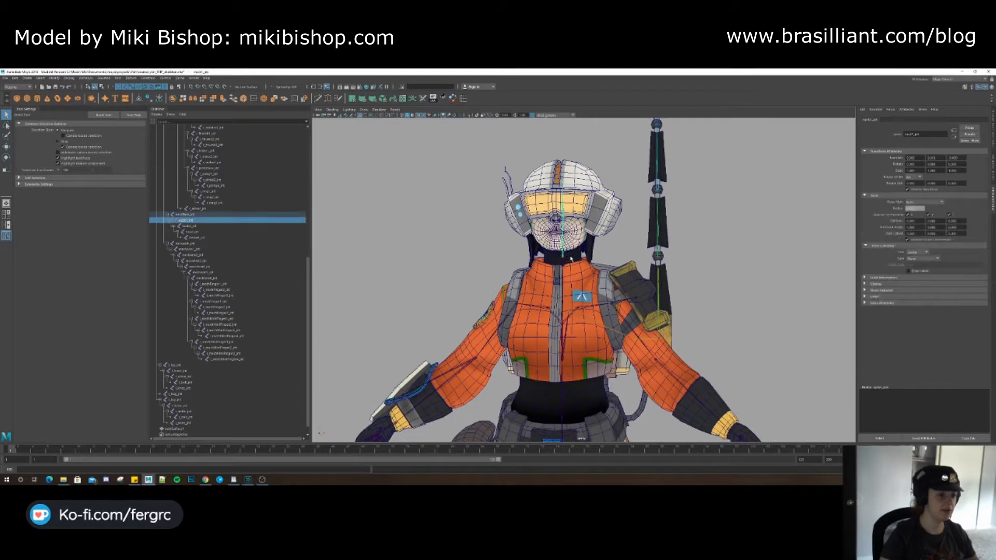
{"action": "left_click", "coordinate": [571, 258]}
Select the body joints from the pelvis through the head plus both leg chains, leaving out the backpack and mechanical arm joints.
{"action": "scroll", "coordinate": [237, 284], "scroll_direction": "up", "scroll_amount": 10}
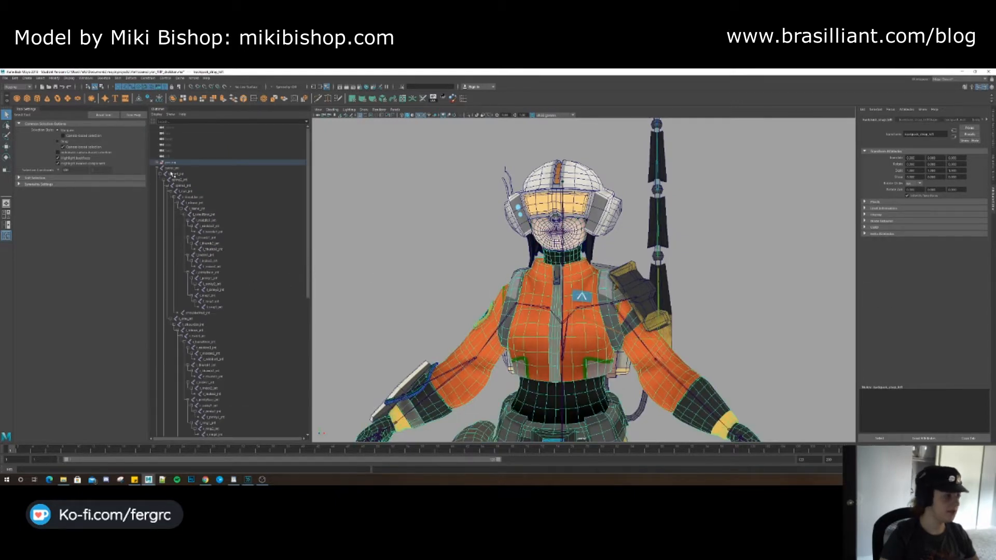
{"action": "left_click", "coordinate": [170, 174]}
{"action": "scroll", "coordinate": [258, 339], "scroll_direction": "down", "scroll_amount": 5}
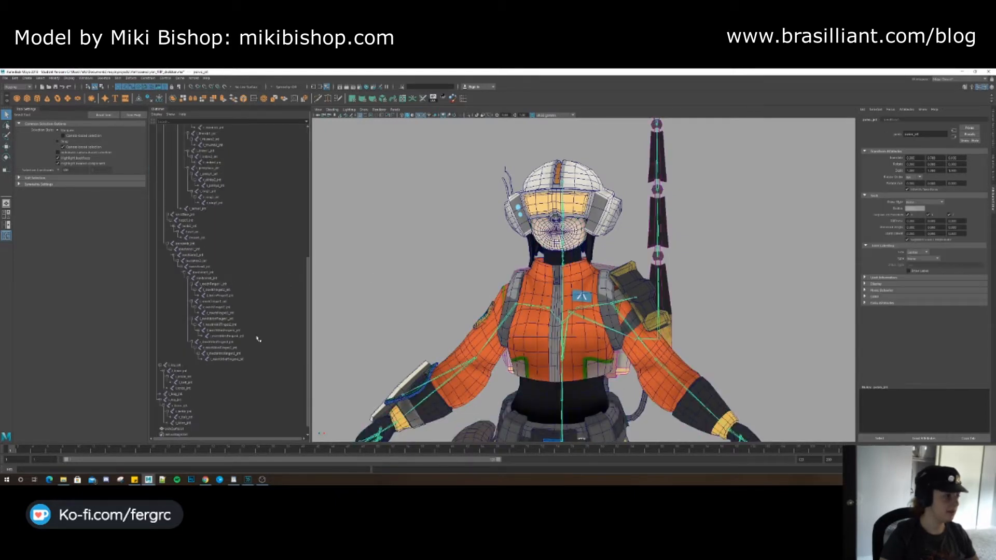
{"action": "left_click", "coordinate": [197, 238], "text": "shift"}
{"action": "middle_click_drag", "start_coordinate": [503, 394], "coordinate": [483, 204], "text": "alt"}
{"action": "left_click_drag", "start_coordinate": [484, 205], "coordinate": [316, 210], "text": "alt"}
{"action": "middle_click_drag", "start_coordinate": [317, 210], "coordinate": [372, 271], "text": "alt"}
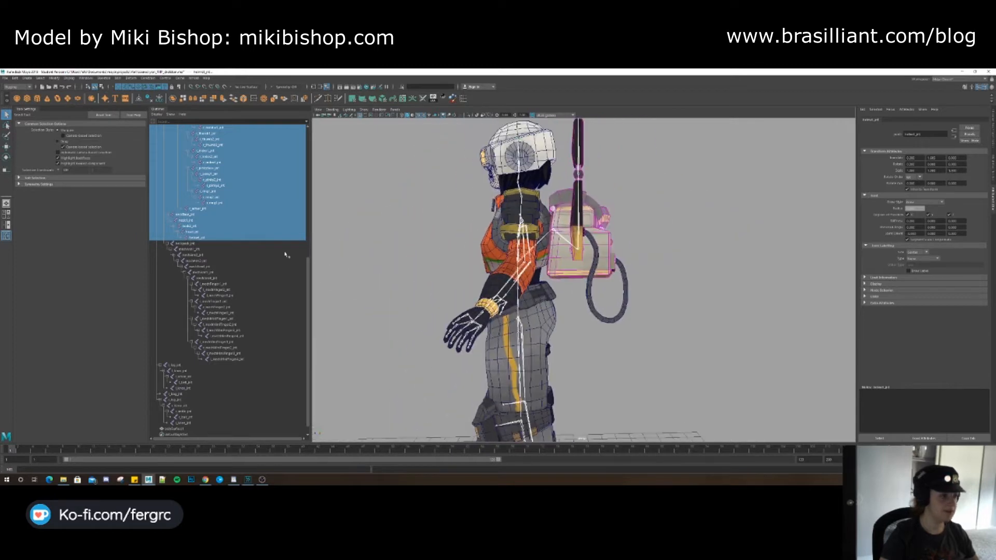
{"action": "left_click", "coordinate": [179, 366]}
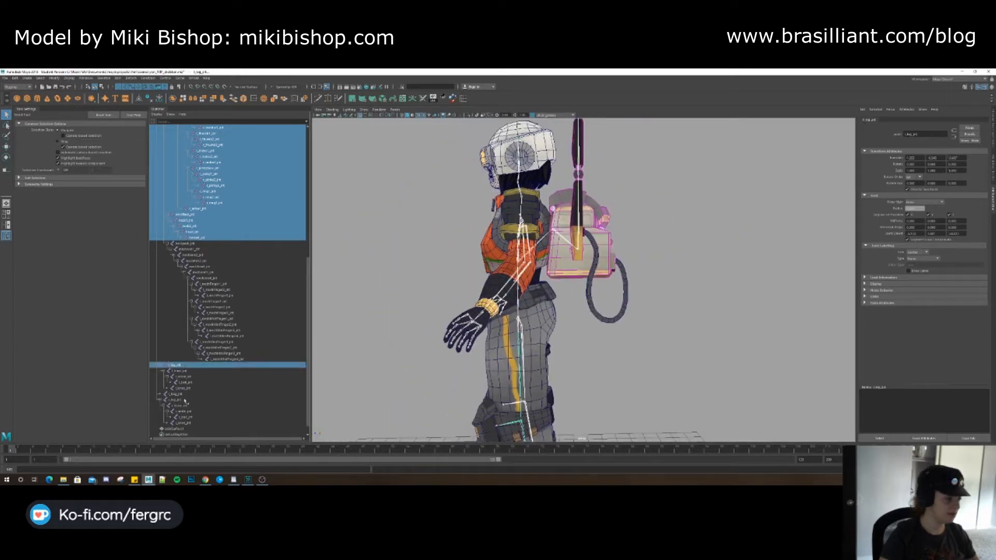
{"action": "left_click", "coordinate": [185, 394], "text": "shift"}
{"action": "left_click", "coordinate": [185, 423], "text": "shift"}
Add the character's body mesh to the selected body joints.
{"action": "middle_click_drag", "start_coordinate": [397, 324], "coordinate": [395, 260], "text": "alt"}
{"action": "left_click_drag", "start_coordinate": [395, 259], "coordinate": [526, 331], "text": "alt"}
{"action": "middle_click_drag", "start_coordinate": [531, 276], "coordinate": [490, 383], "text": "alt"}
{"action": "left_click_drag", "start_coordinate": [490, 384], "coordinate": [555, 312], "text": "alt"}
{"action": "left_click", "coordinate": [522, 209]}
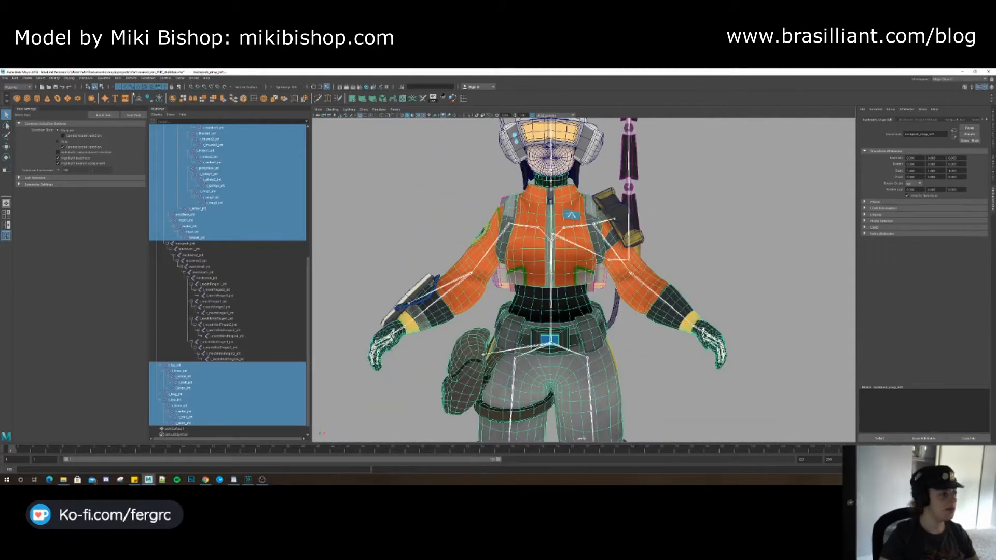
Bind the body mesh to the selected joints with the Geodesic Voxel method, choosing a voxel resolution.
{"action": "left_click", "coordinate": [118, 78]}
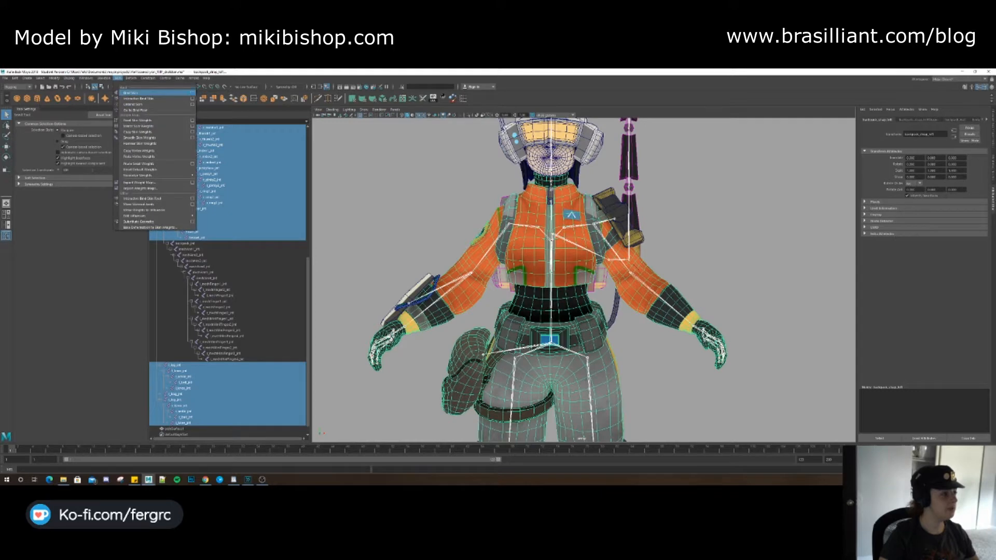
{"action": "left_click", "coordinate": [194, 94]}
{"action": "left_click", "coordinate": [663, 272]}
{"action": "left_click", "coordinate": [658, 283]}
{"action": "left_click", "coordinate": [655, 277]}
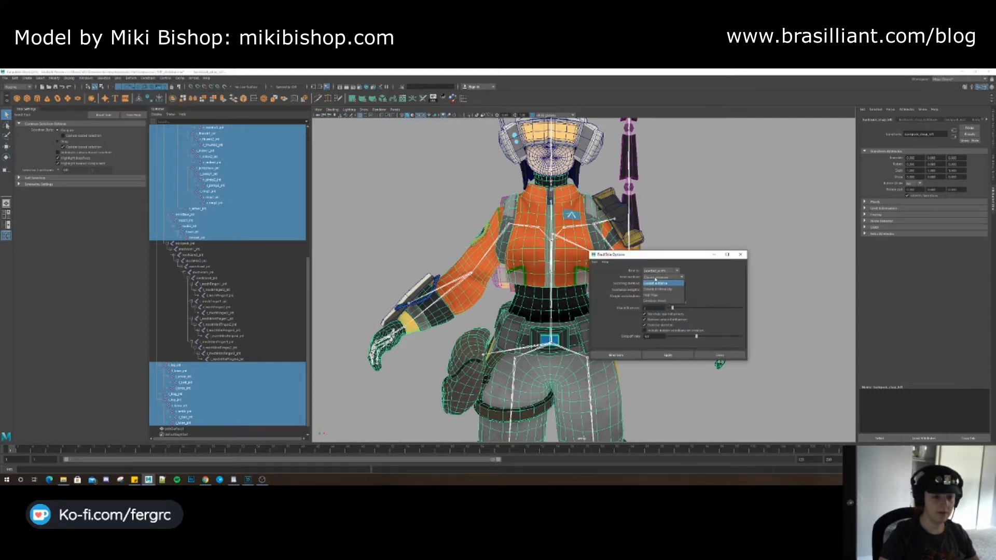
{"action": "left_click", "coordinate": [660, 301]}
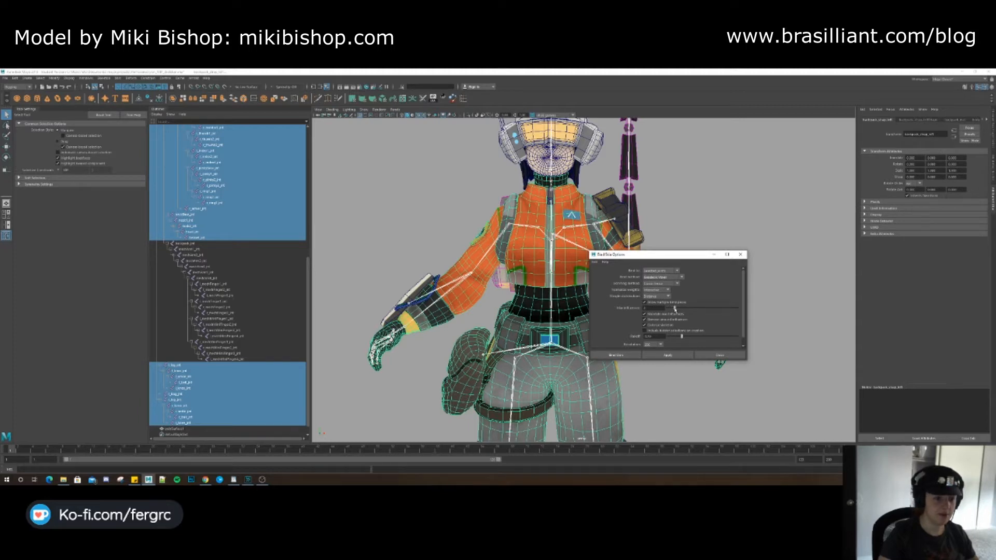
{"action": "scroll", "coordinate": [652, 340], "scroll_direction": "down", "scroll_amount": 1}
{"action": "left_click", "coordinate": [652, 338]}
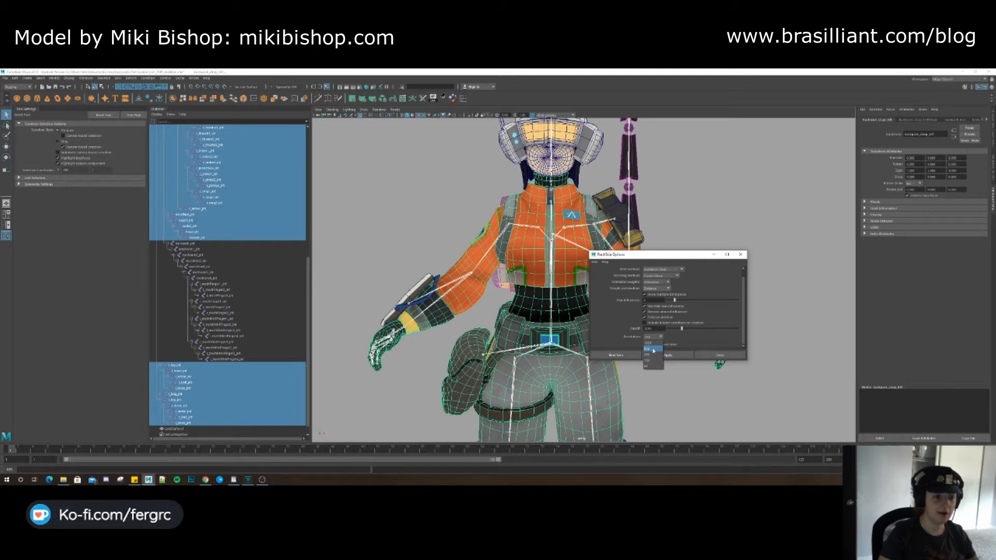
{"action": "left_click", "coordinate": [652, 349]}
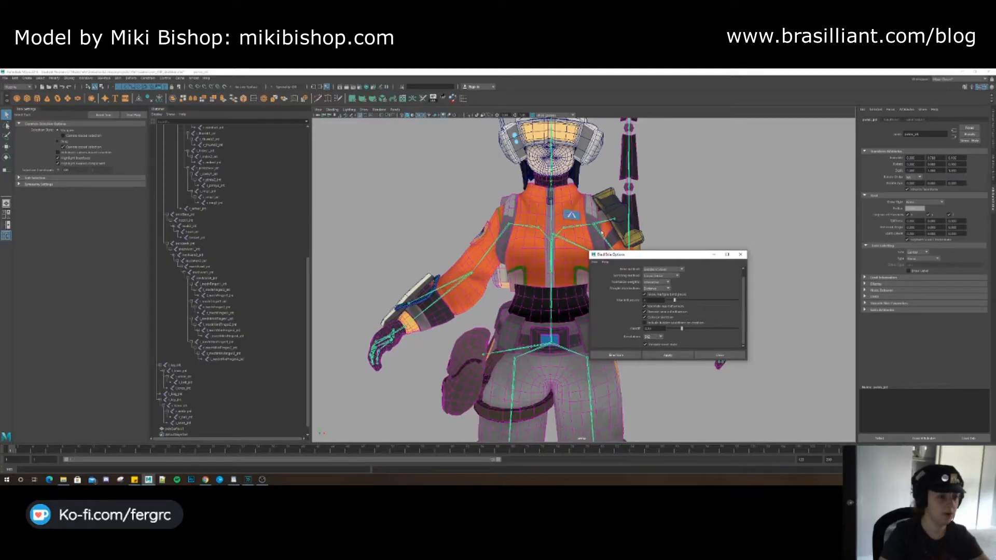
{"action": "left_click", "coordinate": [742, 254]}
Test the body skinning by rotating an upper torso joint, and undo the rotation.
{"action": "middle_click_drag", "start_coordinate": [594, 233], "coordinate": [578, 275], "text": "alt"}
{"action": "left_click", "coordinate": [560, 269]}
{"action": "key", "text": "e"}
{"action": "left_click_drag", "start_coordinate": [559, 269], "coordinate": [519, 263], "text": "alt"}
{"action": "left_click_drag", "start_coordinate": [519, 263], "coordinate": [576, 252], "text": "alt"}
{"action": "key", "text": "ctrl+z"}
{"action": "key", "text": "q"}
Test-rotate the character's right shoulder joint and undo the rotation.
{"action": "left_click", "coordinate": [494, 279]}
{"action": "key", "text": "e"}
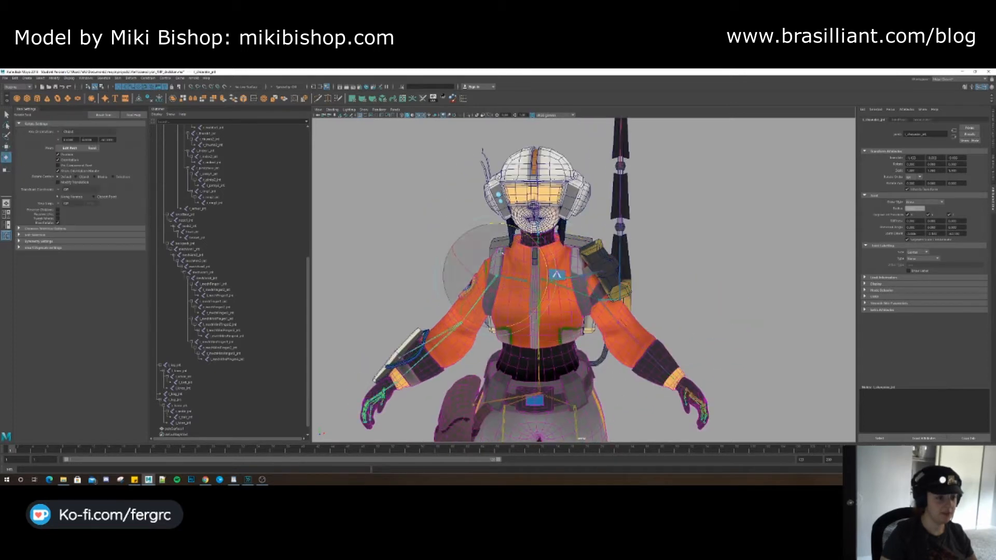
{"action": "left_click_drag", "start_coordinate": [538, 317], "coordinate": [504, 331]}
{"action": "key", "text": "ctrl+z"}
{"action": "key", "text": "q"}
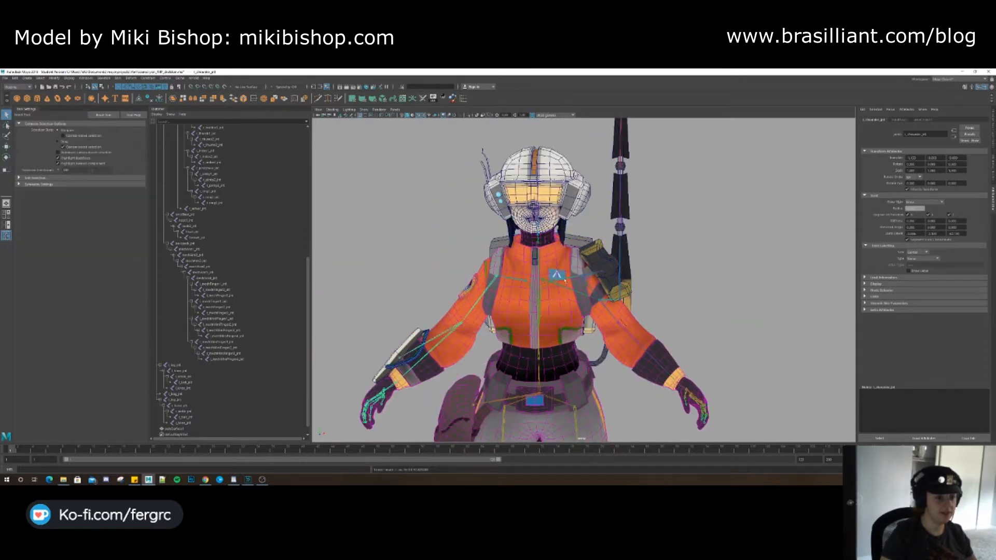
Test-rotate the character's right clavicle joint and undo the rotation.
{"action": "left_click", "coordinate": [513, 280]}
{"action": "key", "text": "e"}
{"action": "left_click_drag", "start_coordinate": [576, 294], "coordinate": [551, 314]}
{"action": "key", "text": "ctrl+z"}
Rotate the character's left upper leg joint outward to test the leg deformation.
{"action": "middle_click_drag", "start_coordinate": [551, 314], "coordinate": [550, 177], "text": "alt"}
{"action": "scroll", "coordinate": [550, 177], "scroll_direction": "down", "scroll_amount": 7}
{"action": "key", "text": "q"}
{"action": "scroll", "coordinate": [555, 234], "scroll_direction": "up", "scroll_amount": 3}
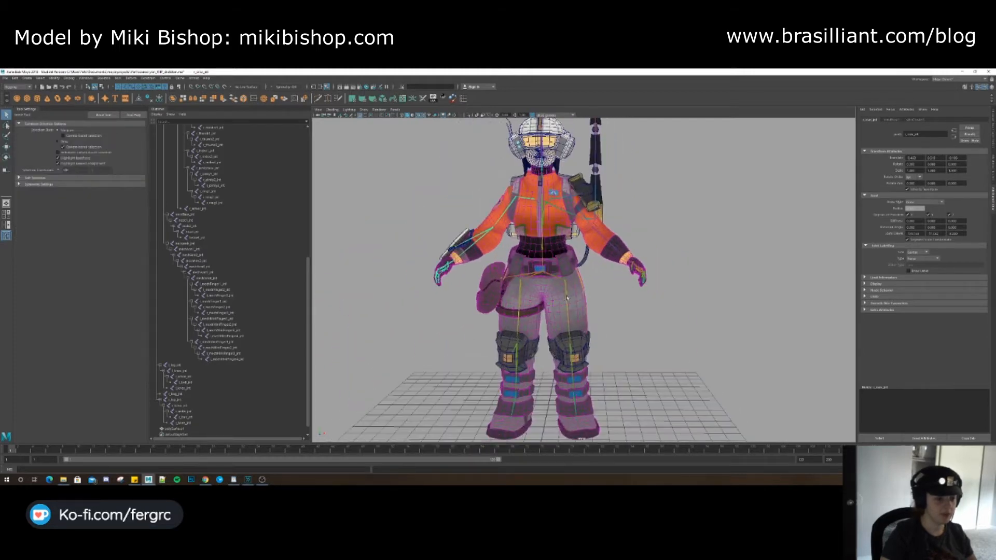
{"action": "left_click", "coordinate": [565, 297]}
{"action": "key", "text": "e"}
{"action": "left_click_drag", "start_coordinate": [596, 334], "coordinate": [614, 320]}
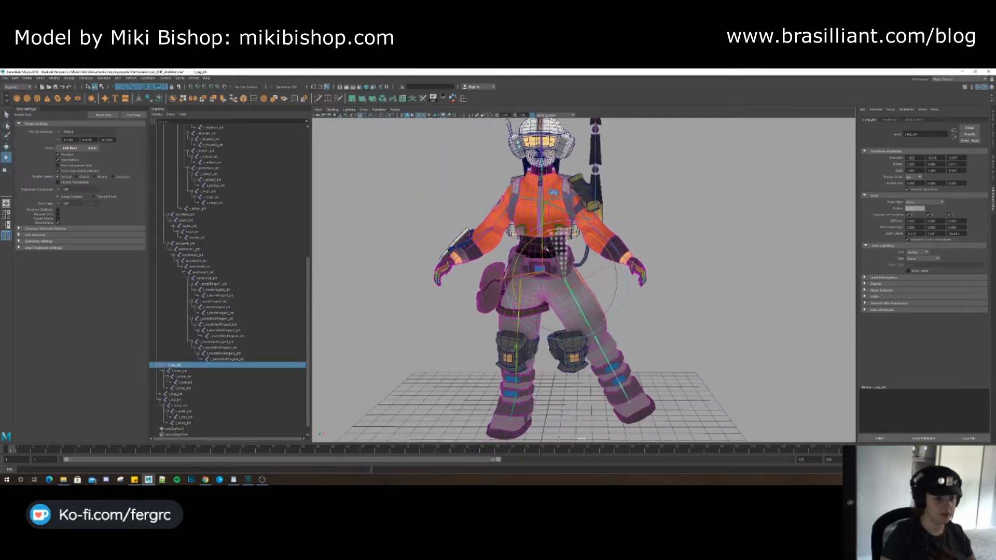
Test-rotate the character's left upper leg joint a little further and undo the leg rotation.
{"action": "left_click_drag", "start_coordinate": [613, 320], "coordinate": [622, 306]}
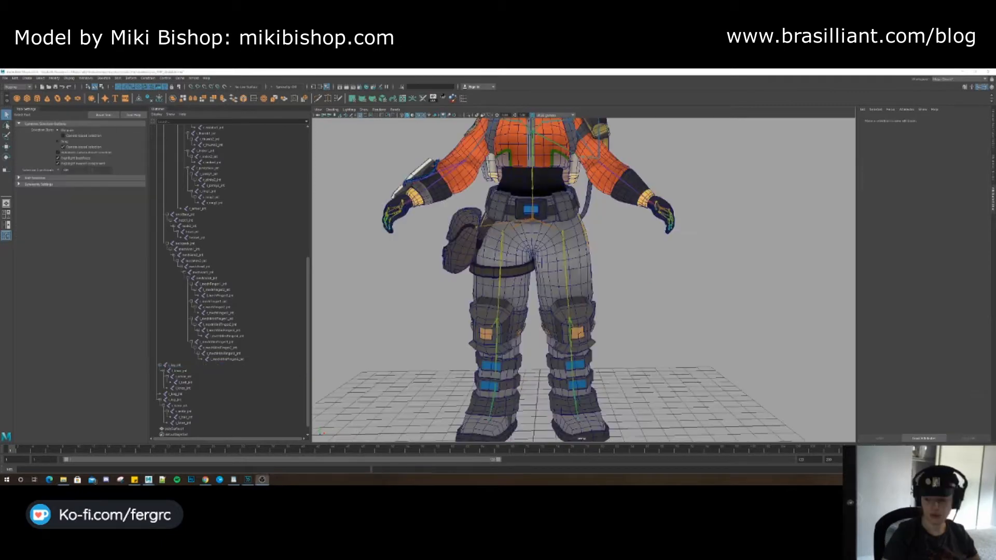
{"action": "middle_click_drag", "start_coordinate": [522, 338], "coordinate": [578, 270], "text": "alt"}
{"action": "left_click_drag", "start_coordinate": [578, 270], "coordinate": [488, 291], "text": "alt"}
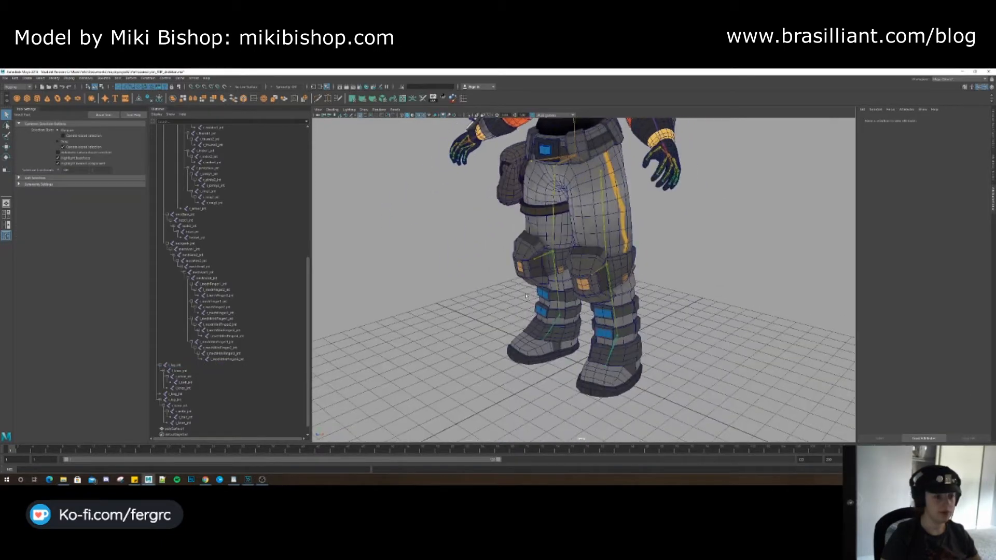
Select the knee pad mesh together with both knee pad joints and the left knee joint.
{"action": "scroll", "coordinate": [485, 294], "scroll_direction": "up", "scroll_amount": 8}
{"action": "left_click", "coordinate": [419, 251]}
{"action": "left_click_drag", "start_coordinate": [436, 252], "coordinate": [537, 258], "text": "alt"}
{"action": "key", "text": "ctrl+a"}
{"action": "left_click", "coordinate": [465, 285], "text": "shift"}
{"action": "left_click", "coordinate": [473, 260], "text": "shift"}
{"action": "left_click", "coordinate": [572, 273], "text": "shift"}
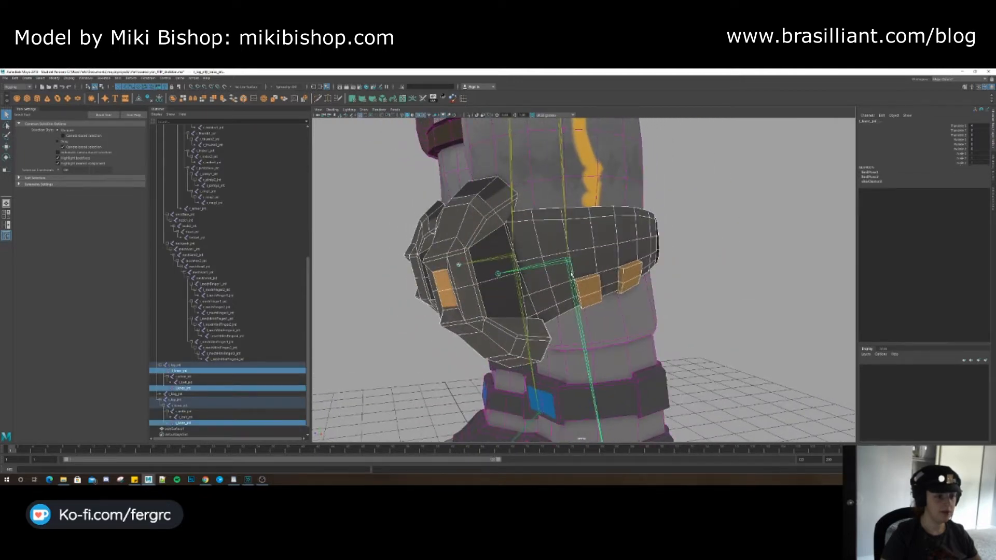
Add the right knee joint and both upper leg joints to the knee pad selection.
{"action": "middle_click_drag", "start_coordinate": [572, 161], "coordinate": [562, 220], "text": "alt"}
{"action": "left_click", "coordinate": [553, 214], "text": "shift"}
{"action": "left_click", "coordinate": [507, 305], "text": "shift"}
{"action": "left_click", "coordinate": [505, 233], "text": "shift"}
{"action": "right_click_drag", "start_coordinate": [504, 229], "coordinate": [474, 209], "text": "alt"}
{"action": "middle_click_drag", "start_coordinate": [474, 209], "coordinate": [463, 271], "text": "alt"}
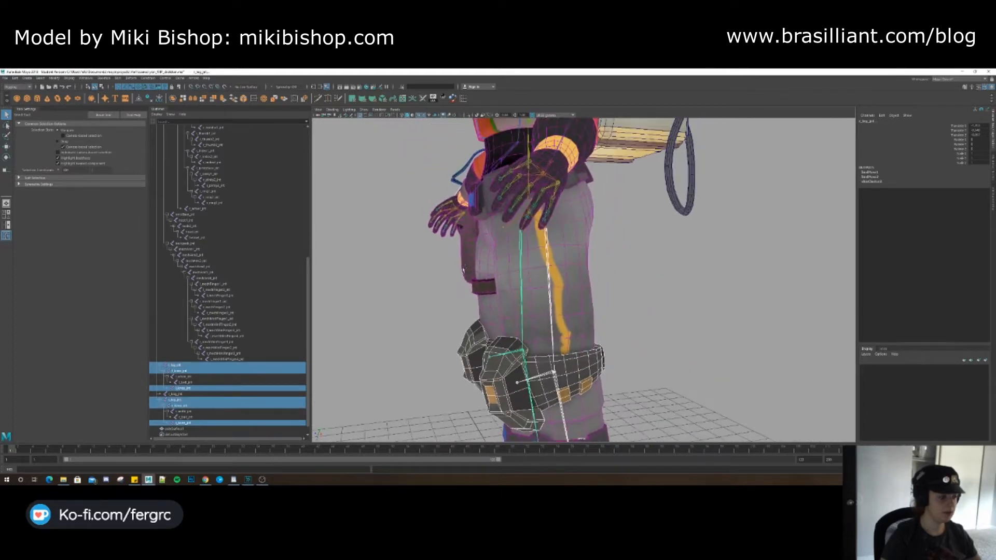
Add the left shoulder armor joint and right forearm armor joint to the selection, and bind the armor with Bind Skin.
{"action": "left_click_drag", "start_coordinate": [463, 271], "coordinate": [472, 283], "text": "alt"}
{"action": "middle_click_drag", "start_coordinate": [530, 272], "coordinate": [496, 377], "text": "alt"}
{"action": "left_click_drag", "start_coordinate": [495, 363], "coordinate": [603, 269], "text": "alt"}
{"action": "left_click", "coordinate": [625, 260], "text": "shift"}
{"action": "middle_click_drag", "start_coordinate": [335, 380], "coordinate": [554, 337], "text": "alt"}
{"action": "left_click", "coordinate": [552, 337], "text": "shift"}
{"action": "middle_click_drag", "start_coordinate": [544, 285], "coordinate": [502, 251], "text": "alt"}
{"action": "left_click_drag", "start_coordinate": [503, 252], "coordinate": [472, 256], "text": "alt"}
{"action": "scroll", "coordinate": [486, 279], "scroll_direction": "down", "scroll_amount": 3}
{"action": "middle_click_drag", "start_coordinate": [486, 280], "coordinate": [490, 213], "text": "alt"}
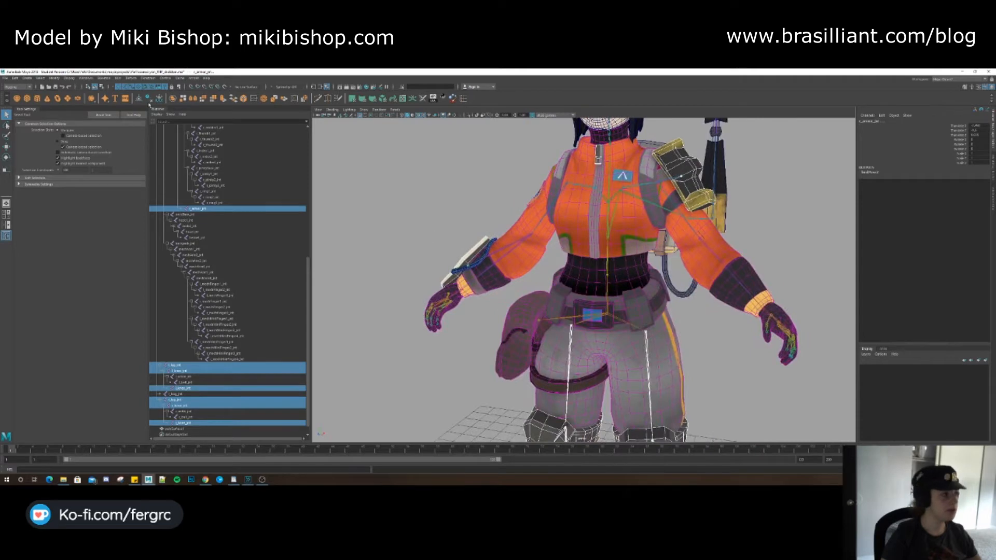
{"action": "left_click", "coordinate": [115, 79]}
{"action": "left_click", "coordinate": [125, 89]}
Test-move the right forearm and left shoulder armor joints, undoing each move.
{"action": "middle_click_drag", "start_coordinate": [462, 269], "coordinate": [440, 242], "text": "alt"}
{"action": "left_click_drag", "start_coordinate": [440, 242], "coordinate": [420, 226], "text": "alt"}
{"action": "left_click", "coordinate": [444, 241]}
{"action": "key", "text": "w"}
{"action": "key", "text": "ctrl+z"}
{"action": "middle_click_drag", "start_coordinate": [682, 170], "coordinate": [660, 229], "text": "alt"}
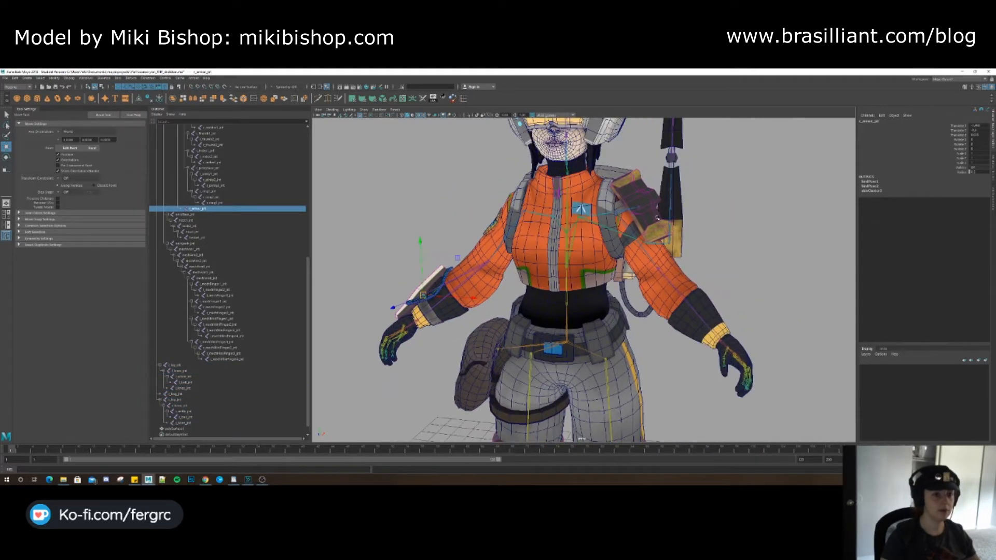
{"action": "left_click", "coordinate": [642, 209]}
{"action": "left_click_drag", "start_coordinate": [642, 210], "coordinate": [668, 202]}
{"action": "key", "text": "ctrl+z"}
Test-move the knee pad joints and undo the moves.
{"action": "middle_click_drag", "start_coordinate": [627, 306], "coordinate": [609, 149], "text": "alt"}
{"action": "left_click", "coordinate": [499, 335]}
{"action": "left_click_drag", "start_coordinate": [499, 335], "coordinate": [467, 341]}
{"action": "key", "text": "ctrl+z"}
{"action": "left_click", "coordinate": [597, 341]}
{"action": "left_click_drag", "start_coordinate": [616, 340], "coordinate": [530, 328], "text": "alt"}
{"action": "key", "text": "ctrl+z"}
Test-rotate the character's left knee joint and undo the rotation.
{"action": "key", "text": "q"}
{"action": "left_click", "coordinate": [538, 323]}
{"action": "key", "text": "e"}
{"action": "left_click_drag", "start_coordinate": [503, 294], "coordinate": [601, 332]}
{"action": "key", "text": "ctrl+z"}
Select the helmet joint together with the helmet mesh and bind them with Bind Skin.
{"action": "middle_click_drag", "start_coordinate": [563, 151], "coordinate": [529, 360], "text": "alt"}
{"action": "right_click_drag", "start_coordinate": [530, 360], "coordinate": [568, 297], "text": "alt"}
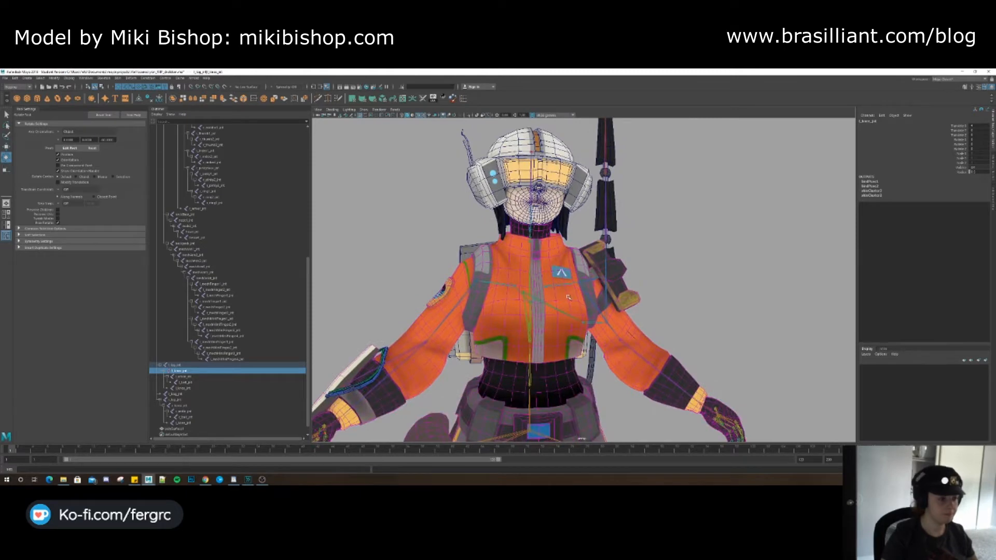
{"action": "left_click_drag", "start_coordinate": [576, 251], "coordinate": [557, 298], "text": "alt"}
{"action": "left_click", "coordinate": [504, 244]}
{"action": "left_click_drag", "start_coordinate": [504, 244], "coordinate": [519, 144], "text": "alt"}
{"action": "key", "text": "q"}
{"action": "left_click", "coordinate": [502, 177]}
{"action": "key", "text": "w"}
{"action": "middle_click_drag", "start_coordinate": [519, 144], "coordinate": [623, 206], "text": "alt"}
{"action": "key", "text": "ctrl+z"}
{"action": "left_click", "coordinate": [596, 270], "text": "shift"}
{"action": "left_click", "coordinate": [123, 79]}
{"action": "left_click", "coordinate": [137, 93]}
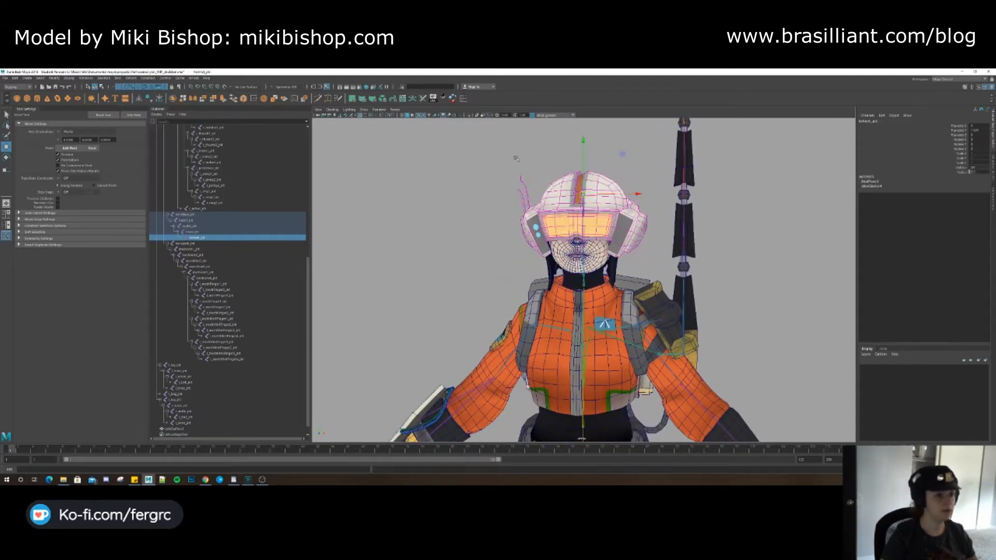
Test the helmet binding by moving the helmet joint, and undo the move.
{"action": "left_click", "coordinate": [580, 166]}
{"action": "left_click", "coordinate": [583, 193]}
{"action": "left_click_drag", "start_coordinate": [583, 193], "coordinate": [622, 147]}
{"action": "key", "text": "ctrl+z"}
Test-rotate the upper neck joint and undo the rotation.
{"action": "middle_click_drag", "start_coordinate": [597, 192], "coordinate": [596, 220], "text": "alt"}
{"action": "left_click_drag", "start_coordinate": [596, 220], "coordinate": [564, 231], "text": "alt"}
{"action": "key", "text": "q"}
{"action": "left_click", "coordinate": [564, 288]}
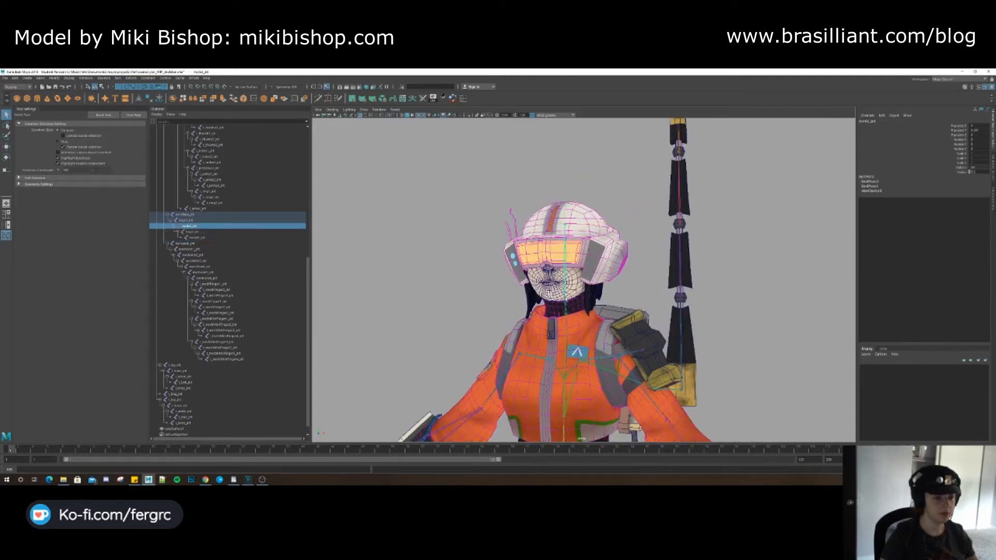
{"action": "key", "text": "w"}
{"action": "key", "text": "e"}
{"action": "mouse_move", "coordinate": [570, 280]}
{"action": "left_mouse_down"}
{"action": "mouse_move", "coordinate": [553, 290]}
{"action": "mouse_move", "coordinate": [566, 276]}
{"action": "left_mouse_up"}
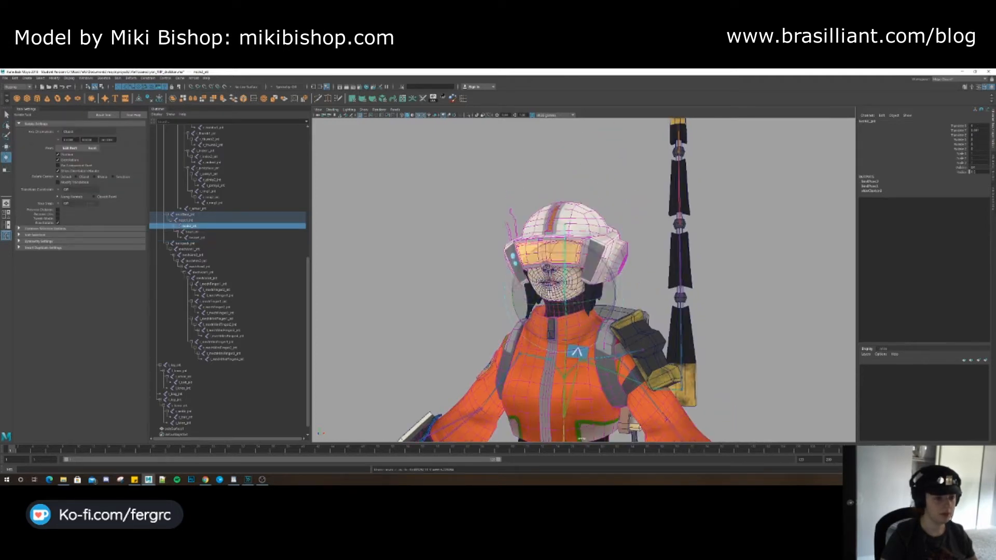
{"action": "key", "text": "ctrl+z"}
Select the hair mesh and the face mesh together.
{"action": "key", "text": "q"}
{"action": "left_click", "coordinate": [561, 289]}
{"action": "scroll", "coordinate": [563, 285], "scroll_direction": "up", "scroll_amount": 5}
{"action": "left_click", "coordinate": [597, 305]}
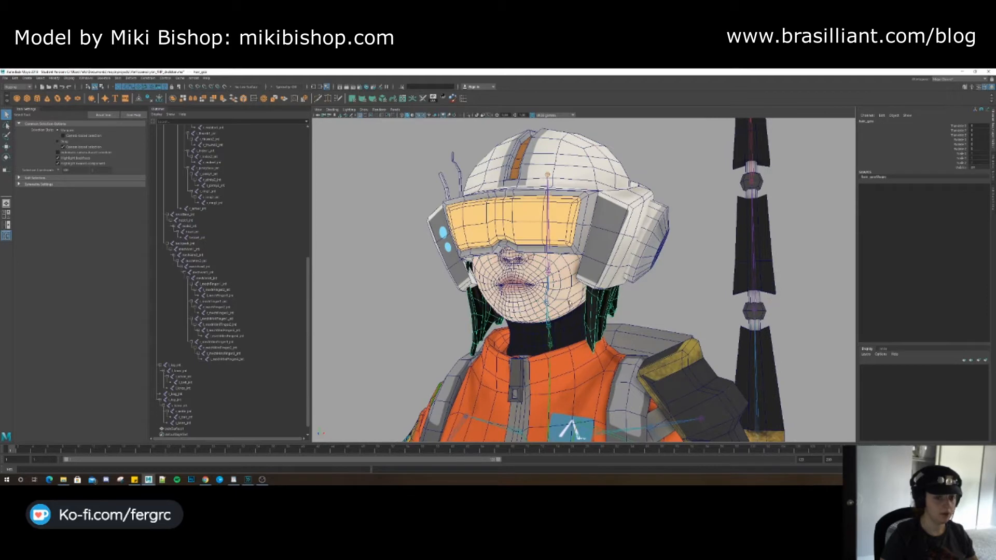
{"action": "left_click", "coordinate": [554, 293]}
{"action": "left_click", "coordinate": [596, 304]}
{"action": "left_click", "coordinate": [559, 300], "text": "shift"}
Add the head joint and upper neck joint to the selection, and bind the face and hair with Bind Skin.
{"action": "left_click_drag", "start_coordinate": [559, 299], "coordinate": [536, 280], "text": "alt"}
{"action": "left_click", "coordinate": [535, 281]}
{"action": "left_click", "coordinate": [537, 265]}
{"action": "left_click", "coordinate": [537, 252]}
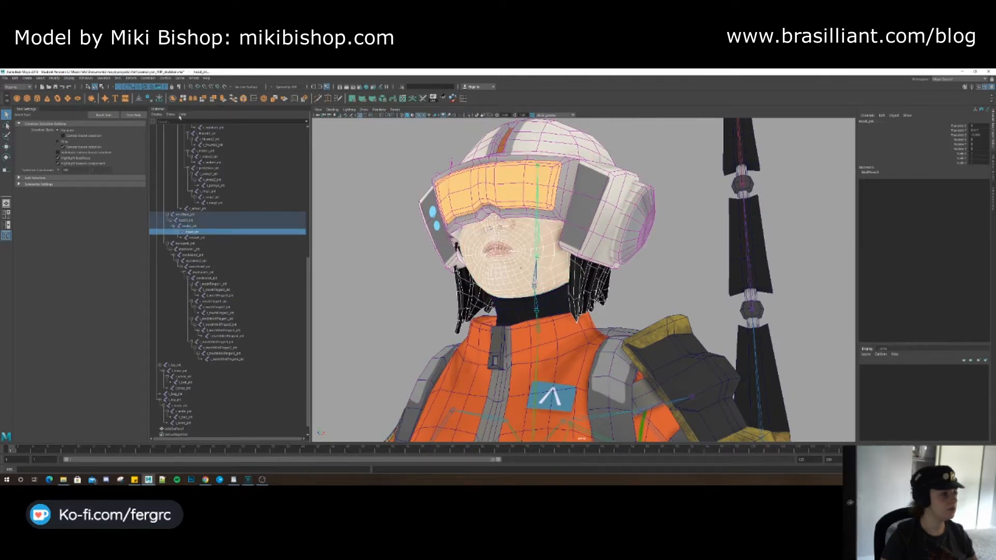
{"action": "key", "text": "Up"}
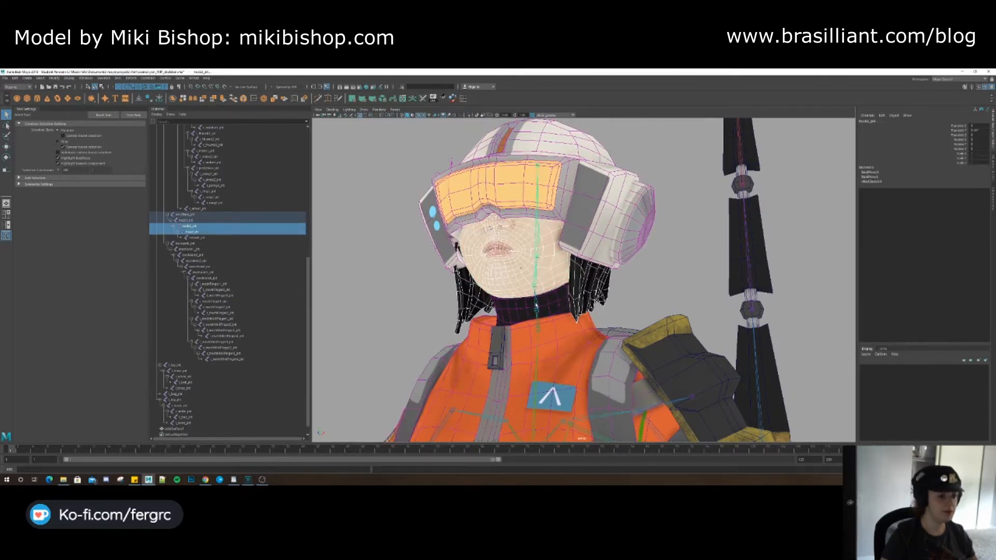
{"action": "left_click", "coordinate": [537, 310], "text": "shift"}
{"action": "left_click", "coordinate": [120, 79]}
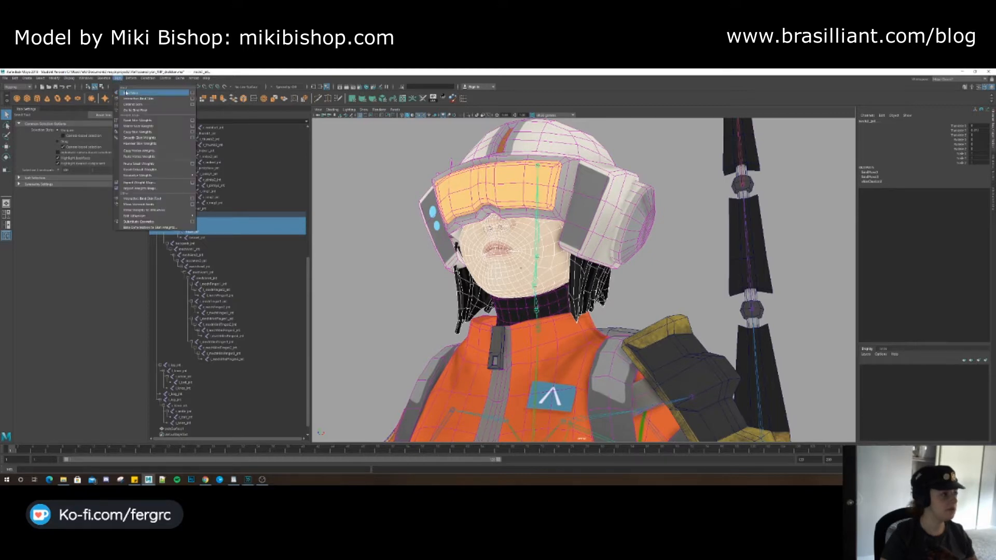
{"action": "left_click", "coordinate": [126, 91]}
Test-rotate the head and neck joints, undoing each rotation.
{"action": "middle_click_drag", "start_coordinate": [553, 337], "coordinate": [547, 360], "text": "alt"}
{"action": "left_click", "coordinate": [540, 334]}
{"action": "left_click", "coordinate": [530, 280]}
{"action": "key", "text": "e"}
{"action": "left_click_drag", "start_coordinate": [518, 283], "coordinate": [521, 311]}
{"action": "key", "text": "ctrl+z"}
{"action": "key", "text": "q"}
{"action": "left_click", "coordinate": [527, 301]}
{"action": "key", "text": "e"}
{"action": "key", "text": "ctrl+z"}
Examine how the hip bag joint influences the bag mesh.
{"action": "middle_click_drag", "start_coordinate": [573, 428], "coordinate": [568, 303], "text": "alt"}
{"action": "right_click_drag", "start_coordinate": [569, 303], "coordinate": [431, 311], "text": "alt"}
{"action": "left_click_drag", "start_coordinate": [431, 311], "coordinate": [508, 284], "text": "alt"}
{"action": "key", "text": "q"}
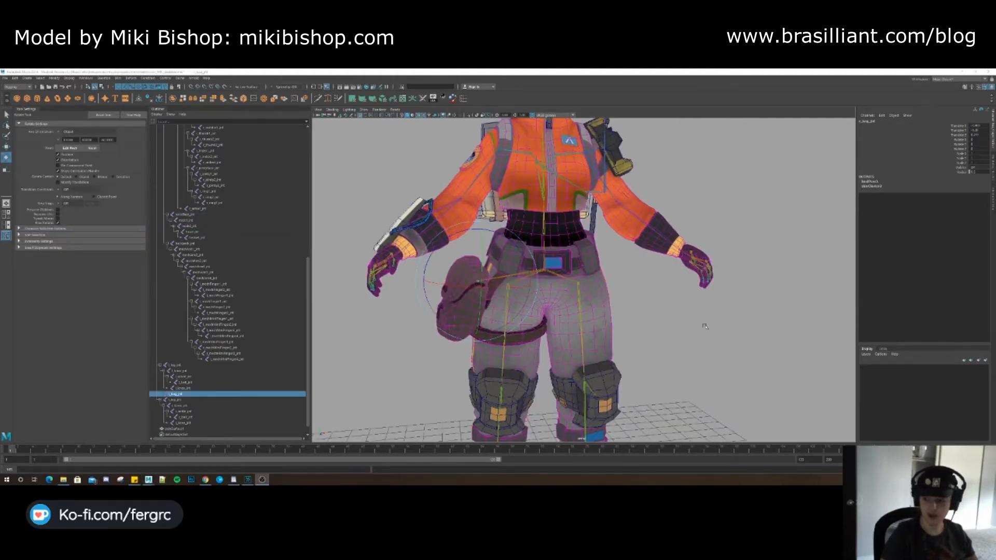
{"action": "left_click_drag", "start_coordinate": [608, 338], "coordinate": [606, 306], "text": "alt"}
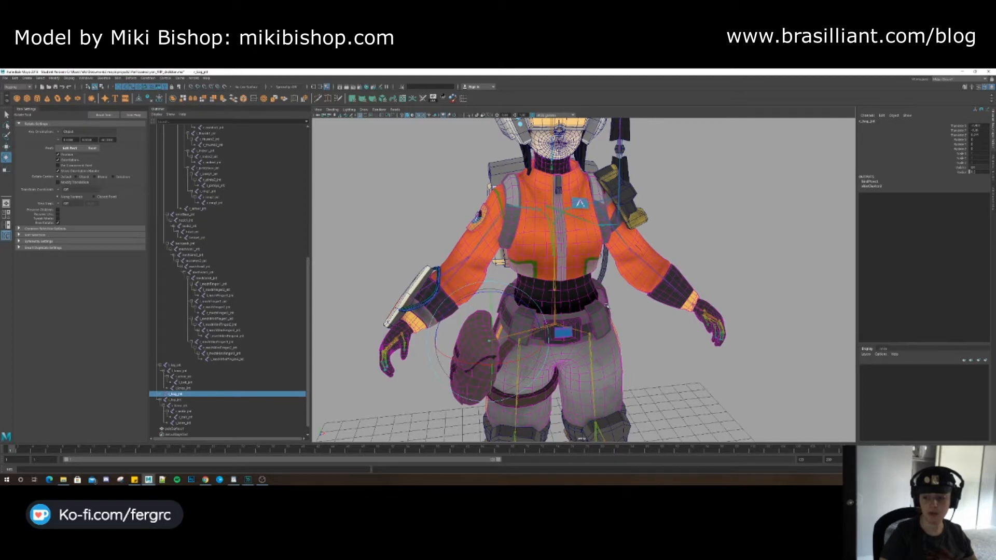
{"action": "key", "text": "q"}
Switch the knee pad mesh to vertex selection and grow the selection over the left knee pad's front shell.
{"action": "left_click_drag", "start_coordinate": [607, 309], "coordinate": [581, 363], "text": "alt"}
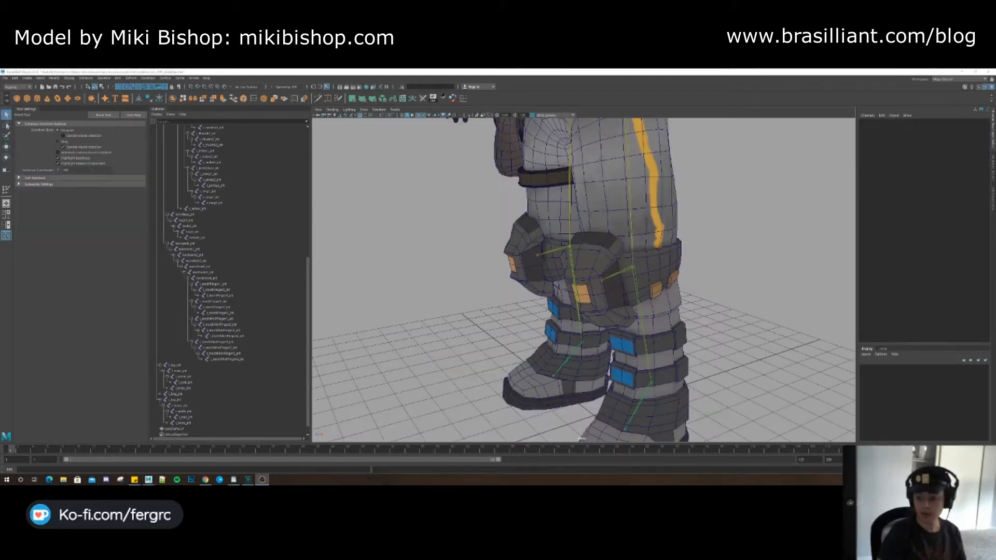
{"action": "left_click_drag", "start_coordinate": [480, 366], "coordinate": [660, 300], "text": "alt"}
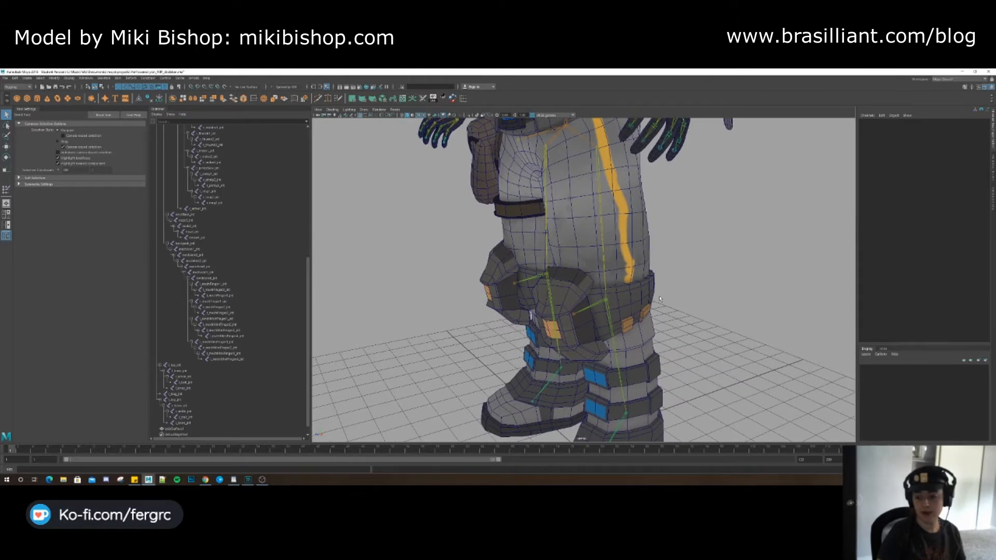
{"action": "left_click_drag", "start_coordinate": [660, 299], "coordinate": [575, 278], "text": "alt"}
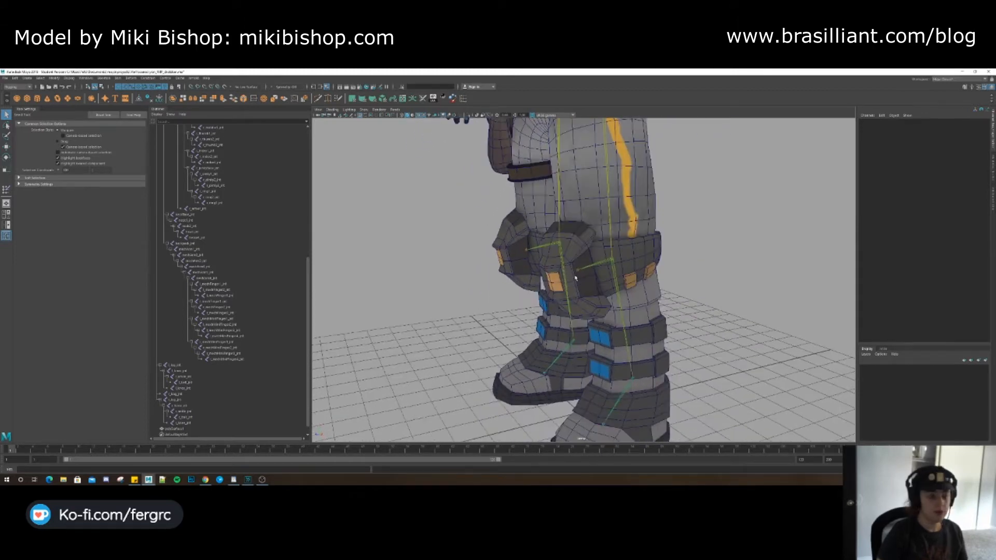
{"action": "right_click_drag", "start_coordinate": [571, 245], "coordinate": [537, 245]}
{"action": "middle_click_drag", "start_coordinate": [598, 214], "coordinate": [585, 230], "text": "alt"}
{"action": "left_click_drag", "start_coordinate": [560, 278], "coordinate": [550, 269], "text": "alt"}
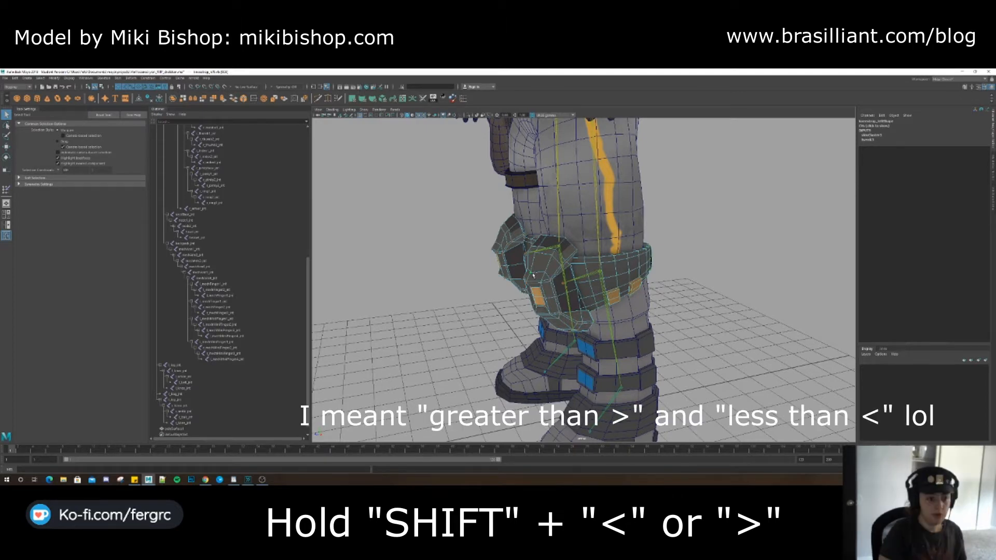
{"action": "key", "text": "shift+period"}
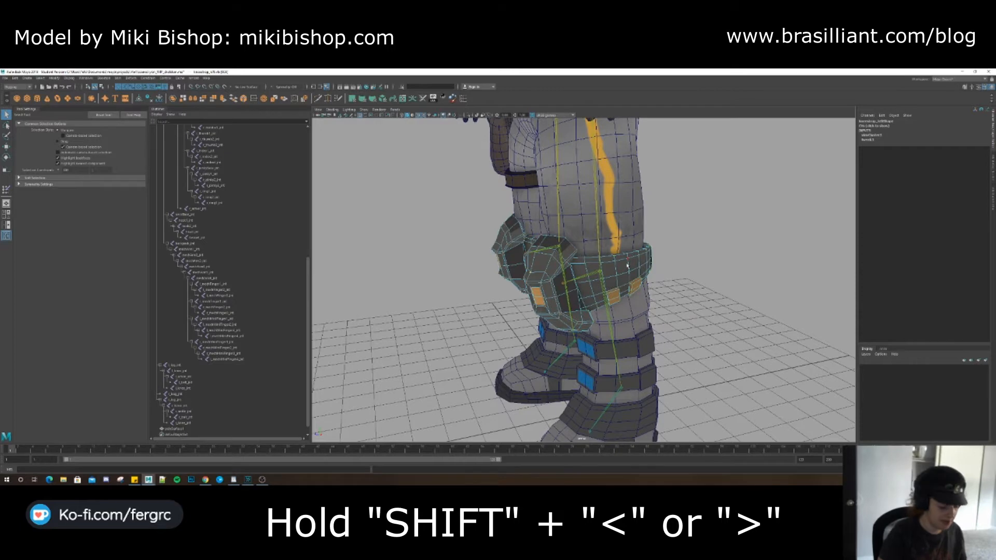
{"action": "key", "text": "shift+period"}
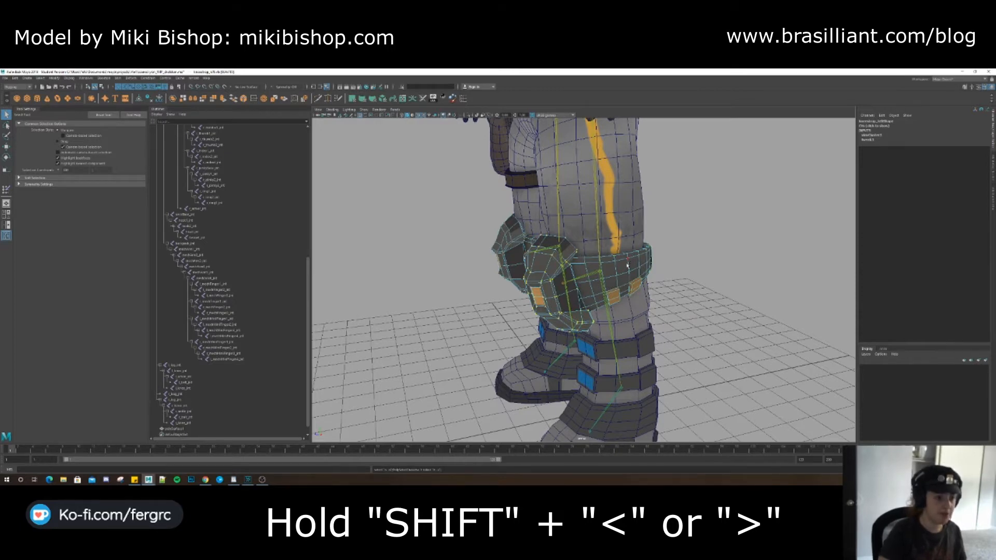
Flood the selected vertices of the left knee pad with full weight for its pad joint using Paint Skin Weights.
{"action": "left_click_drag", "start_coordinate": [628, 265], "coordinate": [550, 262], "text": "alt"}
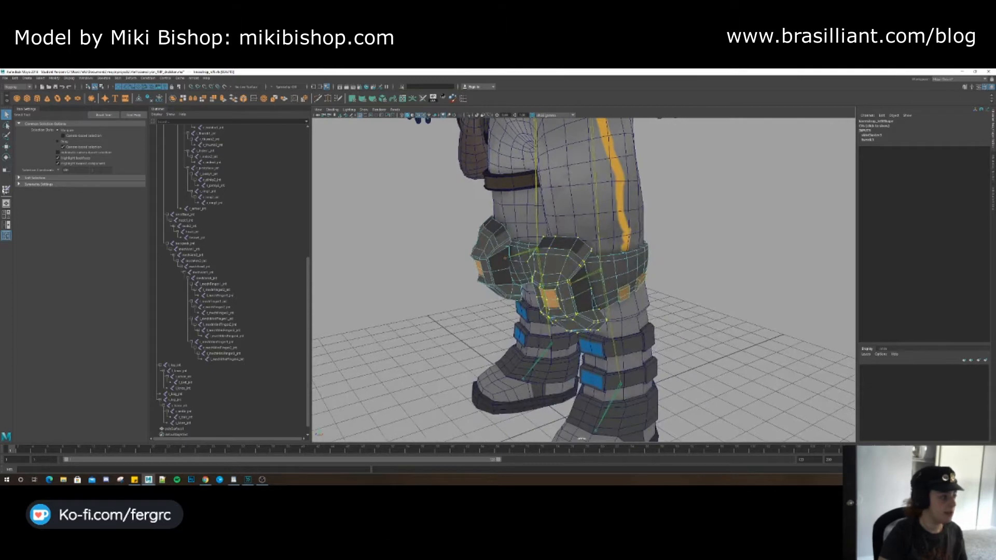
{"action": "left_click", "coordinate": [6, 189]}
{"action": "left_click_drag", "start_coordinate": [576, 280], "coordinate": [466, 267], "text": "alt"}
{"action": "left_click_drag", "start_coordinate": [106, 277], "coordinate": [105, 276]}
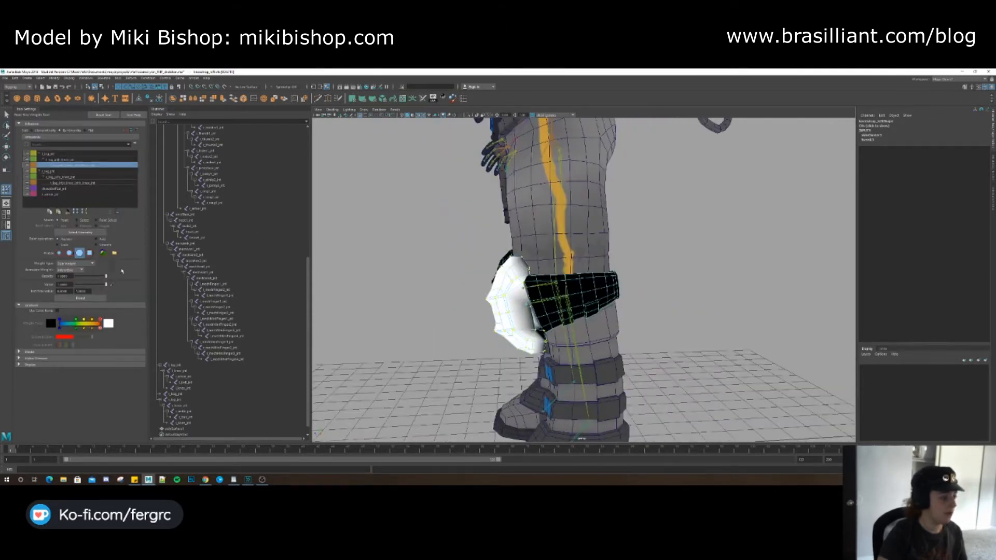
{"action": "left_click", "coordinate": [77, 172]}
{"action": "left_click", "coordinate": [78, 165]}
{"action": "left_click", "coordinate": [81, 298]}
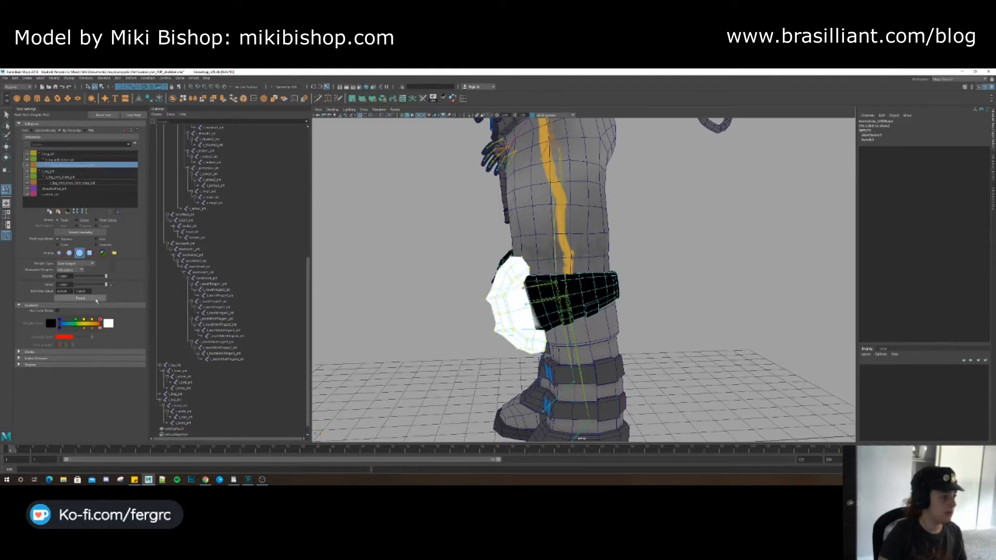
Return to object selection and rename the left knee pad joint to l_kneePad_jnt.
{"action": "left_click_drag", "start_coordinate": [441, 248], "coordinate": [495, 259], "text": "alt"}
{"action": "key", "text": "w"}
{"action": "left_click", "coordinate": [526, 331]}
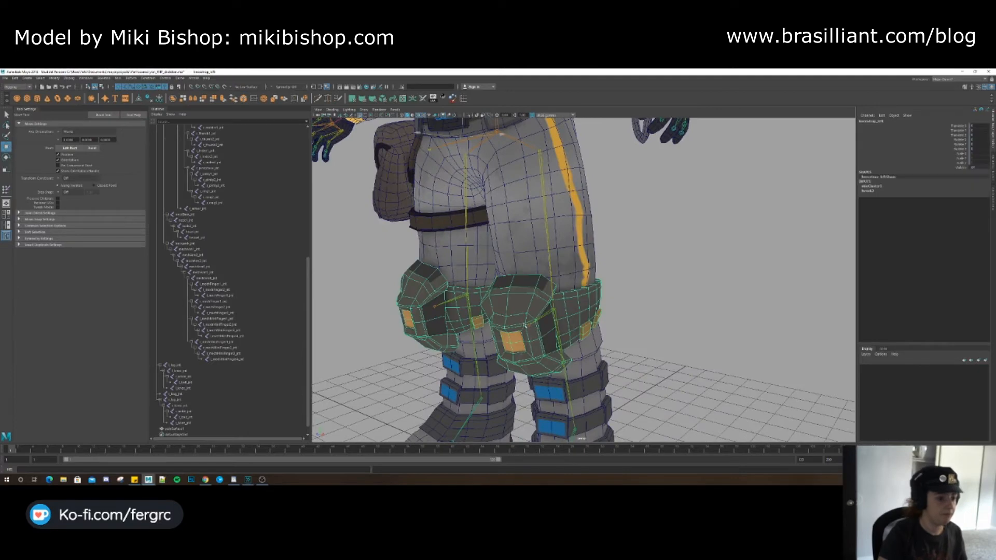
{"action": "key", "text": "q"}
{"action": "left_click", "coordinate": [527, 327]}
{"action": "middle_click_drag", "start_coordinate": [529, 339], "coordinate": [528, 322], "text": "alt"}
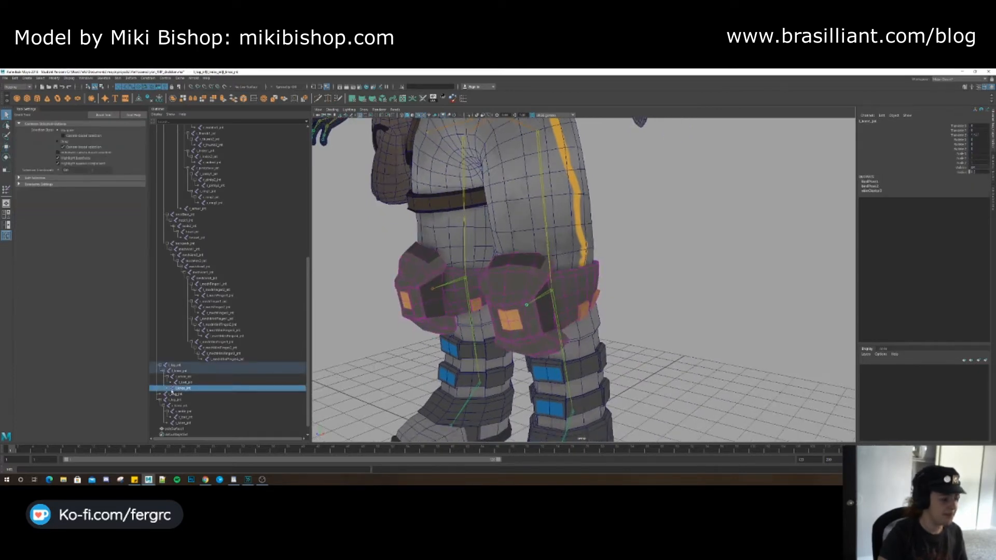
{"action": "double_click", "coordinate": [183, 388]}
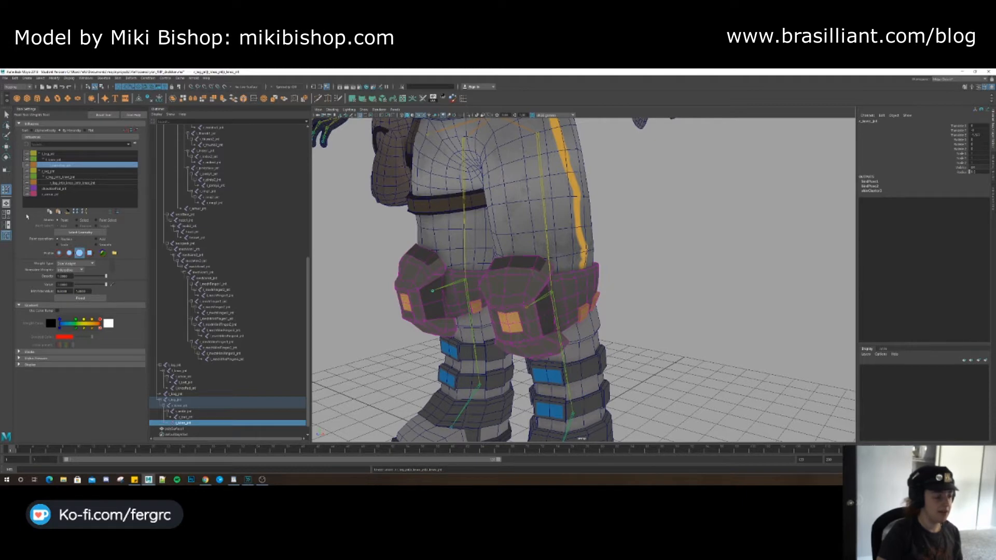
Rename the right knee pad joint to r_kneePad_jnt.
{"action": "left_click", "coordinate": [63, 182]}
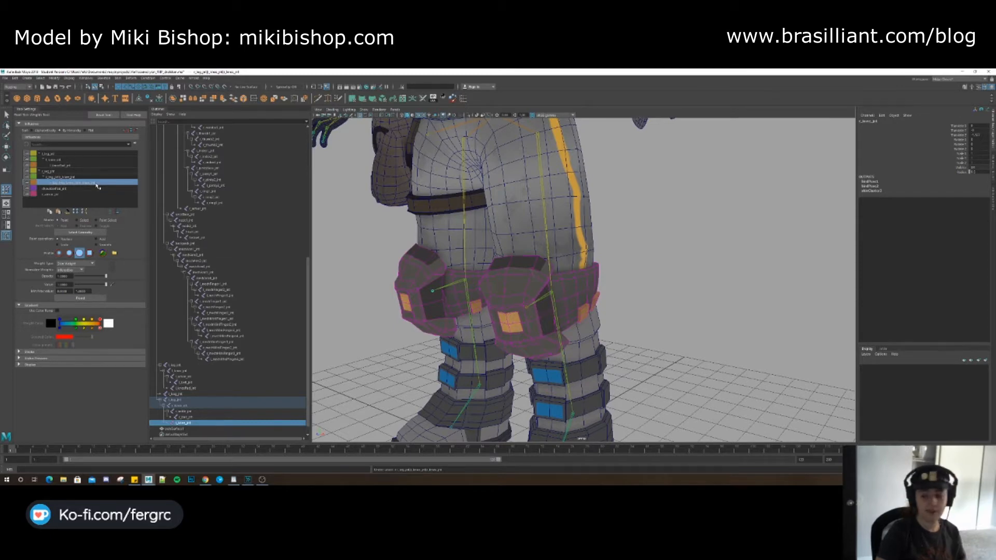
{"action": "double_click", "coordinate": [184, 424]}
{"action": "left_click", "coordinate": [185, 423]}
{"action": "type", "text": "Roll"}
{"action": "key", "text": "Return"}
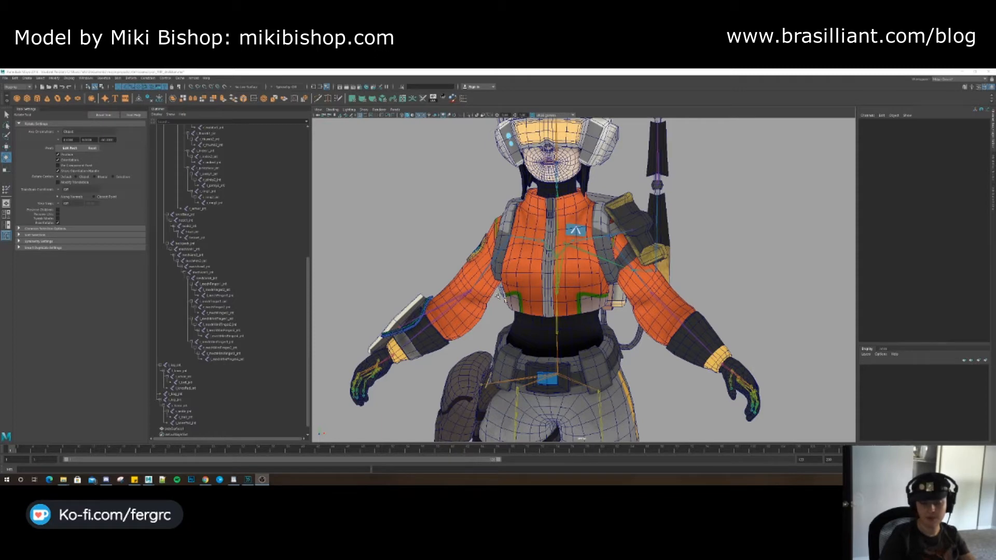
Check the spine joints one after another, with the Rotate tool on the upper spine joint.
{"action": "left_click_drag", "start_coordinate": [595, 318], "coordinate": [541, 321], "text": "alt"}
{"action": "key", "text": "q"}
{"action": "left_click", "coordinate": [541, 322]}
{"action": "left_click", "coordinate": [544, 281]}
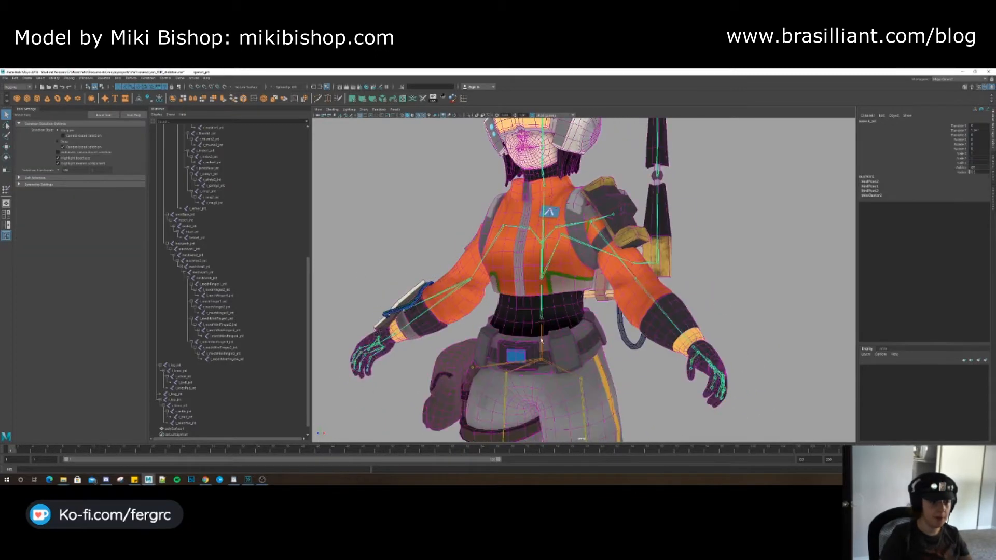
{"action": "left_click", "coordinate": [544, 279]}
{"action": "left_click", "coordinate": [543, 245]}
{"action": "key", "text": "e"}
{"action": "left_click_drag", "start_coordinate": [545, 245], "coordinate": [573, 207], "text": "alt"}
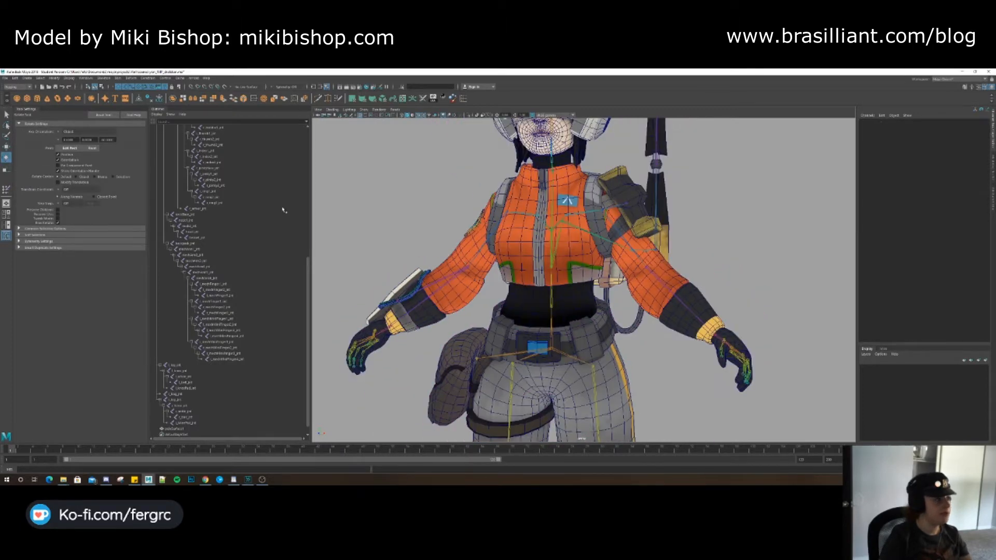
Create a polygon cylinder and raise it to the character's waist.
{"action": "left_click", "coordinate": [26, 79]}
{"action": "mouse_move", "coordinate": [57, 98]}
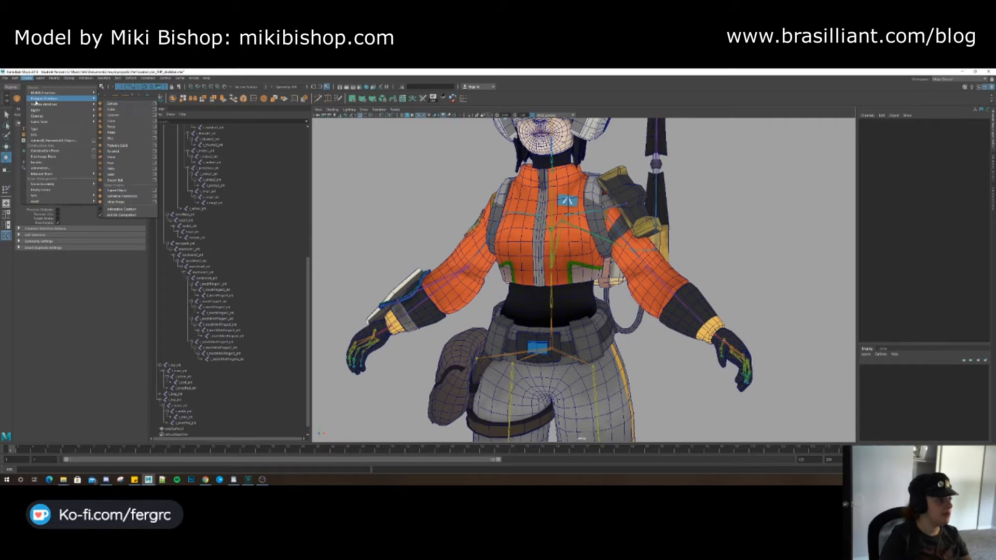
{"action": "left_click", "coordinate": [116, 115]}
{"action": "middle_click_drag", "start_coordinate": [565, 337], "coordinate": [529, 208], "text": "alt"}
{"action": "scroll", "coordinate": [534, 290], "scroll_direction": "down", "scroll_amount": 3}
{"action": "left_click_drag", "start_coordinate": [563, 327], "coordinate": [508, 172], "text": "alt"}
{"action": "key", "text": "w"}
{"action": "middle_click_drag", "start_coordinate": [505, 223], "coordinate": [504, 269], "text": "alt"}
Scale the cylinder to enclose the torso and stretch it vertically from the hips to the upper chest.
{"action": "left_click_drag", "start_coordinate": [504, 277], "coordinate": [603, 284], "text": "alt"}
{"action": "key", "text": "e"}
{"action": "key", "text": "r"}
{"action": "left_click_drag", "start_coordinate": [597, 283], "coordinate": [543, 226], "text": "alt"}
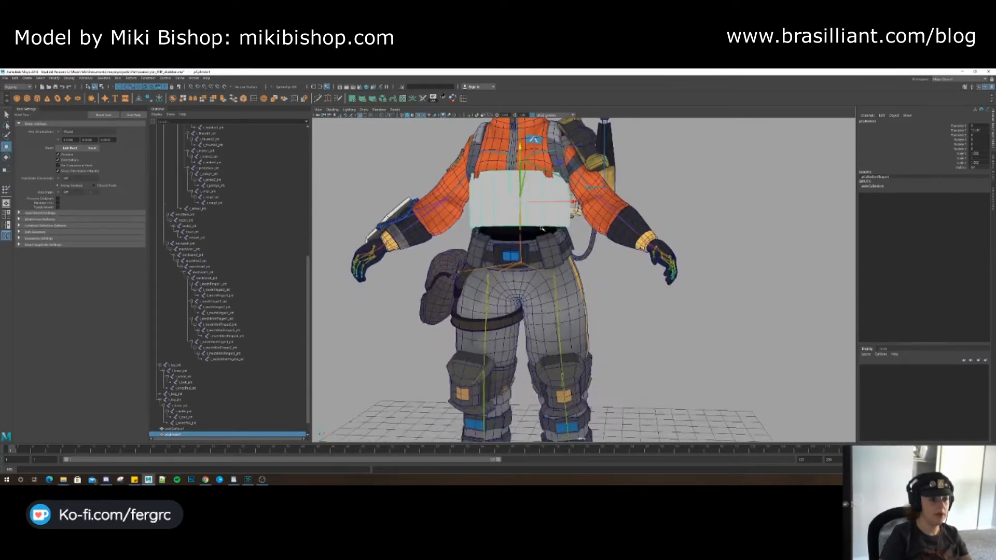
{"action": "middle_click_drag", "start_coordinate": [544, 227], "coordinate": [562, 280], "text": "alt"}
{"action": "left_click_drag", "start_coordinate": [562, 259], "coordinate": [559, 267], "text": "alt"}
{"action": "left_click_drag", "start_coordinate": [554, 206], "coordinate": [556, 174]}
{"action": "left_click_drag", "start_coordinate": [603, 259], "coordinate": [680, 217], "text": "alt"}
{"action": "key", "text": "w"}
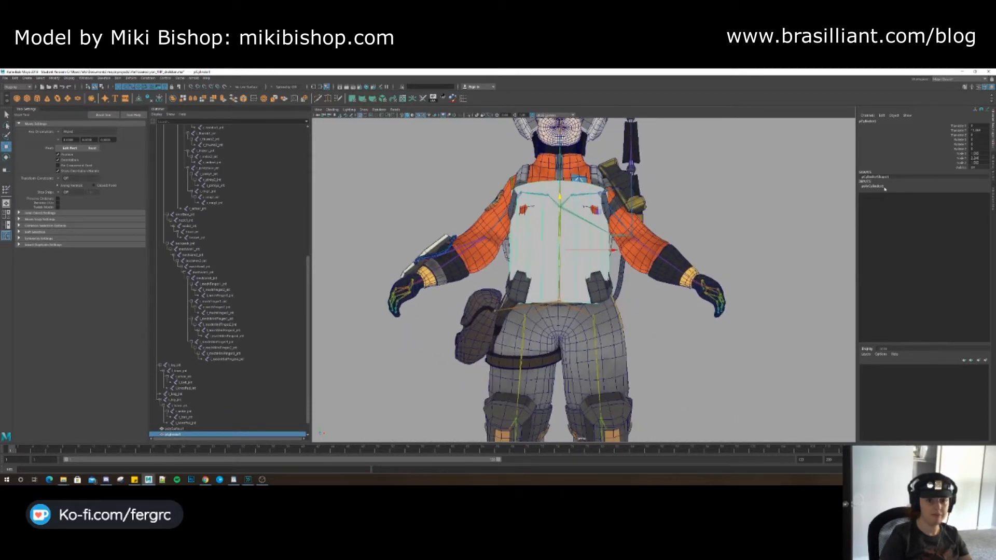
Reduce the subdivisions around the cylinder's axis and view the simplified mesh in isolation.
{"action": "left_click", "coordinate": [876, 186]}
{"action": "key", "text": "t"}
{"action": "left_click", "coordinate": [954, 199]}
{"action": "middle_click_drag", "start_coordinate": [618, 229], "coordinate": [535, 207]}
{"action": "left_click_drag", "start_coordinate": [638, 202], "coordinate": [620, 228], "text": "alt"}
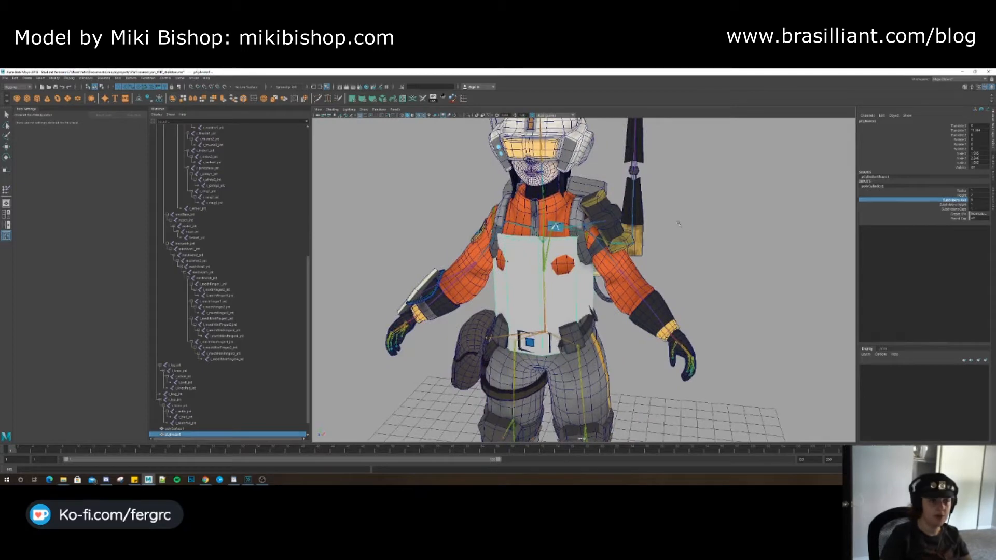
{"action": "left_click", "coordinate": [469, 115]}
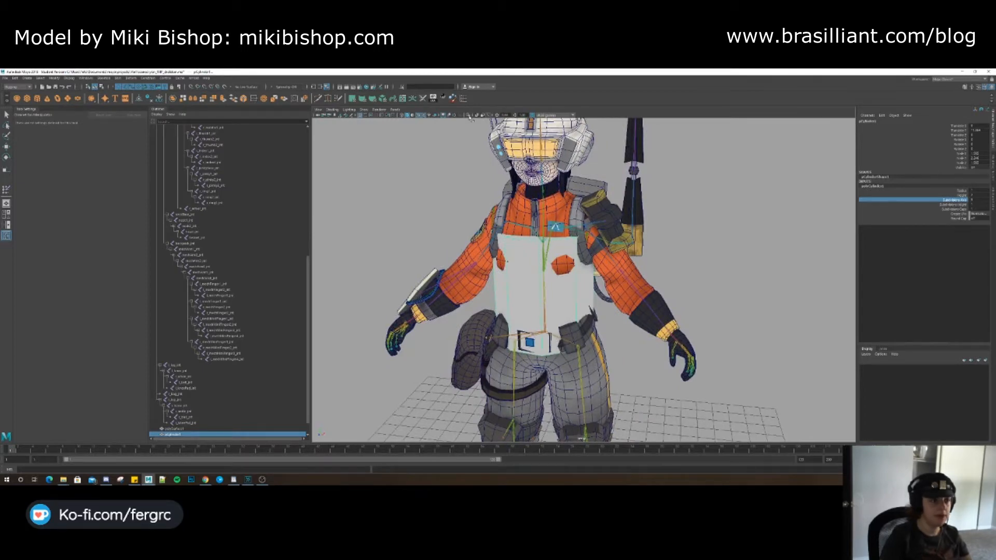
{"action": "left_click", "coordinate": [954, 204]}
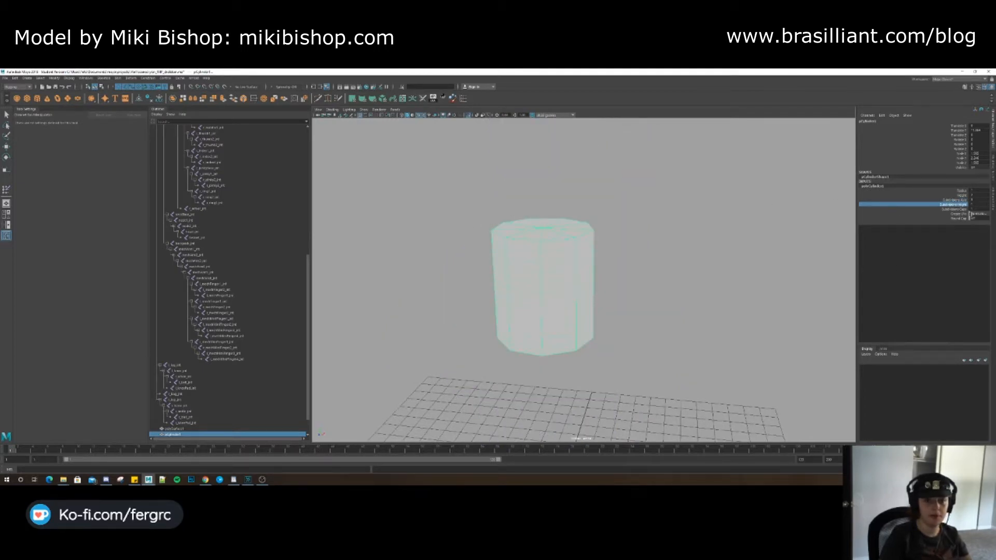
{"action": "left_click", "coordinate": [964, 209]}
{"action": "left_click_drag", "start_coordinate": [605, 238], "coordinate": [539, 251], "text": "alt"}
Divide the cylinder into three height segments, using the X-ray front view to compare it with the spine joints.
{"action": "right_click", "coordinate": [523, 256]}
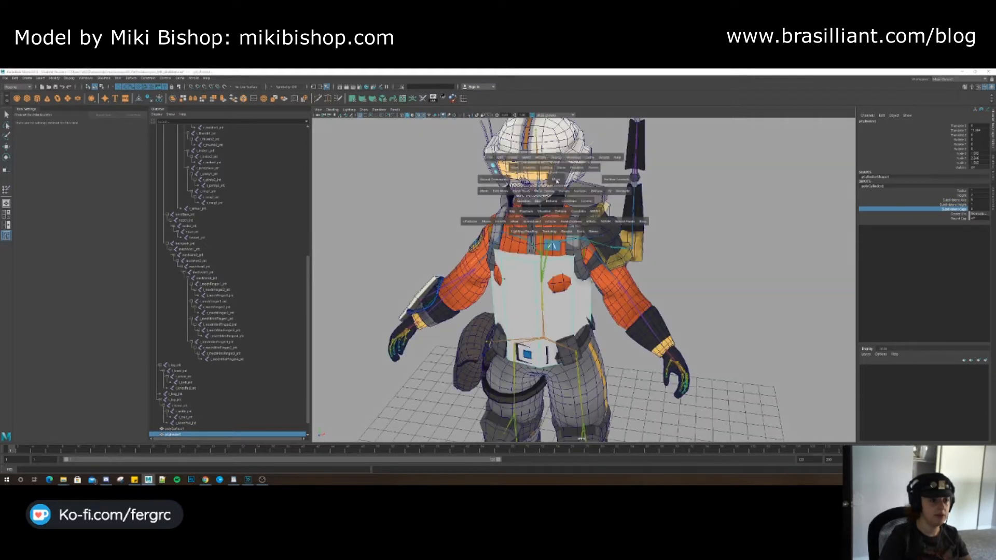
{"action": "left_click_drag", "start_coordinate": [556, 181], "coordinate": [557, 196]}
{"action": "middle_click_drag", "start_coordinate": [557, 200], "coordinate": [587, 246], "text": "alt"}
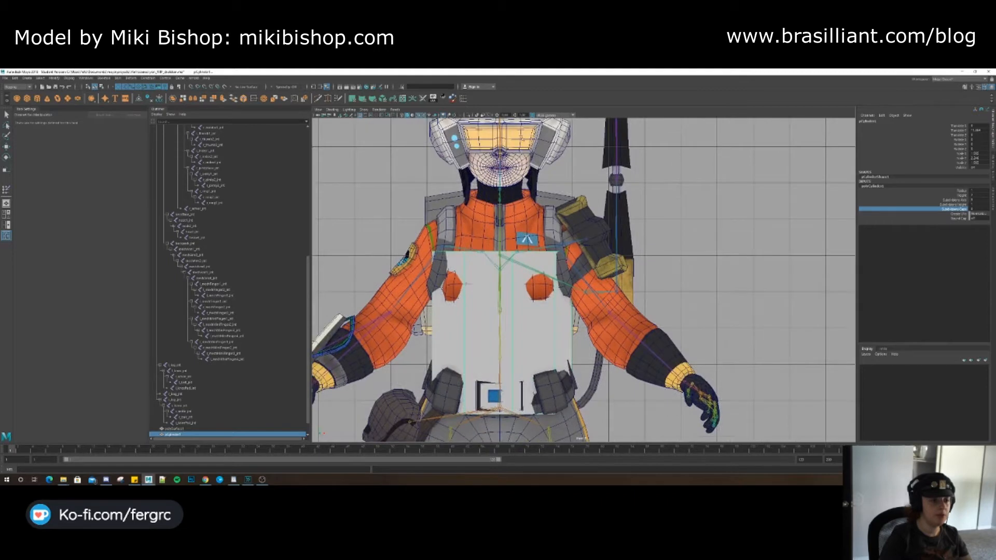
{"action": "left_click", "coordinate": [477, 116]}
{"action": "middle_click_drag", "start_coordinate": [521, 264], "coordinate": [542, 214], "text": "alt"}
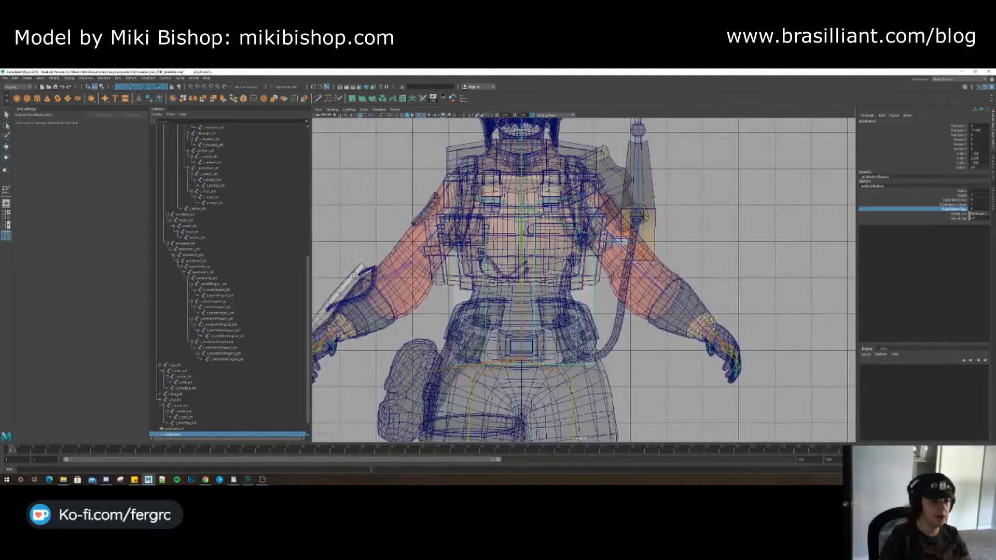
{"action": "left_click", "coordinate": [953, 205]}
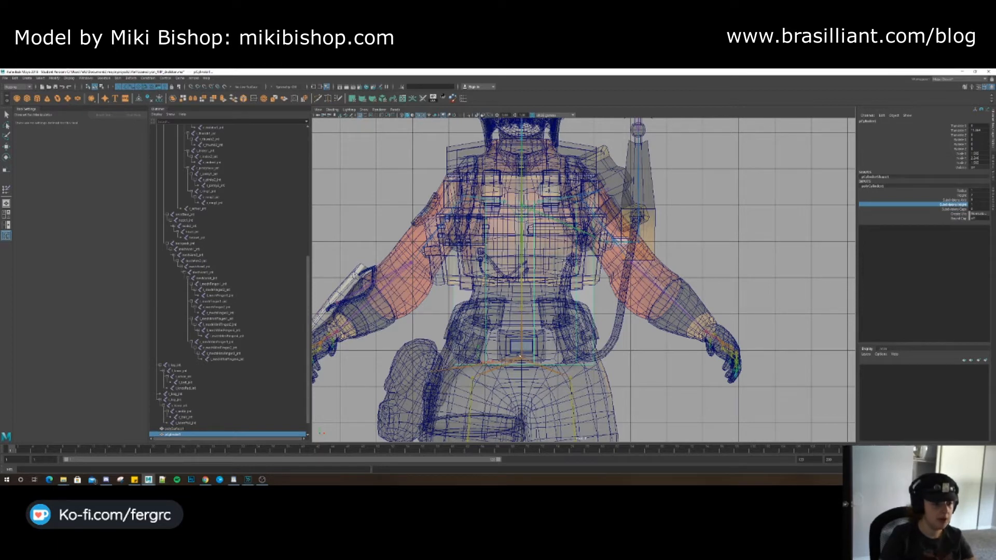
{"action": "middle_click_drag", "start_coordinate": [682, 208], "coordinate": [665, 238]}
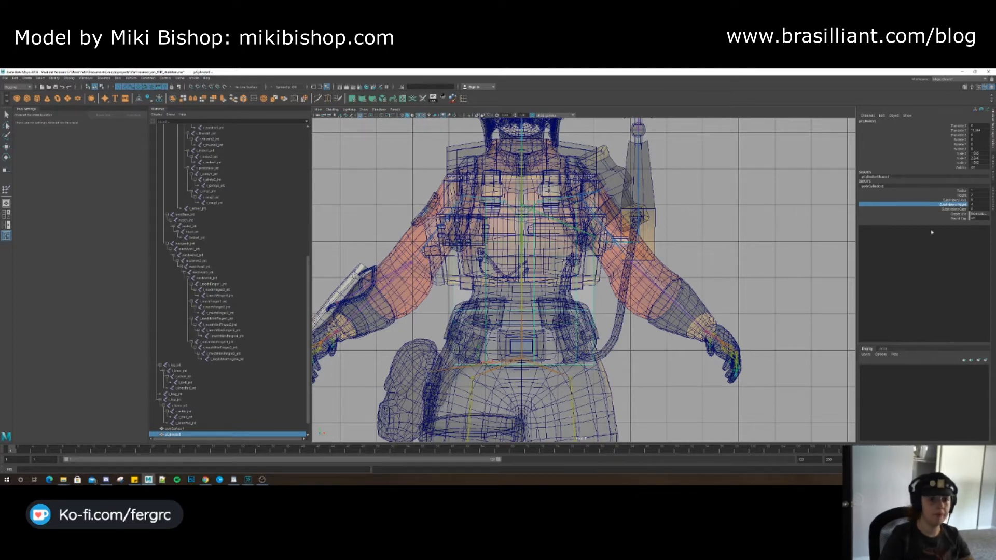
Isolate the cylinder in the perspective view, delete its top and bottom cap faces and return to object selection.
{"action": "key", "text": "space"}
{"action": "left_click_drag", "start_coordinate": [678, 185], "coordinate": [676, 163]}
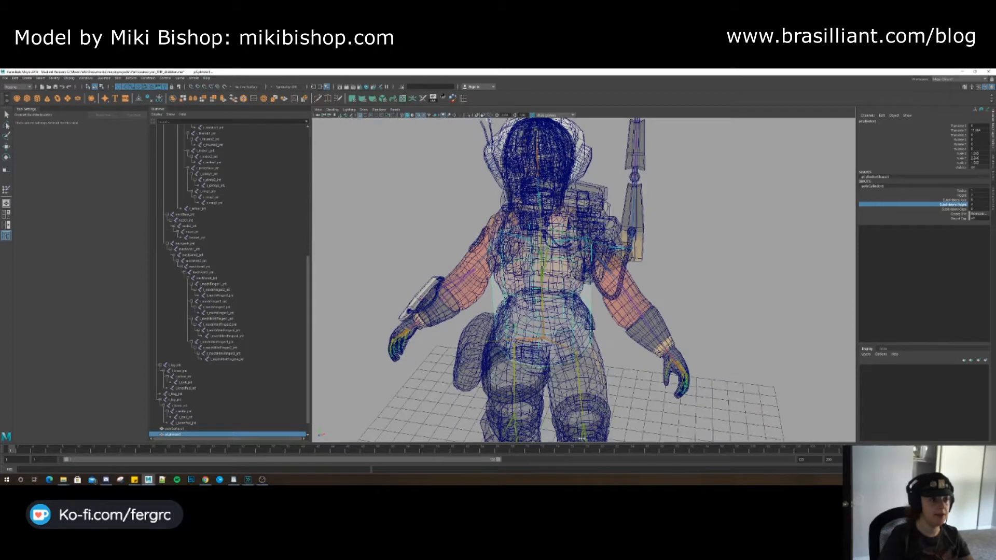
{"action": "key", "text": "q"}
{"action": "left_click", "coordinate": [468, 117]}
{"action": "left_click_drag", "start_coordinate": [641, 223], "coordinate": [640, 259], "text": "alt"}
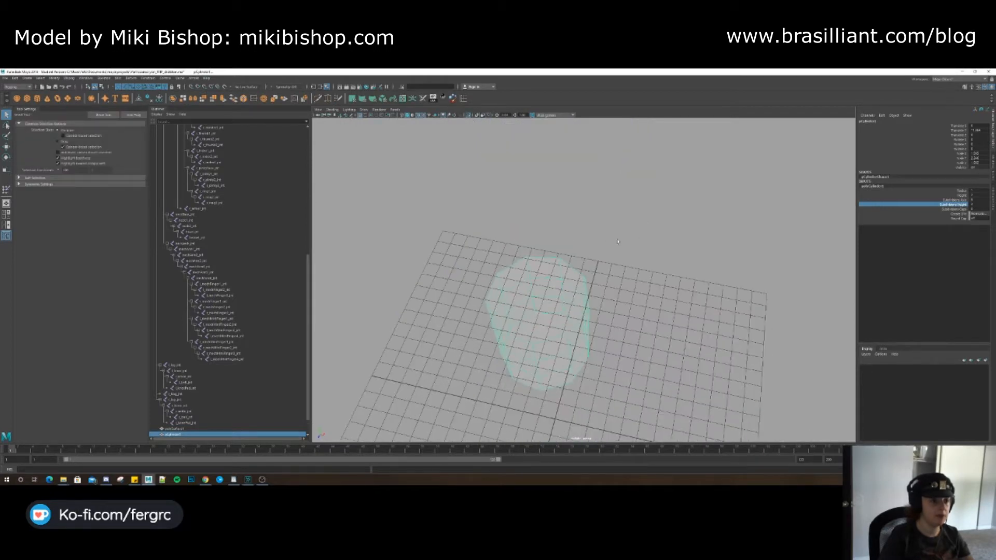
{"action": "left_click", "coordinate": [478, 115]}
{"action": "middle_click_drag", "start_coordinate": [550, 291], "coordinate": [553, 273], "text": "alt"}
{"action": "right_click_drag", "start_coordinate": [553, 274], "coordinate": [555, 284]}
{"action": "left_click", "coordinate": [557, 277]}
{"action": "left_click_drag", "start_coordinate": [559, 254], "coordinate": [565, 235], "text": "alt"}
{"action": "key", "text": "Delete"}
{"action": "right_click_drag", "start_coordinate": [565, 235], "coordinate": [590, 224]}
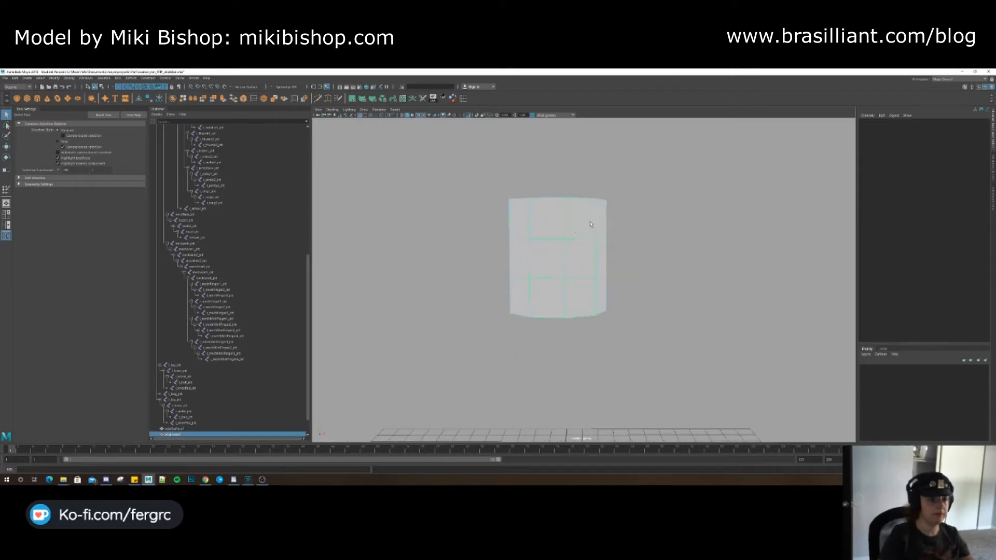
Lower the open cylinder slightly and shorten it to span the hips to the chest in the X-ray front view.
{"action": "left_click", "coordinate": [469, 115]}
{"action": "left_click", "coordinate": [477, 115]}
{"action": "key", "text": "space"}
{"action": "left_click_drag", "start_coordinate": [555, 200], "coordinate": [557, 224]}
{"action": "middle_click_drag", "start_coordinate": [596, 217], "coordinate": [596, 268], "text": "alt"}
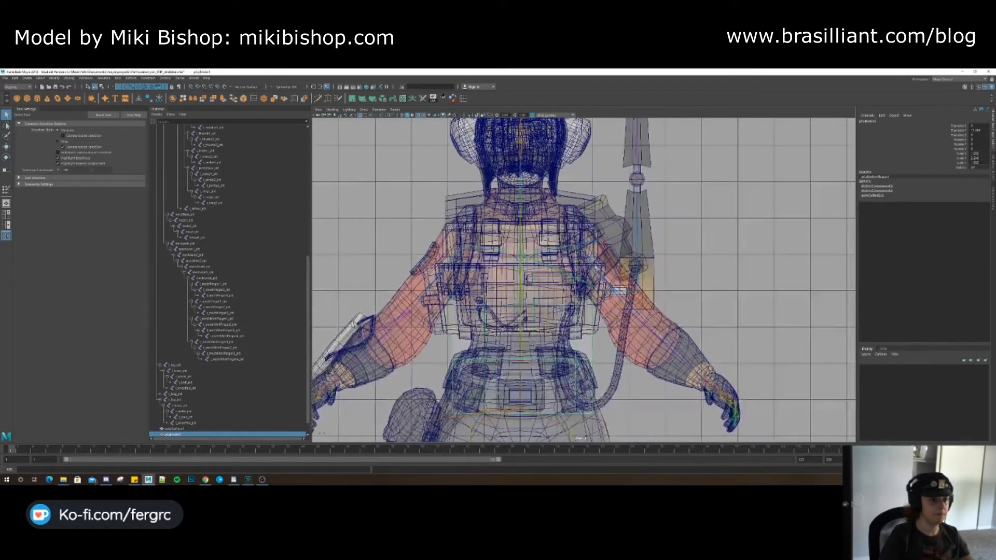
{"action": "right_click_drag", "start_coordinate": [596, 268], "coordinate": [543, 276], "text": "alt"}
{"action": "middle_click_drag", "start_coordinate": [544, 276], "coordinate": [576, 222], "text": "alt"}
{"action": "key", "text": "w"}
{"action": "left_click_drag", "start_coordinate": [560, 217], "coordinate": [561, 233]}
{"action": "key", "text": "r"}
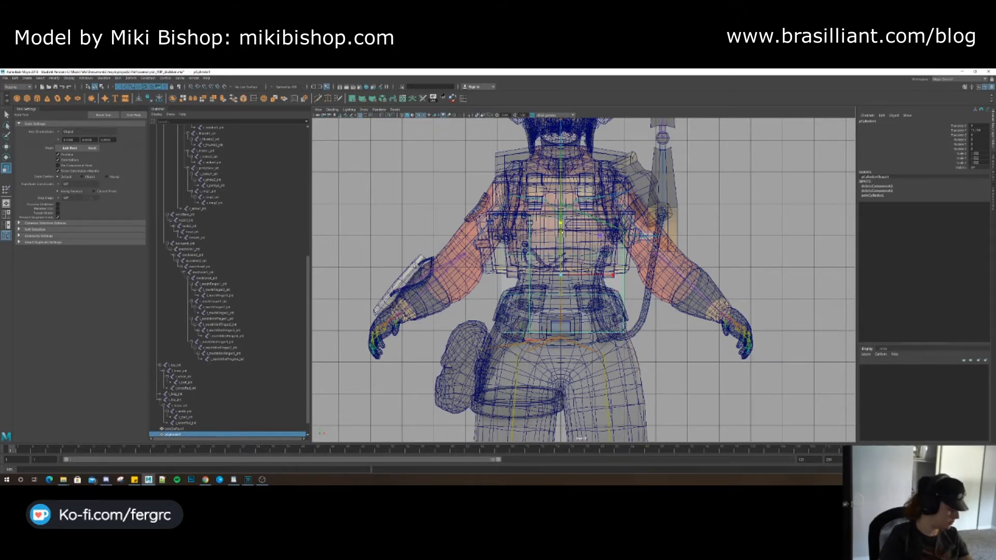
{"action": "middle_click_drag", "start_coordinate": [561, 234], "coordinate": [567, 233], "text": "alt"}
Delete the cylinder's construction history and freeze its translation, rotation and scale.
{"action": "left_click", "coordinate": [15, 77]}
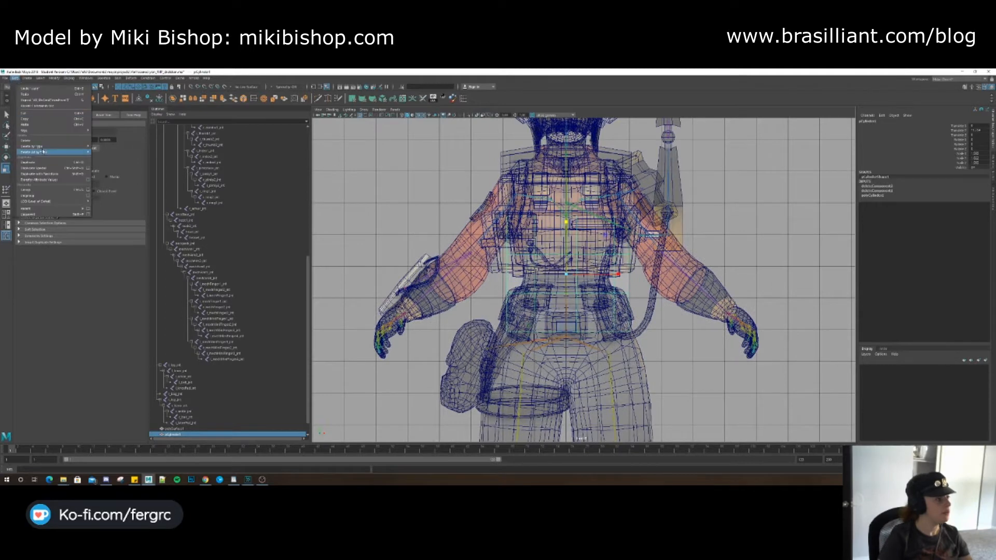
{"action": "mouse_move", "coordinate": [62, 147]}
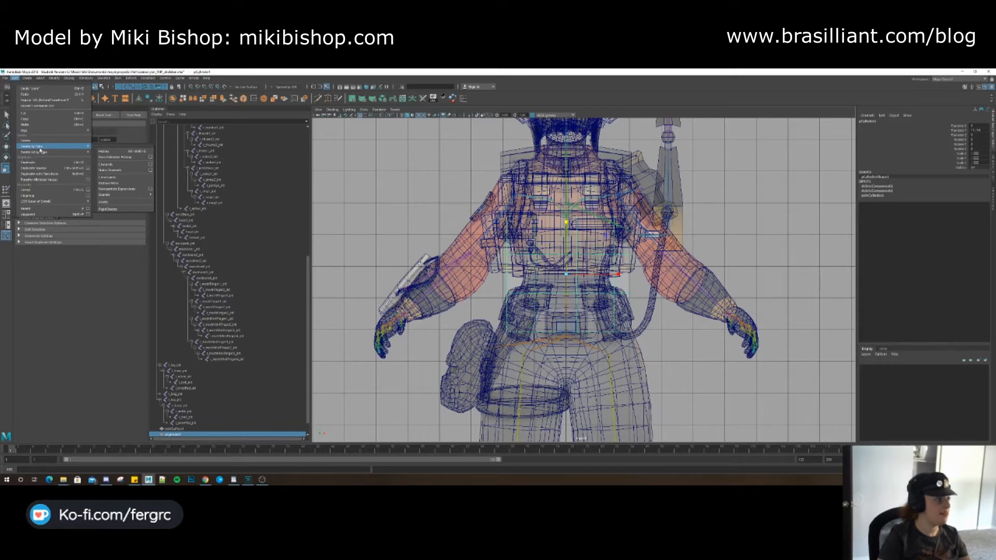
{"action": "left_click", "coordinate": [115, 152]}
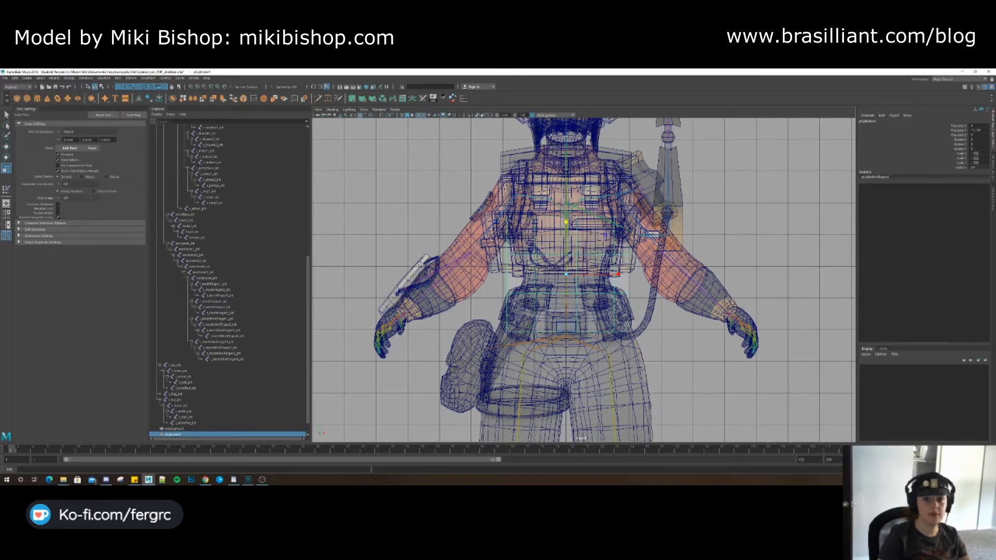
{"action": "middle_click_drag", "start_coordinate": [602, 173], "coordinate": [593, 190], "text": "alt"}
{"action": "left_click", "coordinate": [54, 78]}
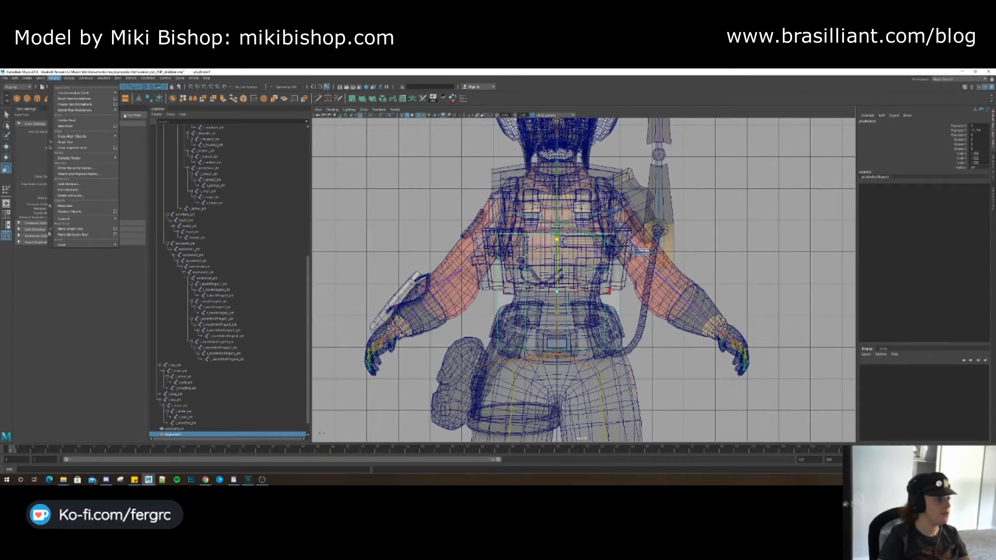
{"action": "left_click", "coordinate": [117, 106]}
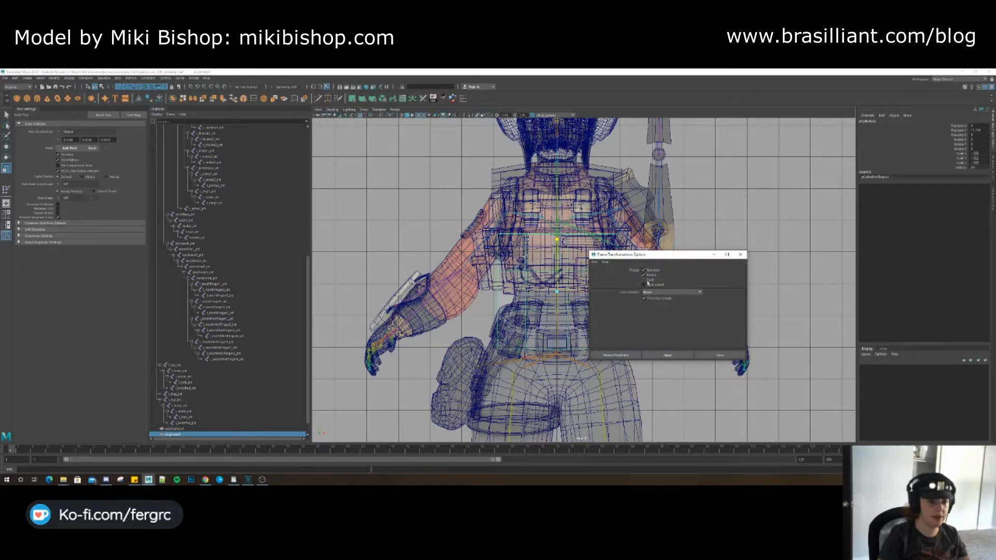
{"action": "left_click", "coordinate": [671, 355]}
{"action": "left_click", "coordinate": [741, 254]}
Return to the shaded perspective view with X-ray off and the cylinder deselected.
{"action": "middle_click_drag", "start_coordinate": [682, 241], "coordinate": [682, 214], "text": "alt"}
{"action": "key", "text": "space"}
{"action": "left_click_drag", "start_coordinate": [682, 215], "coordinate": [679, 202]}
{"action": "mouse_move", "coordinate": [680, 202]}
{"action": "left_mouse_down", "text": "alt"}
{"action": "mouse_move", "coordinate": [718, 202]}
{"action": "mouse_move", "coordinate": [693, 197]}
{"action": "left_mouse_up", "text": "alt"}
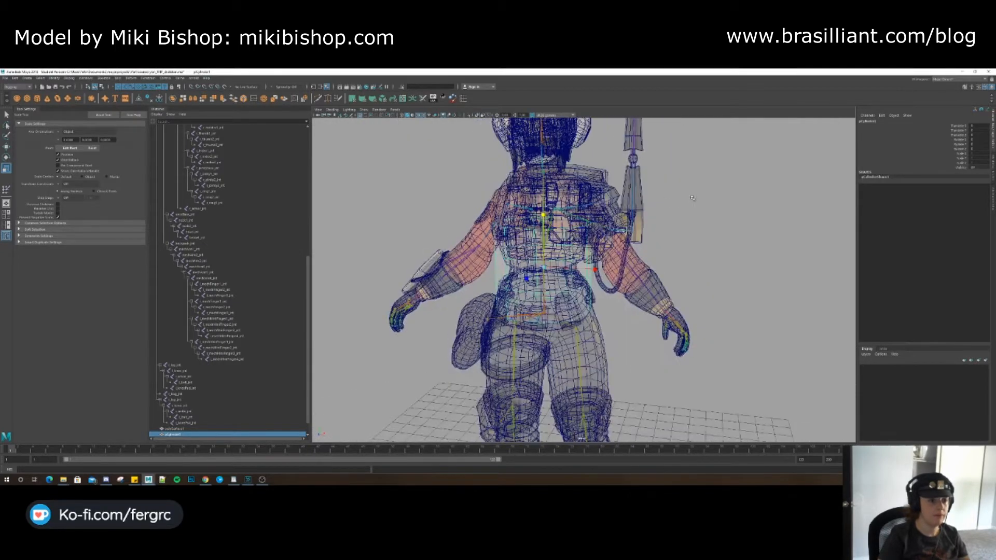
{"action": "key", "text": "q"}
{"action": "left_click", "coordinate": [475, 200]}
{"action": "left_click_drag", "start_coordinate": [474, 200], "coordinate": [481, 205], "text": "alt"}
{"action": "left_click", "coordinate": [477, 115]}
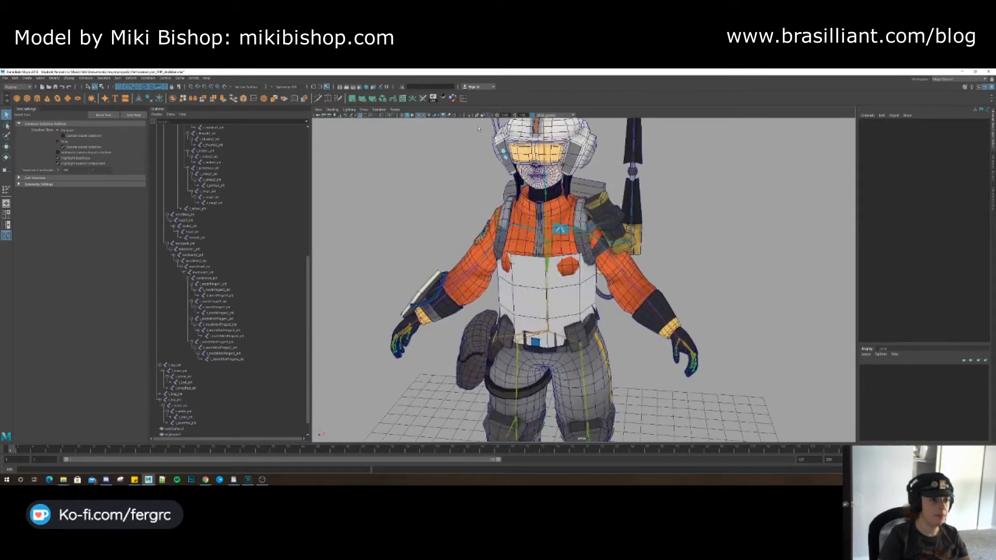
Try rotating the clavicle joint on the character's right side and undo the rotation.
{"action": "middle_click_drag", "start_coordinate": [503, 228], "coordinate": [509, 213], "text": "alt"}
{"action": "left_click", "coordinate": [511, 211]}
{"action": "key", "text": "e"}
{"action": "mouse_move", "coordinate": [481, 195]}
{"action": "left_mouse_down"}
{"action": "mouse_move", "coordinate": [476, 185]}
{"action": "mouse_move", "coordinate": [474, 199]}
{"action": "left_mouse_up"}
{"action": "key", "text": "ctrl+z"}
{"action": "mouse_move", "coordinate": [571, 288]}
{"action": "left_mouse_down", "text": "alt"}
{"action": "mouse_move", "coordinate": [566, 267]}
{"action": "mouse_move", "coordinate": [554, 292]}
{"action": "left_mouse_up", "text": "alt"}
Select the pelvis joint and the spine joints up to the chest, and add the cylinder to the selection.
{"action": "key", "text": "q"}
{"action": "left_click", "coordinate": [567, 267]}
{"action": "left_click", "coordinate": [548, 283]}
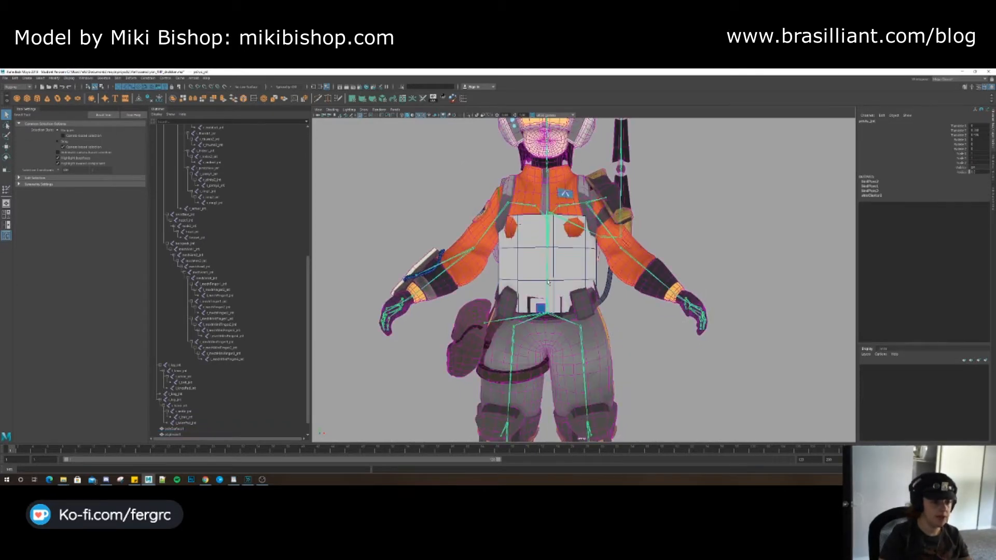
{"action": "left_click", "coordinate": [547, 213]}
{"action": "left_click", "coordinate": [545, 215]}
{"action": "left_click_drag", "start_coordinate": [561, 231], "coordinate": [551, 242], "text": "alt"}
{"action": "left_click", "coordinate": [537, 302]}
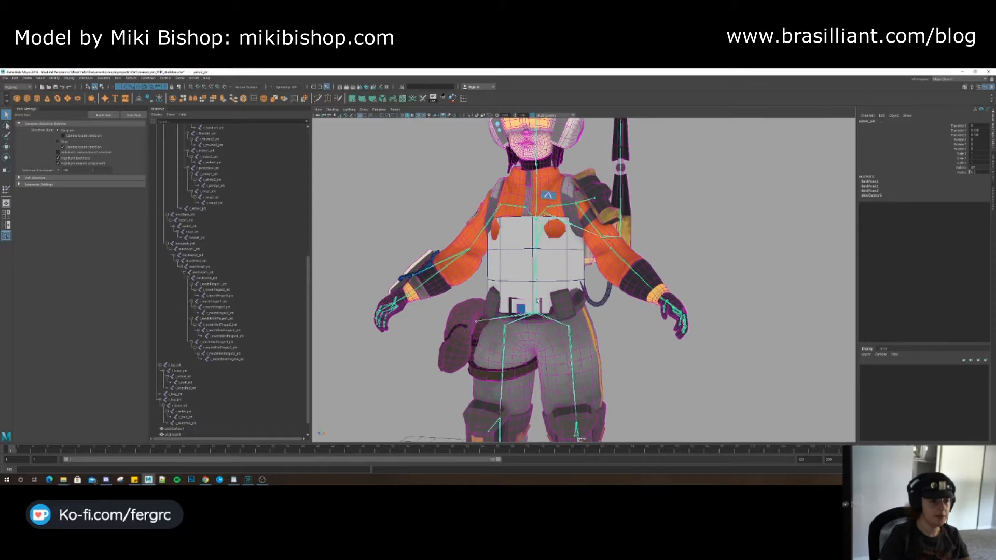
{"action": "left_click", "coordinate": [537, 259]}
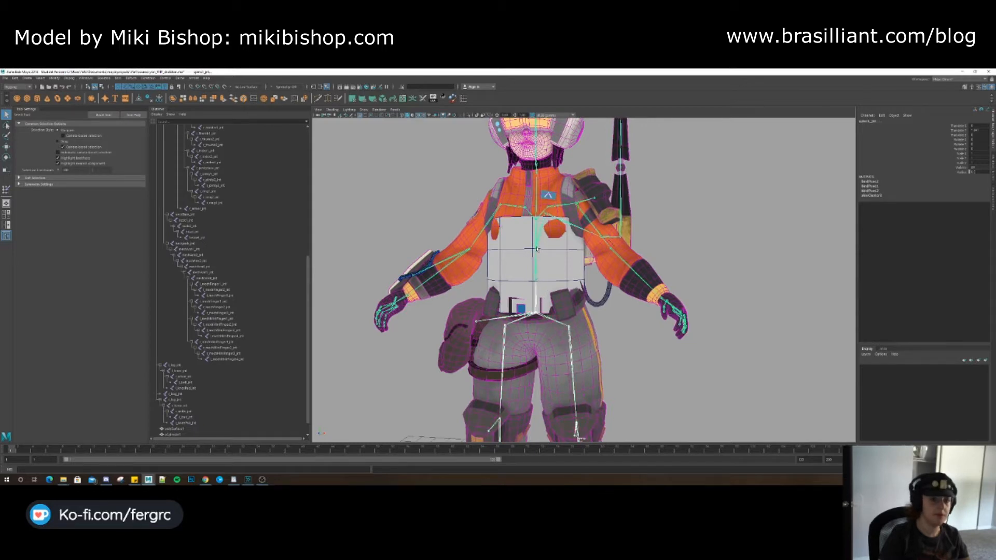
{"action": "left_click", "coordinate": [534, 219]}
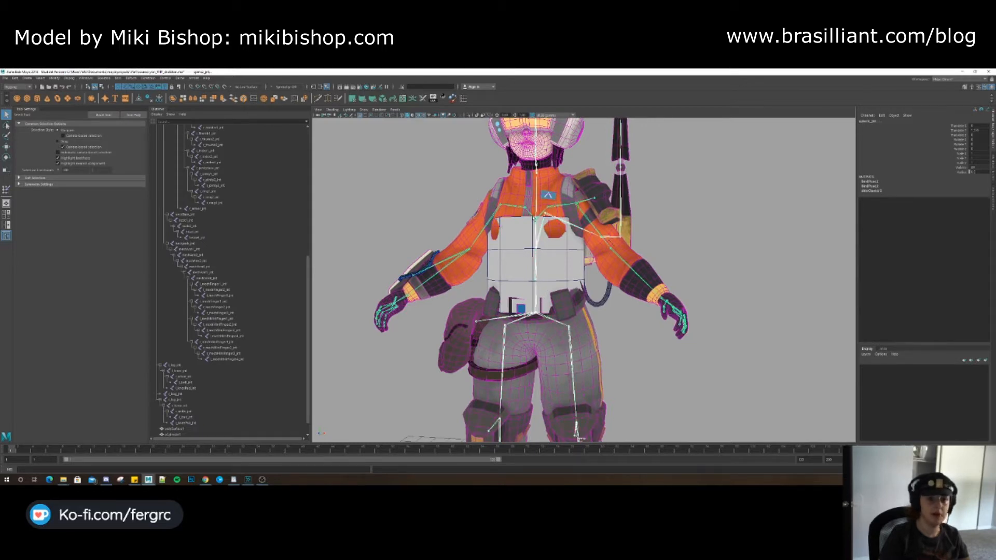
{"action": "left_click", "coordinate": [571, 277]}
Bind the cylinder to the selected joints with Bind Skin, using a higher maximum influences value.
{"action": "left_click", "coordinate": [138, 80]}
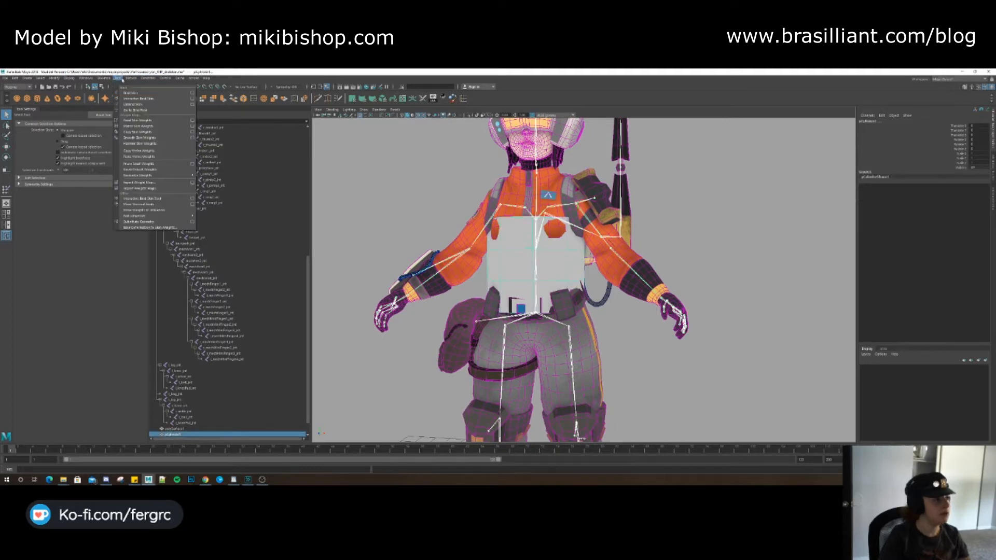
{"action": "left_click", "coordinate": [192, 92]}
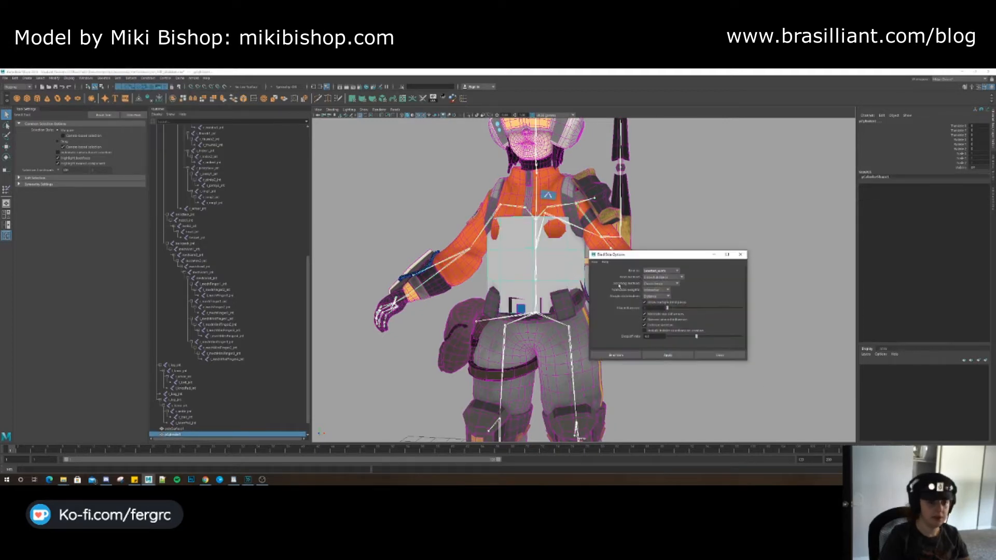
{"action": "left_click_drag", "start_coordinate": [670, 310], "coordinate": [673, 309]}
{"action": "left_click", "coordinate": [667, 355]}
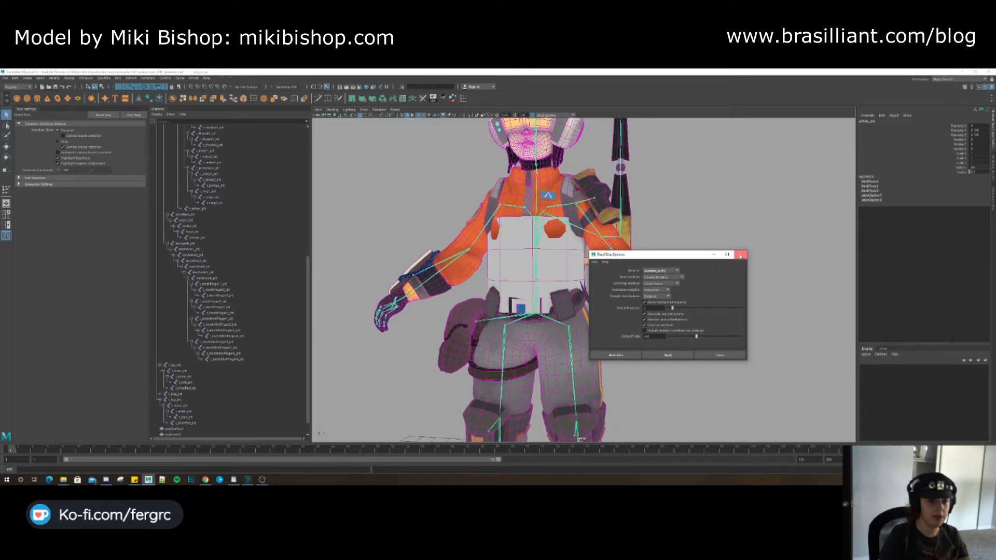
{"action": "left_click", "coordinate": [740, 255]}
Move the middle spine joint to test how the bound cylinder deforms, and restore its position.
{"action": "middle_click_drag", "start_coordinate": [545, 262], "coordinate": [553, 260], "text": "alt"}
{"action": "left_click", "coordinate": [545, 245]}
{"action": "key", "text": "w"}
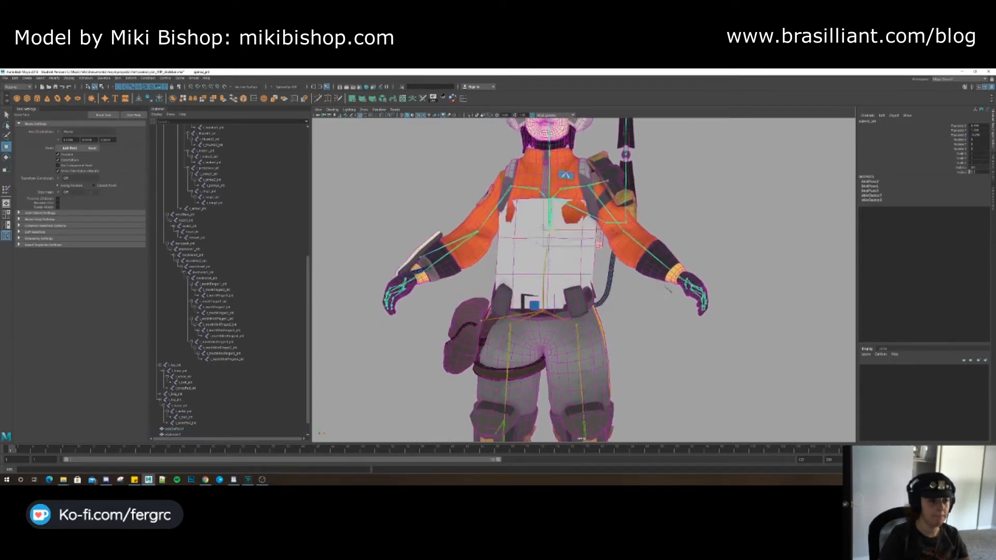
{"action": "key", "text": "q"}
Examine the cylinder's joint influences with the Paint Skin Weights tool.
{"action": "left_click", "coordinate": [566, 264]}
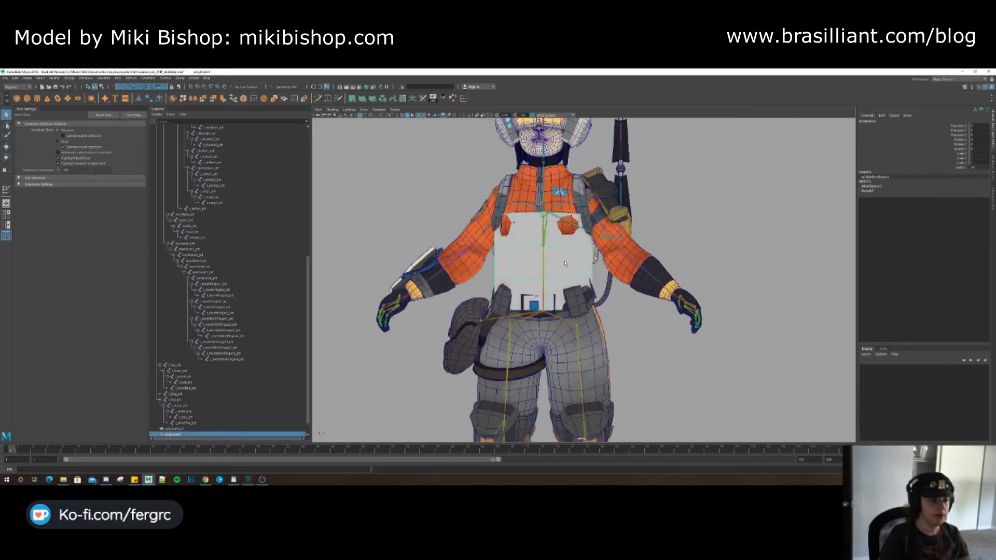
{"action": "left_click", "coordinate": [6, 189]}
{"action": "scroll", "coordinate": [524, 283], "scroll_direction": "down", "scroll_amount": 2}
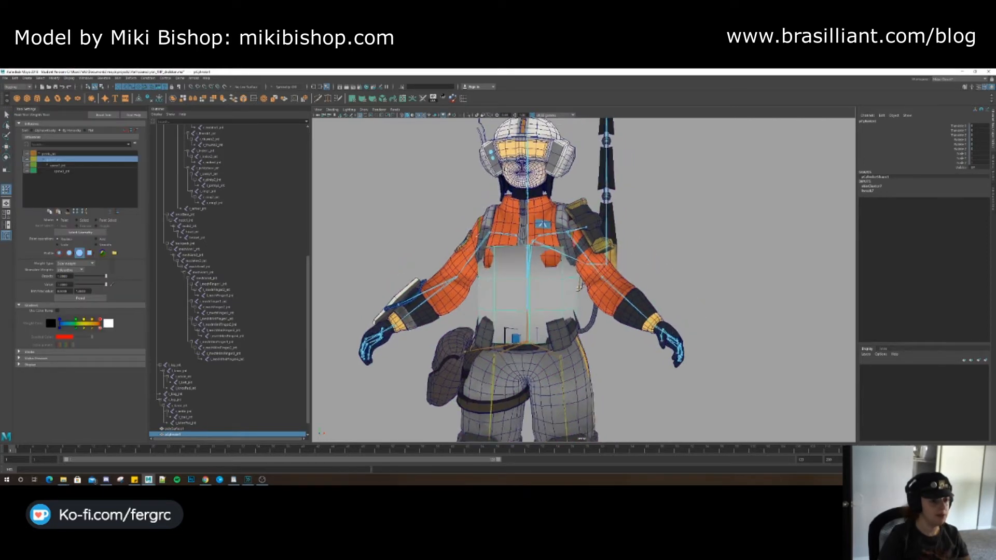
Select the cylinder's top ring of vertices in the X-ray front view, with joints excluded from selection.
{"action": "right_click", "coordinate": [524, 282]}
{"action": "key", "text": "q"}
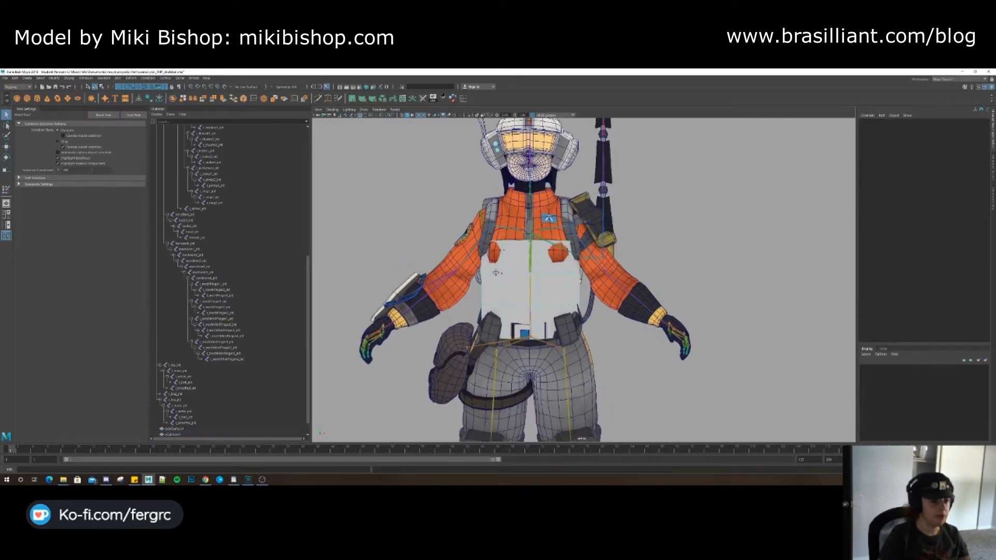
{"action": "key", "text": "space"}
{"action": "scroll", "coordinate": [545, 280], "scroll_direction": "up", "scroll_amount": 2}
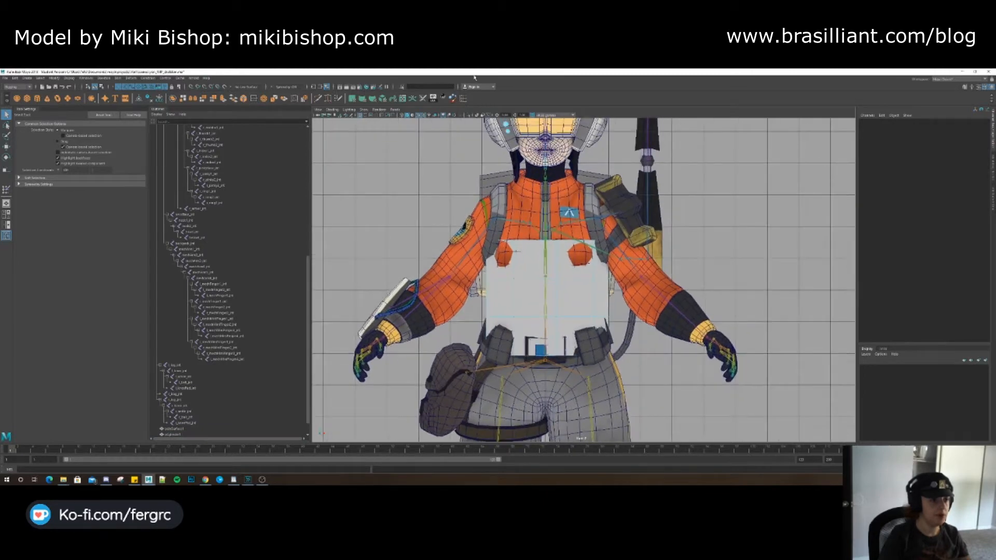
{"action": "left_click", "coordinate": [120, 88]}
{"action": "left_click", "coordinate": [125, 88]}
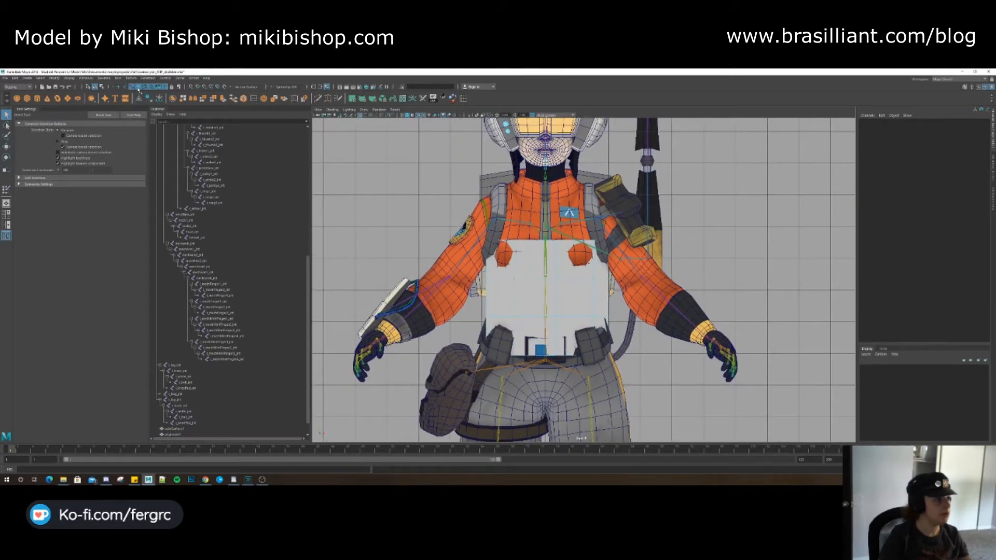
{"action": "left_click_drag", "start_coordinate": [519, 171], "coordinate": [521, 102], "text": "alt"}
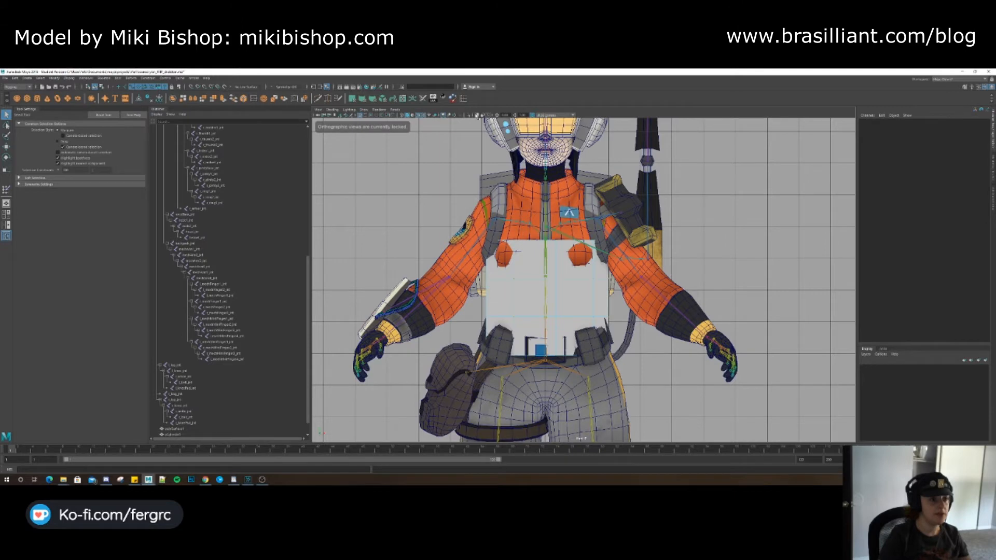
{"action": "left_click", "coordinate": [481, 115]}
{"action": "left_click_drag", "start_coordinate": [441, 219], "coordinate": [678, 254]}
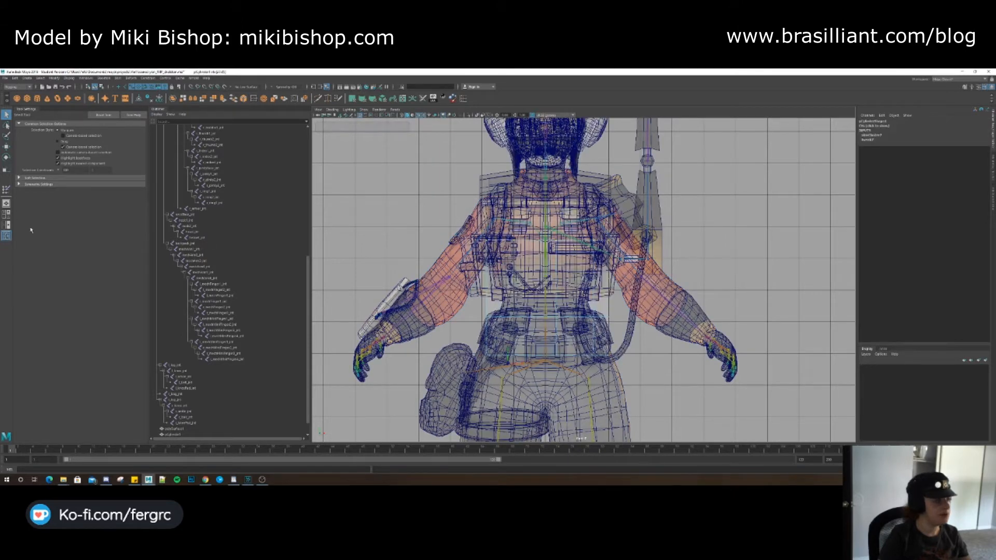
Flood the cylinder's top ring of vertices with full weight to the uppermost spine joint.
{"action": "left_click", "coordinate": [8, 191]}
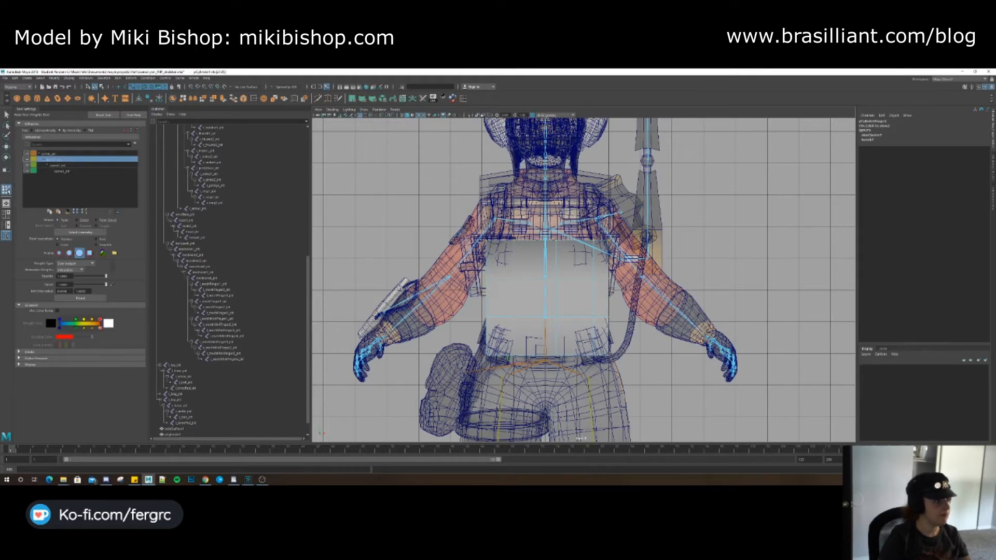
{"action": "left_click", "coordinate": [65, 171]}
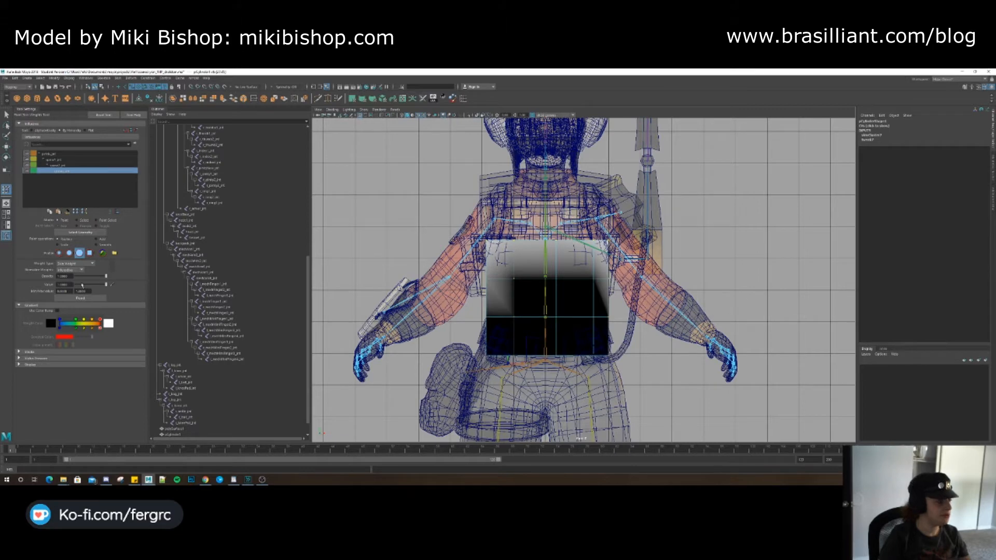
{"action": "left_click", "coordinate": [80, 298]}
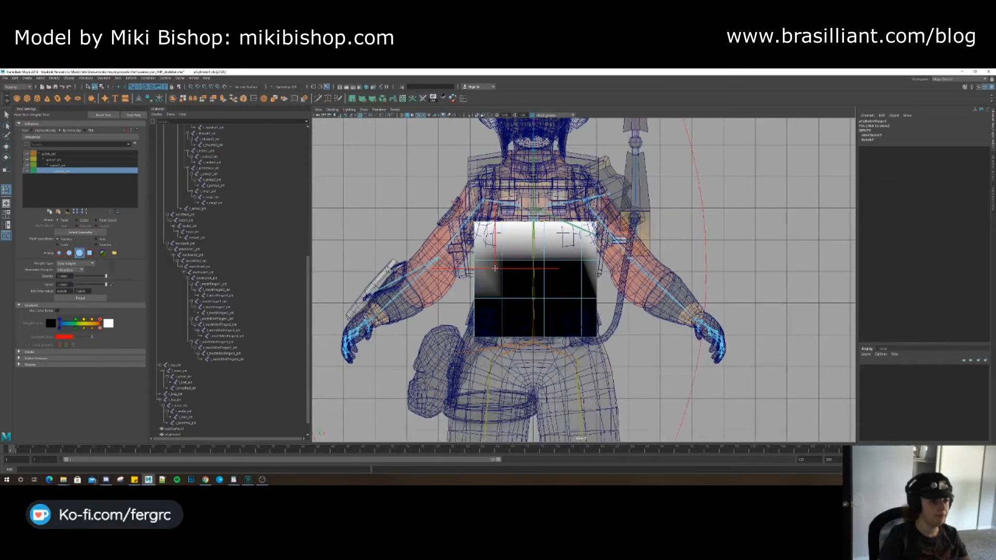
{"action": "scroll", "coordinate": [534, 280], "scroll_direction": "up", "scroll_amount": 2}
Select the cylinder's second ring of vertices and flood it with full weight to the middle spine joint.
{"action": "key", "text": "q"}
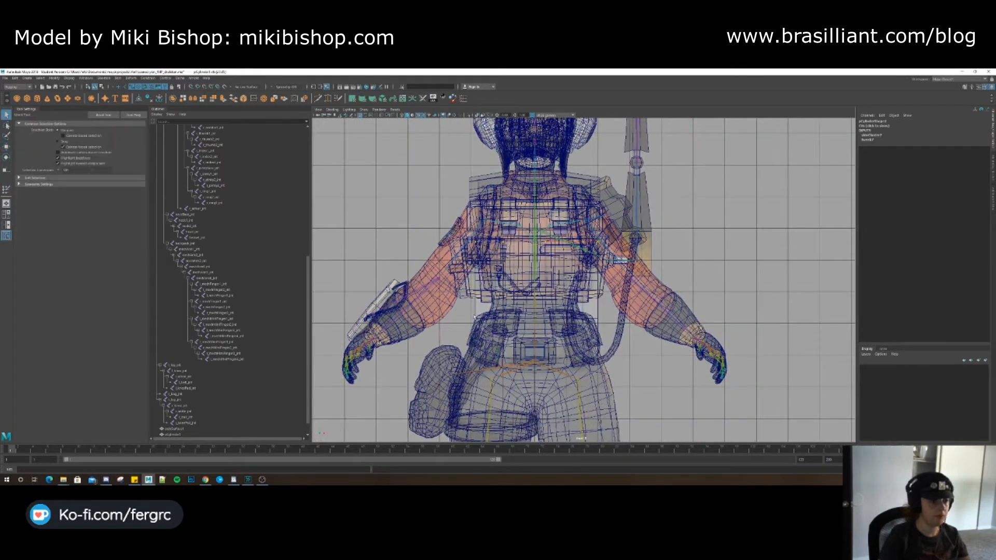
{"action": "mouse_move", "coordinate": [453, 296]}
{"action": "right_mouse_down"}
{"action": "mouse_move", "coordinate": [474, 312]}
{"action": "mouse_move", "coordinate": [453, 309]}
{"action": "right_mouse_up"}
{"action": "middle_click_drag", "start_coordinate": [528, 263], "coordinate": [528, 274], "text": "alt"}
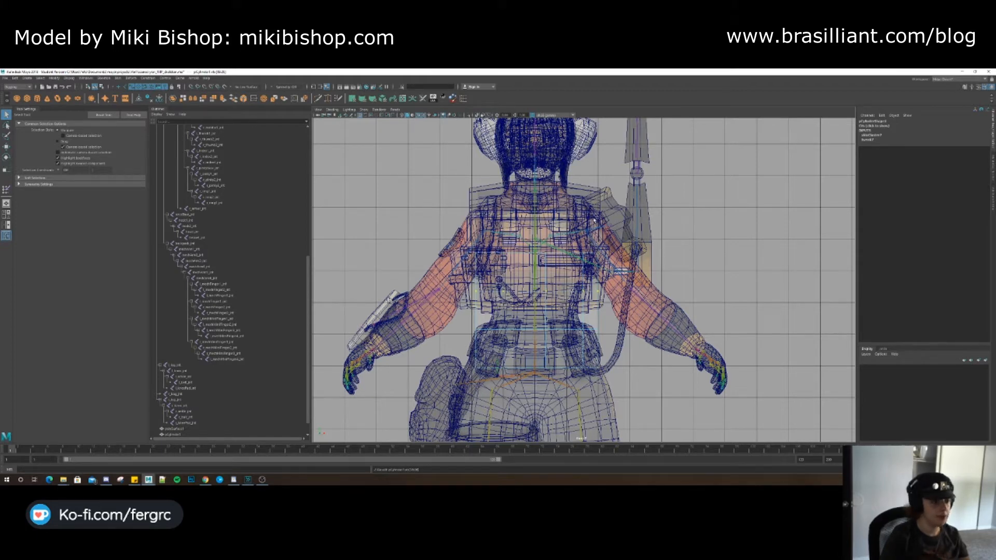
{"action": "left_click", "coordinate": [6, 190]}
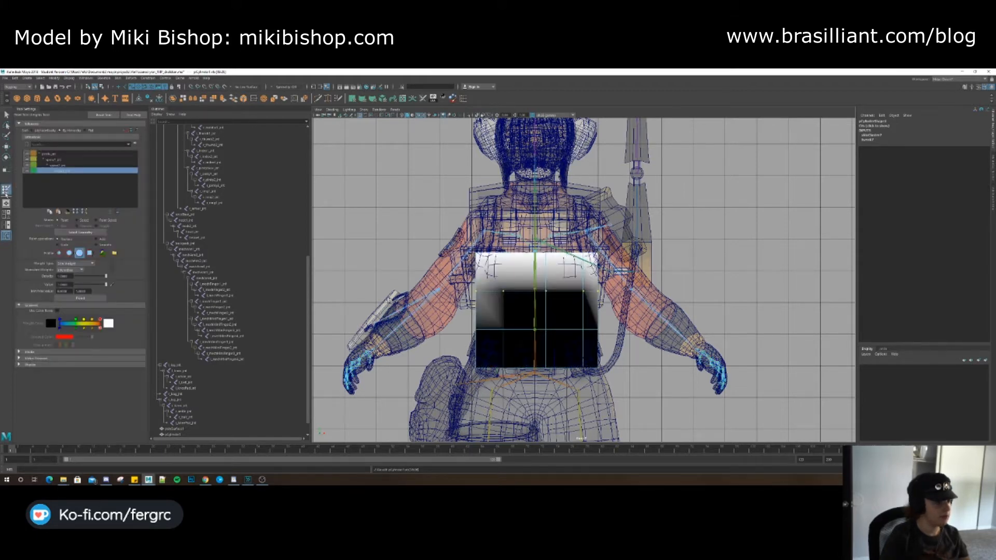
{"action": "left_click", "coordinate": [59, 165]}
{"action": "left_click", "coordinate": [84, 299]}
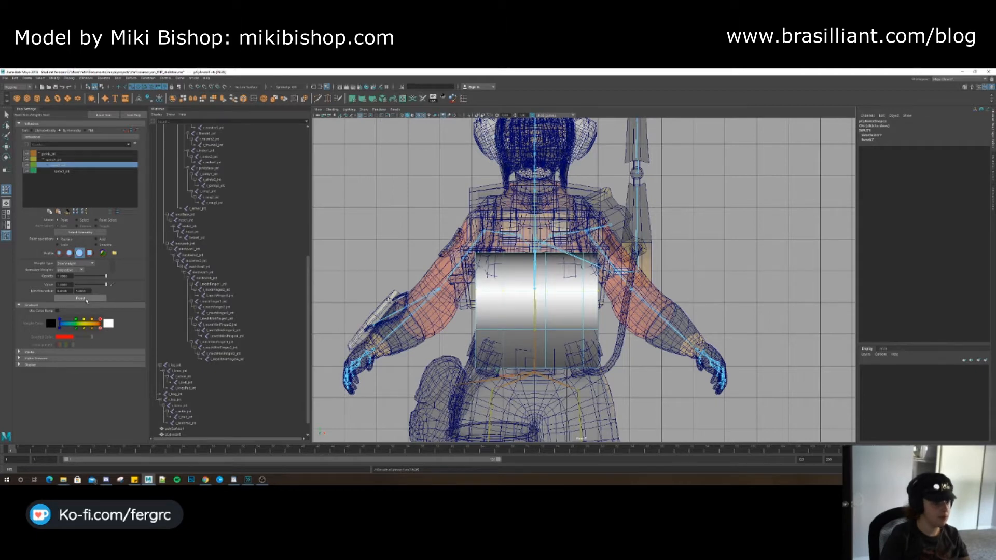
{"action": "key", "text": "Down"}
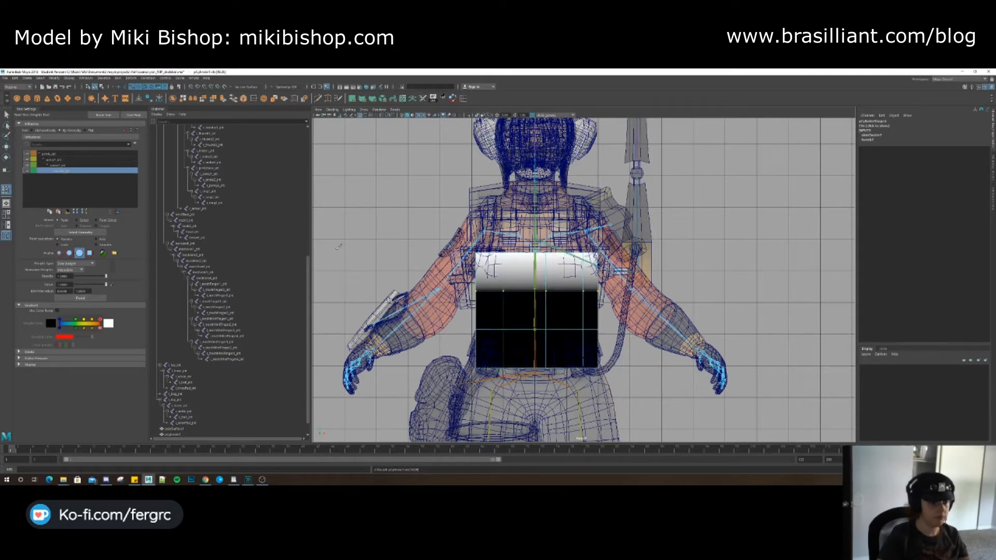
Select the cylinder's third ring of vertices and flood it with full weight to the lowest spine joint.
{"action": "key", "text": "q"}
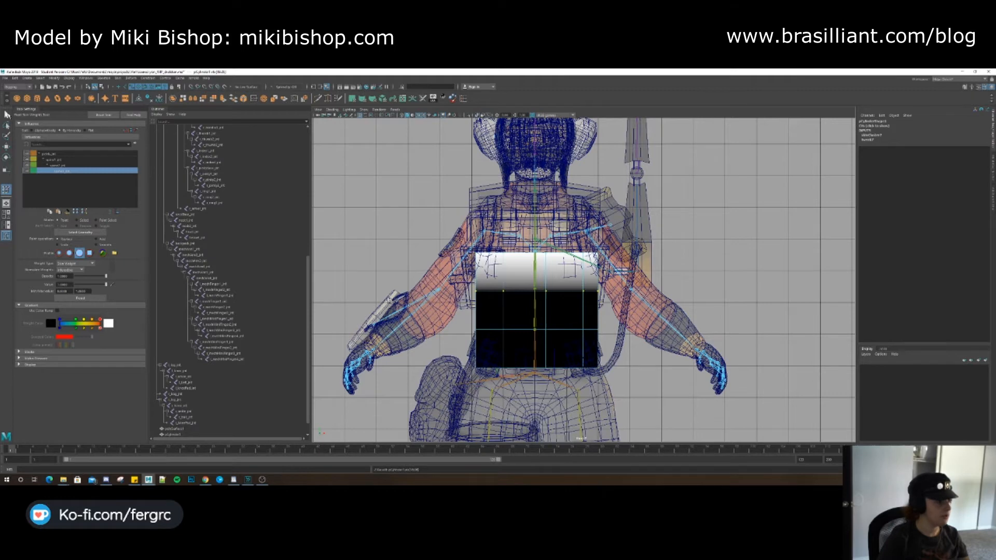
{"action": "right_click", "coordinate": [469, 311]}
{"action": "left_click", "coordinate": [468, 313]}
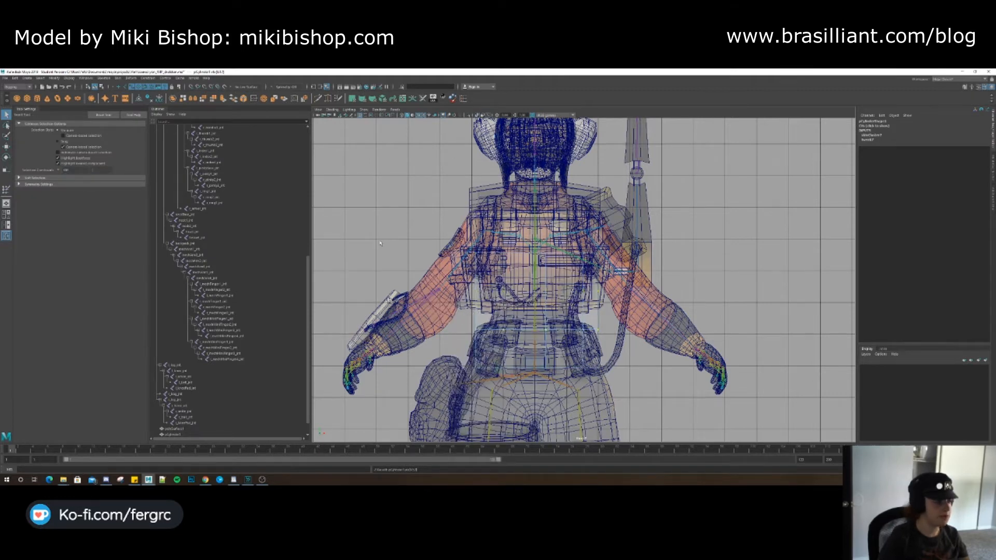
{"action": "key", "text": "y"}
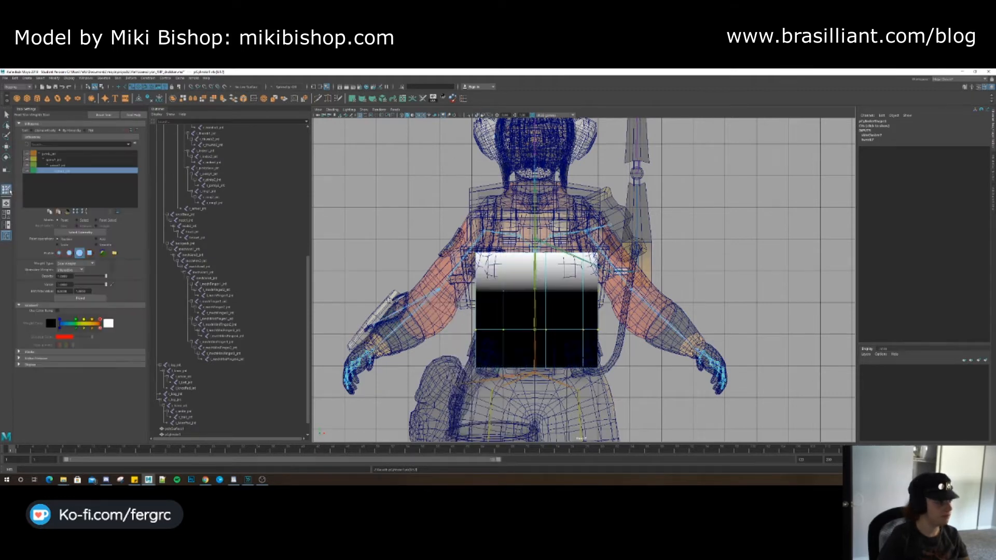
{"action": "left_click", "coordinate": [60, 161]}
{"action": "left_click", "coordinate": [80, 298]}
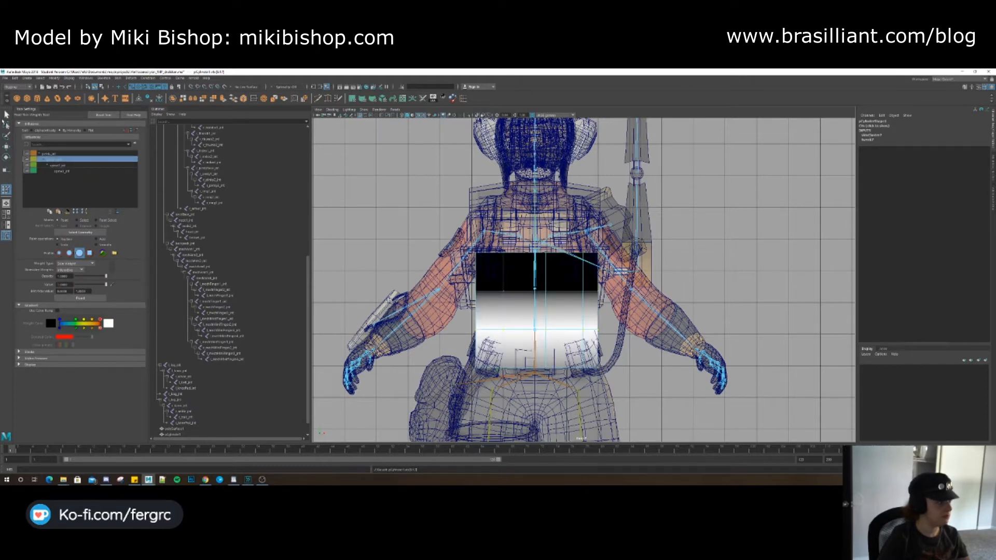
Flood the cylinder's bottom ring with full weight to the pelvis joint, and check the spine influences.
{"action": "left_click", "coordinate": [6, 114]}
{"action": "mouse_move", "coordinate": [488, 314]}
{"action": "right_mouse_down"}
{"action": "mouse_move", "coordinate": [453, 305]}
{"action": "mouse_move", "coordinate": [447, 313]}
{"action": "right_mouse_up"}
{"action": "key", "text": "q"}
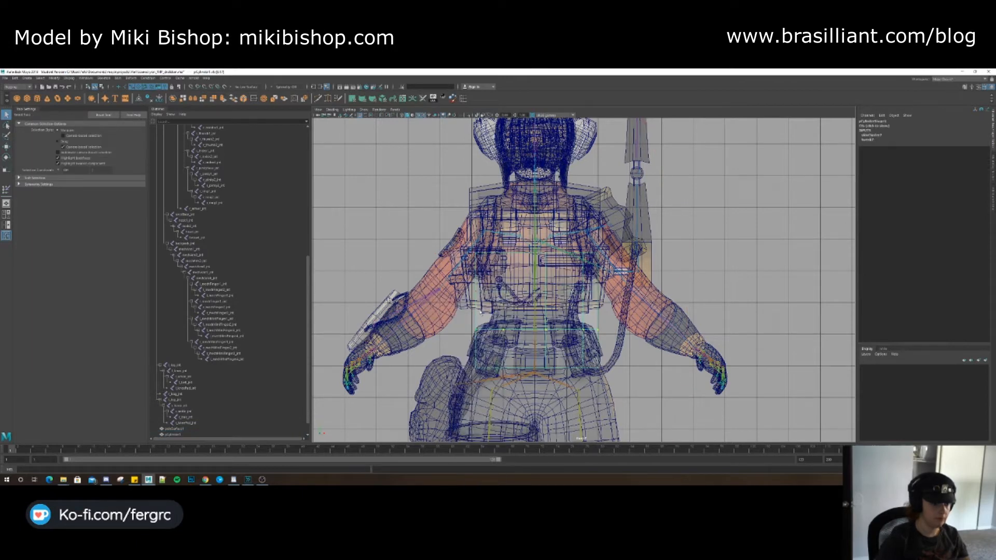
{"action": "left_click", "coordinate": [7, 190]}
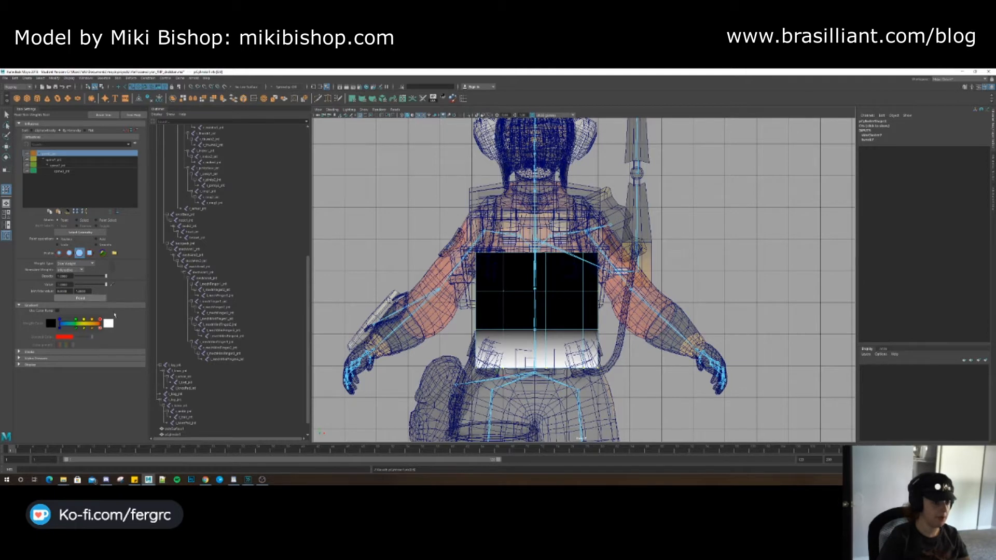
{"action": "left_click", "coordinate": [61, 165]}
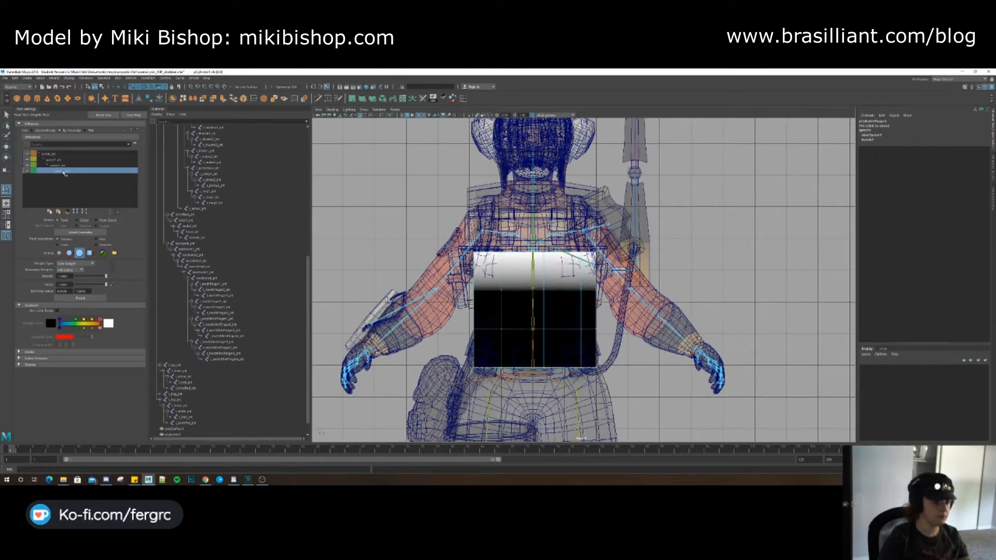
Select the character's body mesh, show the view shaded, and switch the mesh to vertex selection.
{"action": "key", "text": "q"}
{"action": "left_click", "coordinate": [512, 212]}
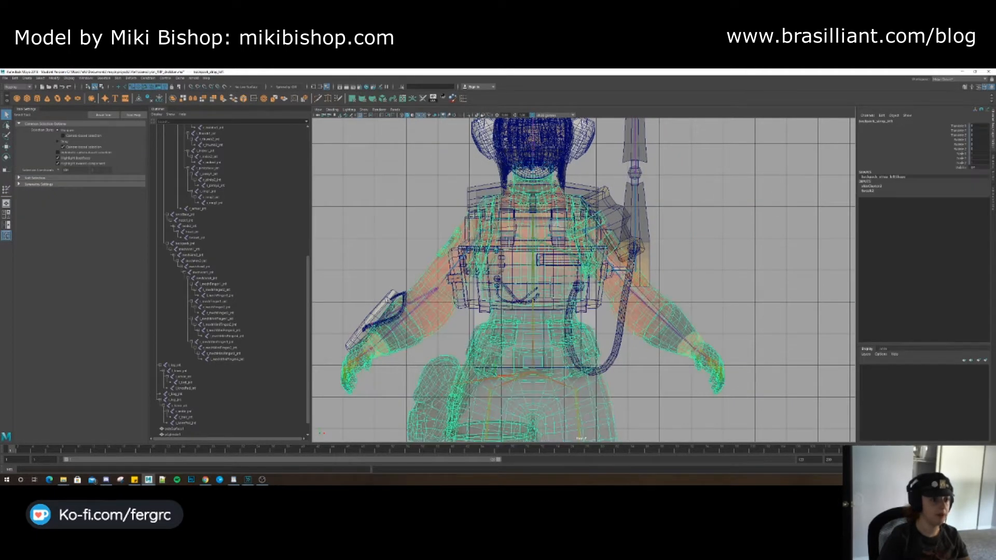
{"action": "left_click", "coordinate": [477, 115]}
{"action": "middle_click_drag", "start_coordinate": [547, 288], "coordinate": [529, 236], "text": "alt"}
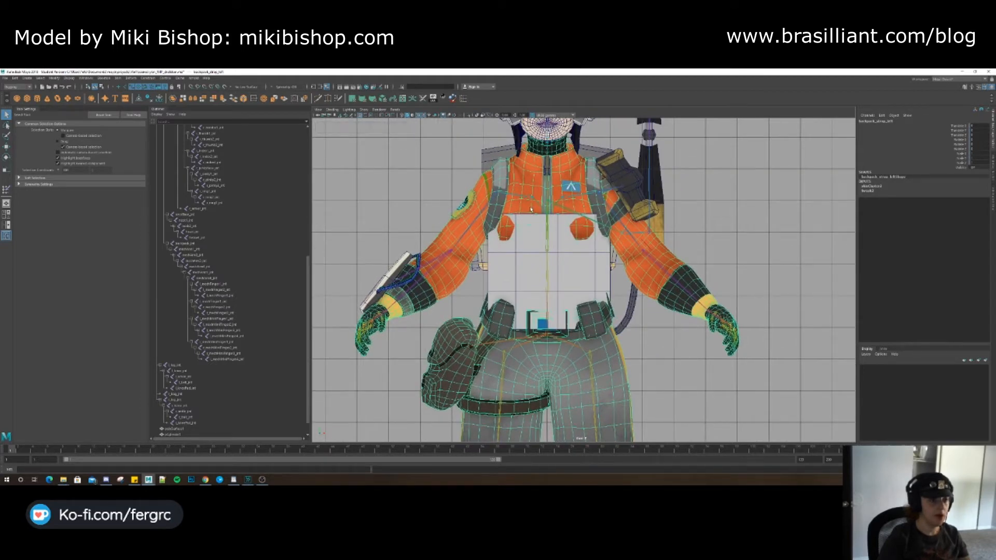
{"action": "right_click_drag", "start_coordinate": [530, 210], "coordinate": [506, 211]}
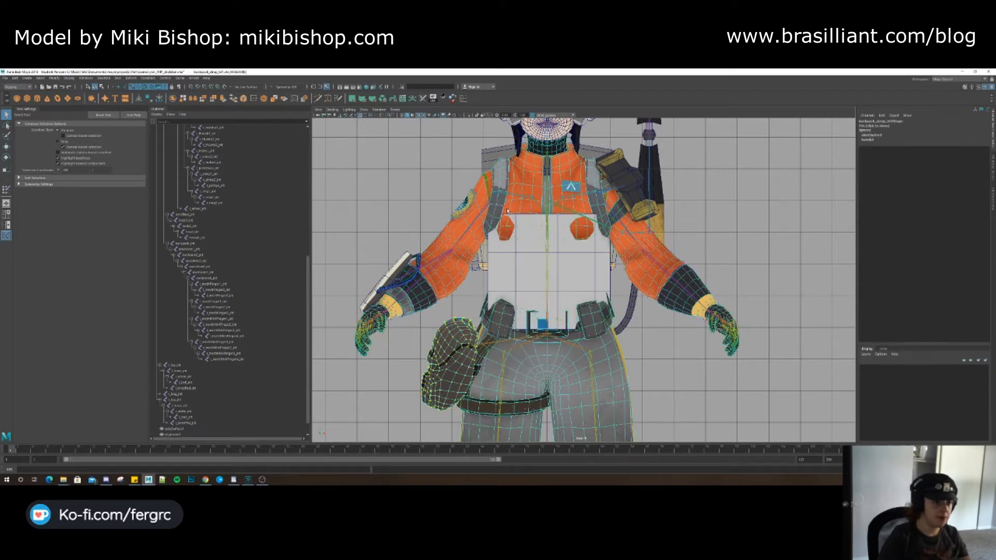
Select vertices on the body's torso and grow the selection repeatedly until it covers the chest, waist and hips.
{"action": "left_click", "coordinate": [477, 115]}
{"action": "scroll", "coordinate": [550, 275], "scroll_direction": "up", "scroll_amount": 3}
{"action": "left_click", "coordinate": [553, 283]}
{"action": "key", "text": "shift+period"}
{"action": "key", "text": "shift+period"}
{"action": "key", "text": "shift+period"}
{"action": "key", "text": "shift+period"}
{"action": "key", "text": "shift+period"}
{"action": "key", "text": "shift+period"}
{"action": "key", "text": "shift+period"}
{"action": "key", "text": "shift+period"}
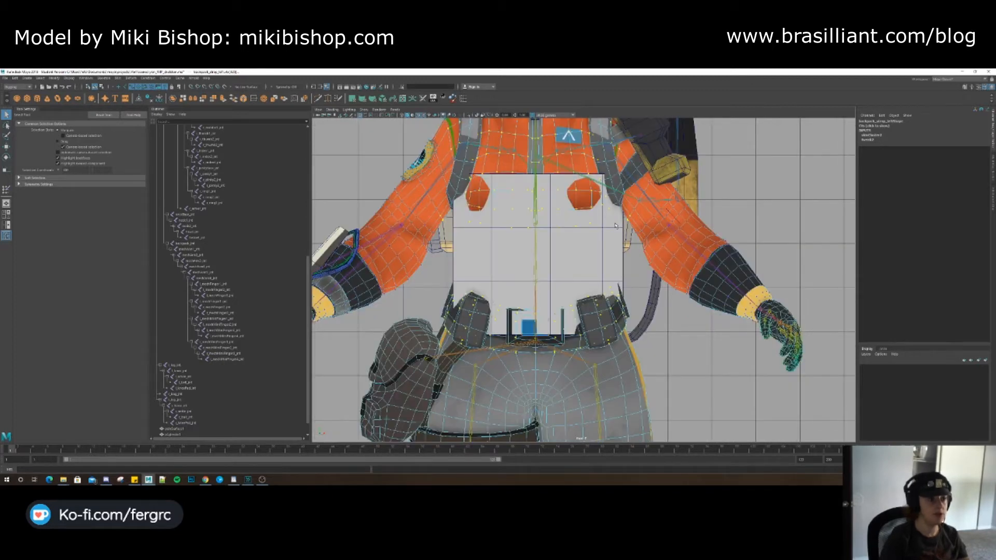
Deselect the stray shoulder and arm vertices on both sides of the torso selection.
{"action": "key", "text": "shift+m"}
{"action": "right_click_drag", "start_coordinate": [615, 225], "coordinate": [585, 203], "text": "alt"}
{"action": "left_click_drag", "start_coordinate": [513, 188], "coordinate": [612, 220], "text": "ctrl"}
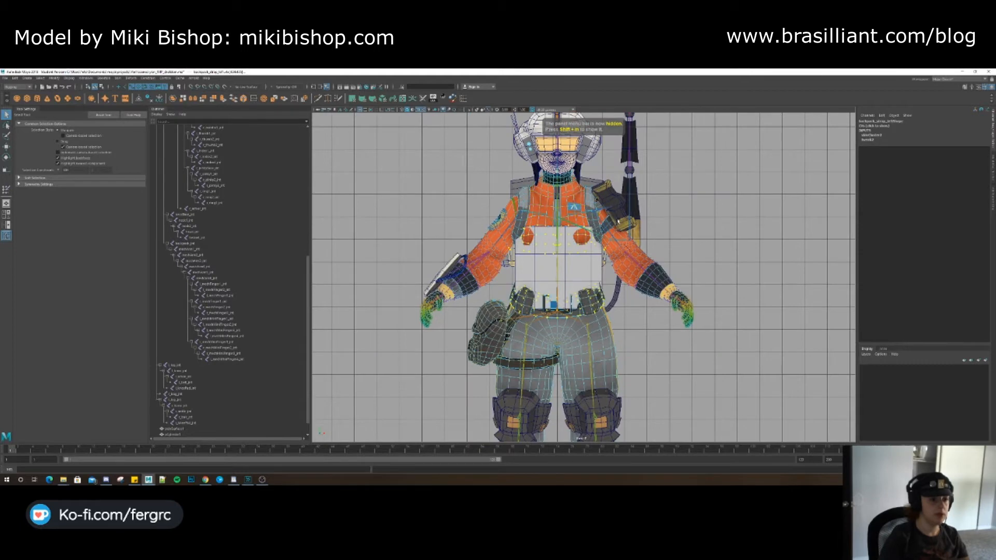
{"action": "left_click_drag", "start_coordinate": [491, 231], "coordinate": [512, 261], "text": "ctrl"}
{"action": "left_click_drag", "start_coordinate": [603, 258], "coordinate": [601, 260], "text": "ctrl"}
{"action": "mouse_move", "coordinate": [614, 277]}
{"action": "middle_mouse_down", "text": "alt"}
{"action": "mouse_move", "coordinate": [611, 256]}
{"action": "mouse_move", "coordinate": [605, 293]}
{"action": "middle_mouse_up", "text": "alt"}
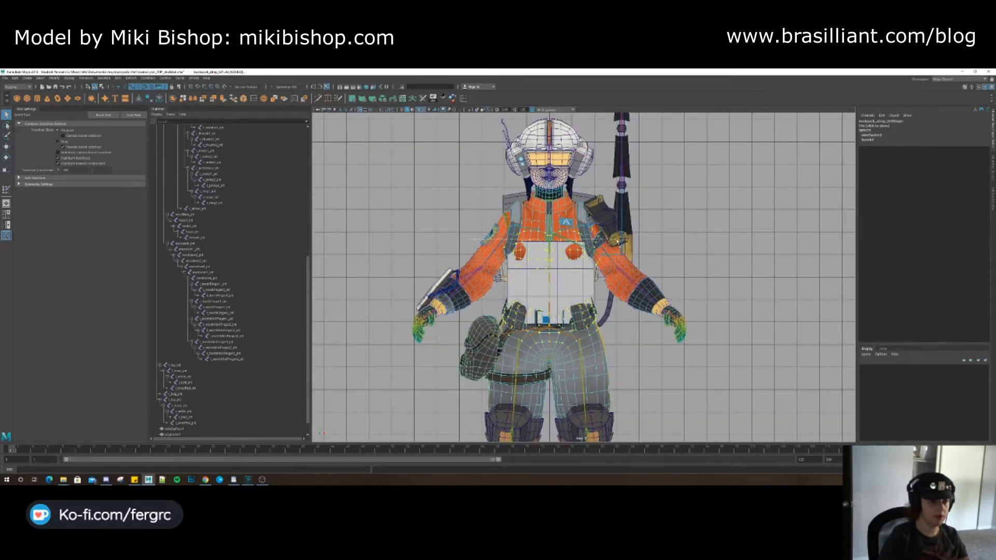
{"action": "left_click_drag", "start_coordinate": [593, 272], "coordinate": [592, 272], "text": "ctrl"}
{"action": "left_click_drag", "start_coordinate": [478, 232], "coordinate": [510, 262], "text": "ctrl"}
{"action": "middle_click_drag", "start_coordinate": [548, 247], "coordinate": [530, 262], "text": "alt"}
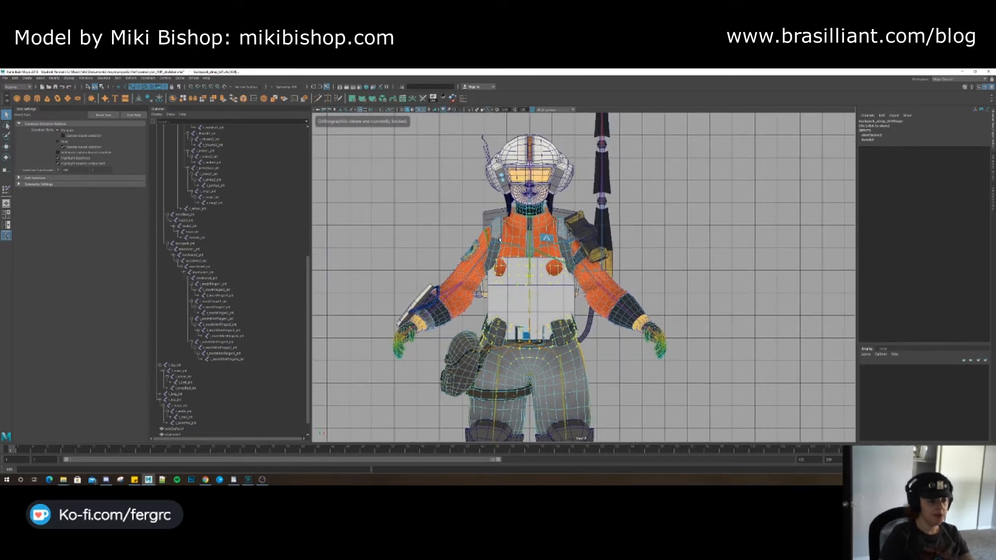
Select the torso cylinder as the weight source, with the body's torso vertices added as the target.
{"action": "right_click_drag", "start_coordinate": [510, 234], "coordinate": [473, 303]}
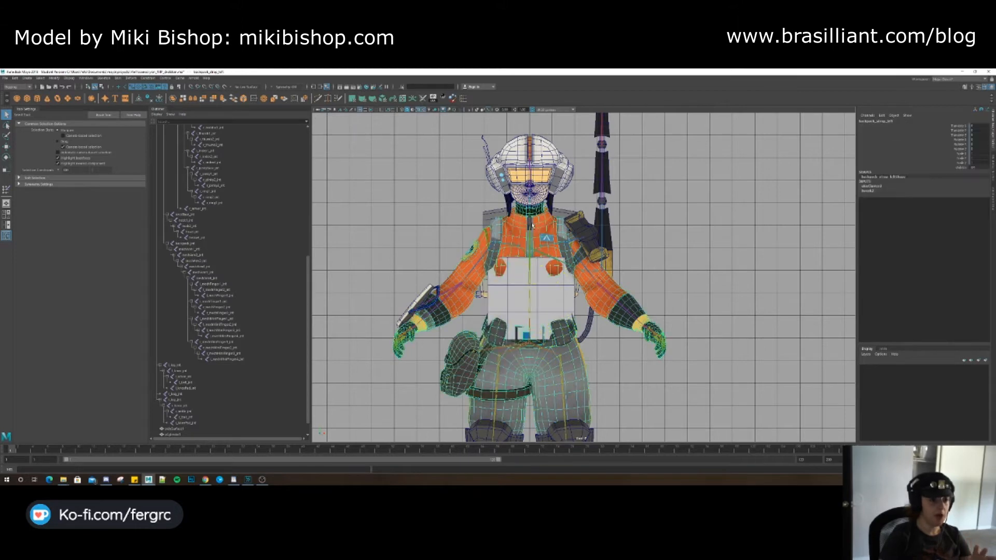
{"action": "left_click", "coordinate": [503, 300]}
{"action": "left_click", "coordinate": [492, 281]}
{"action": "left_click", "coordinate": [499, 295]}
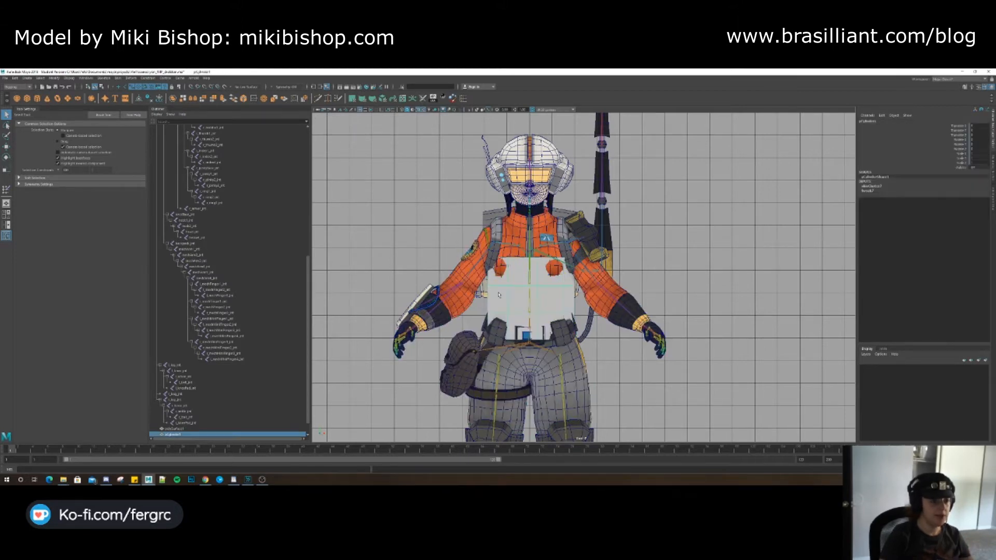
{"action": "right_click", "coordinate": [511, 236]}
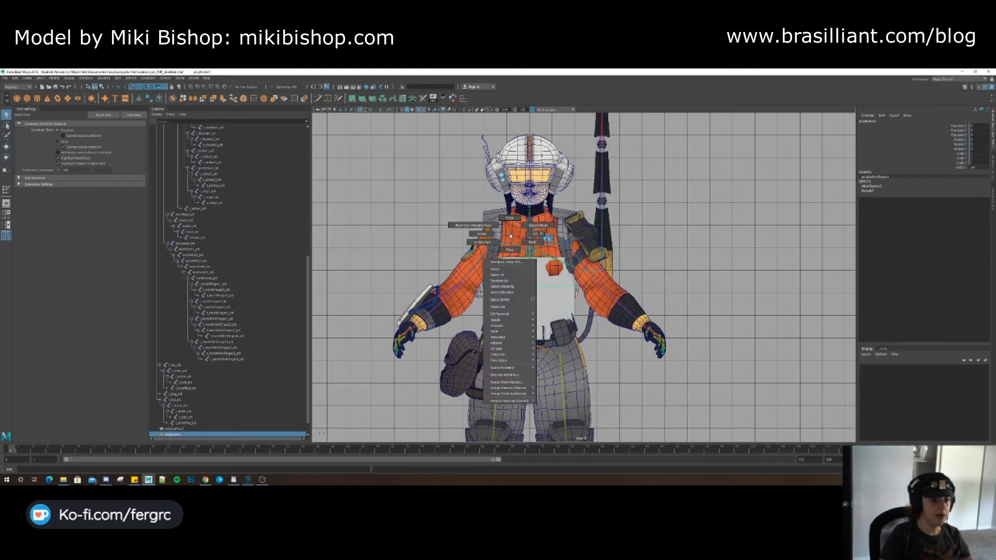
{"action": "left_click", "coordinate": [481, 234]}
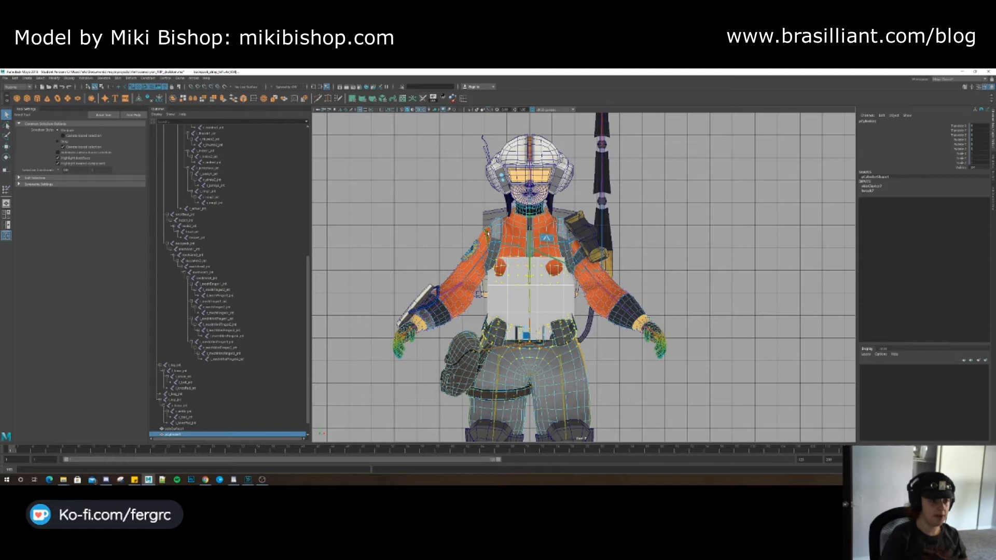
Copy the cylinder's skin weights to the torso vertices, using closest point on surface and closest joint association.
{"action": "left_click", "coordinate": [118, 78]}
{"action": "left_click", "coordinate": [192, 132]}
{"action": "left_click", "coordinate": [662, 357]}
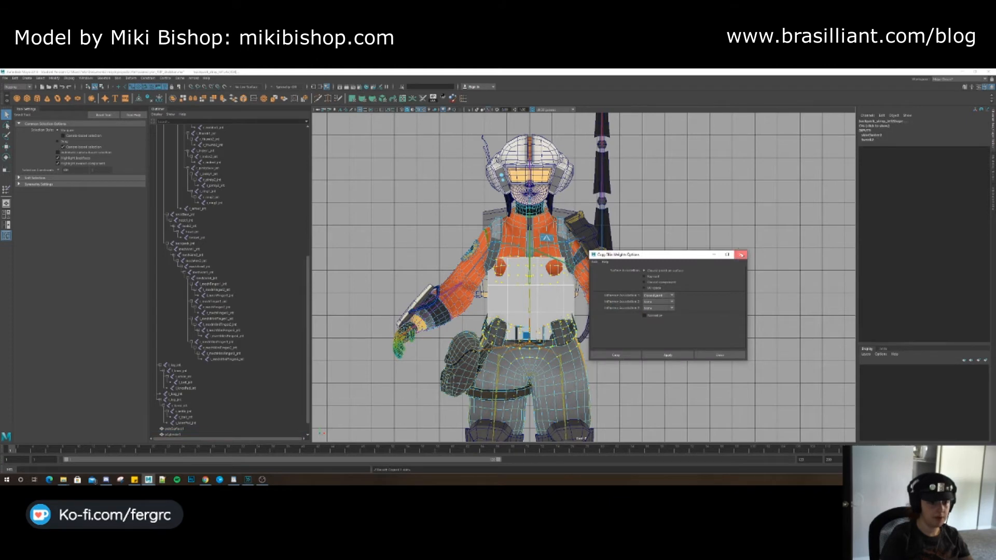
{"action": "left_click", "coordinate": [740, 255]}
Examine the body mesh's copied spine and pelvis influences with the Paint Skin Weights tool.
{"action": "right_click_drag", "start_coordinate": [505, 257], "coordinate": [532, 242]}
{"action": "left_click", "coordinate": [6, 189]}
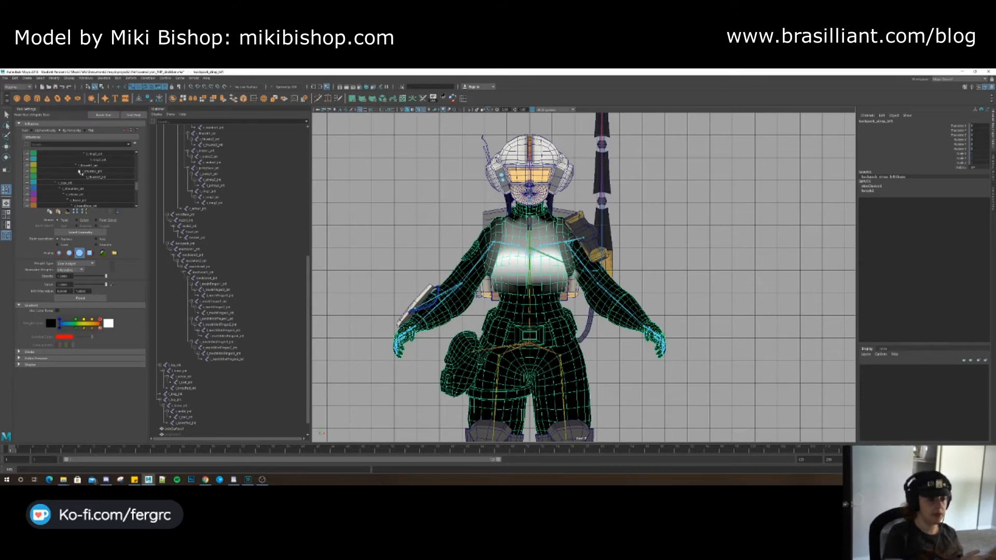
{"action": "scroll", "coordinate": [78, 176], "scroll_direction": "up", "scroll_amount": 3}
{"action": "scroll", "coordinate": [79, 187], "scroll_direction": "up", "scroll_amount": 5}
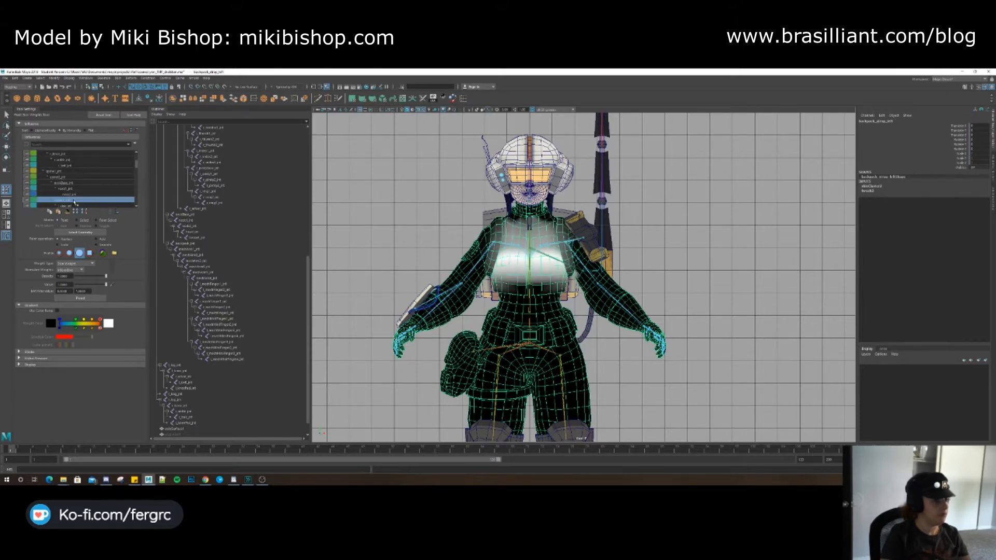
{"action": "left_click", "coordinate": [66, 171]}
{"action": "scroll", "coordinate": [66, 174], "scroll_direction": "down", "scroll_amount": 1}
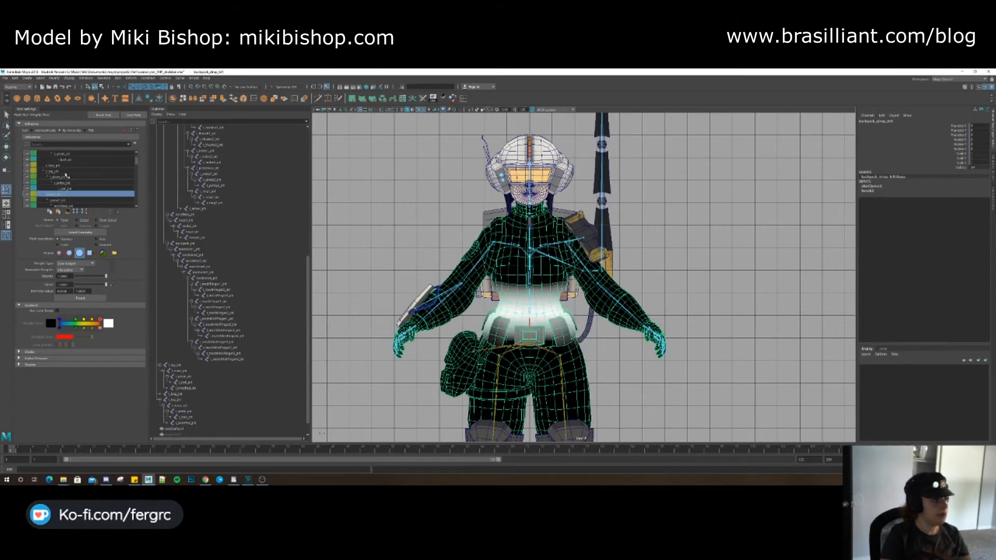
{"action": "left_click", "coordinate": [64, 172]}
{"action": "scroll", "coordinate": [64, 174], "scroll_direction": "up", "scroll_amount": 3}
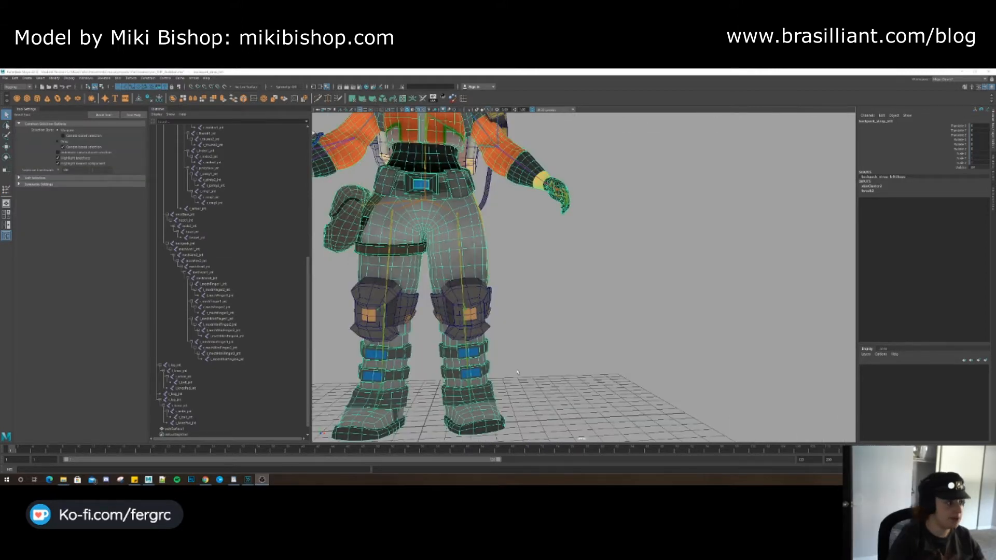
Pull the character's left leg joint outward in the perspective view to test the body mesh's deformation.
{"action": "left_click_drag", "start_coordinate": [510, 354], "coordinate": [361, 258], "text": "alt"}
{"action": "left_click_drag", "start_coordinate": [493, 250], "coordinate": [529, 260], "text": "alt"}
{"action": "left_click", "coordinate": [521, 278]}
{"action": "key", "text": "w"}
{"action": "left_click_drag", "start_coordinate": [527, 200], "coordinate": [547, 313]}
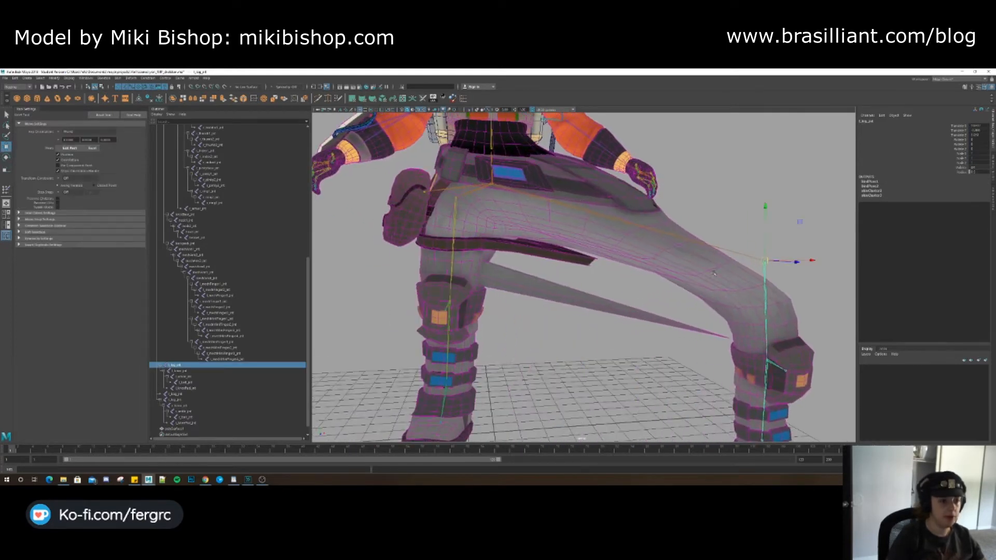
Hammer the skin weights of the body mesh's stray vertex at the tip of the spike between the legs.
{"action": "middle_click_drag", "start_coordinate": [607, 322], "coordinate": [557, 326], "text": "alt"}
{"action": "key", "text": "q"}
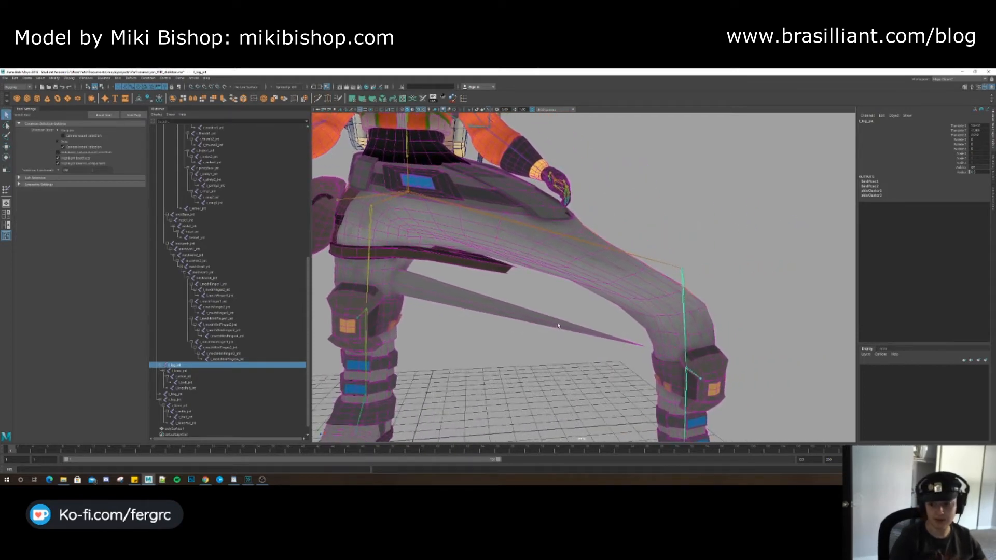
{"action": "left_click", "coordinate": [559, 326]}
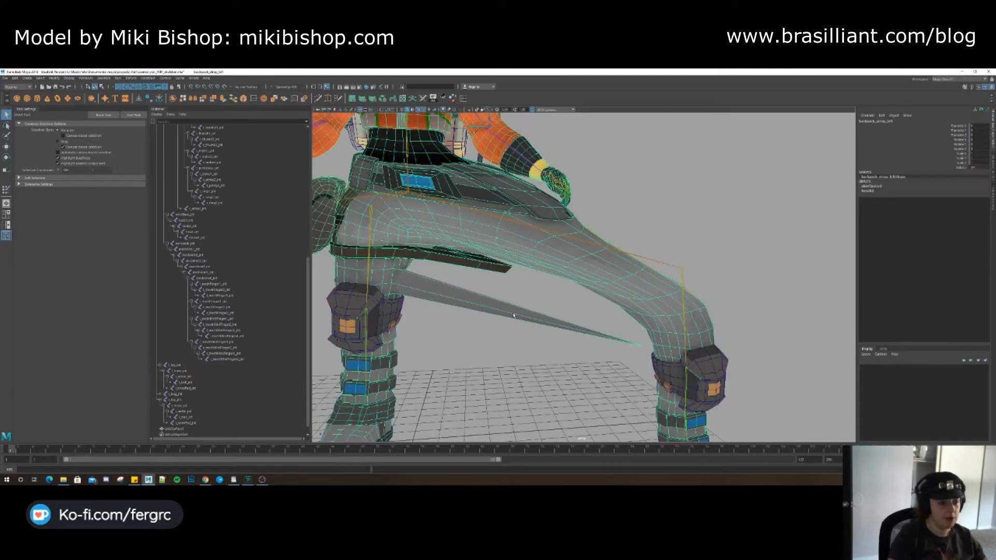
{"action": "right_click", "coordinate": [510, 310]}
{"action": "right_click_drag", "start_coordinate": [509, 311], "coordinate": [480, 310]}
{"action": "left_click_drag", "start_coordinate": [646, 356], "coordinate": [647, 357]}
{"action": "left_click", "coordinate": [118, 79]}
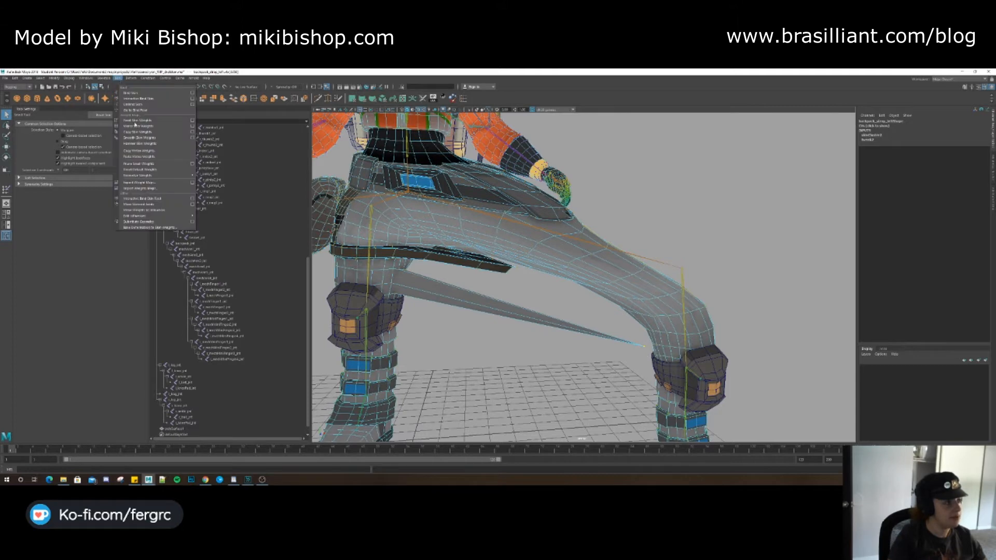
{"action": "left_click", "coordinate": [136, 144]}
{"action": "middle_click_drag", "start_coordinate": [380, 285], "coordinate": [394, 264], "text": "alt"}
{"action": "left_click_drag", "start_coordinate": [394, 263], "coordinate": [395, 262], "text": "alt"}
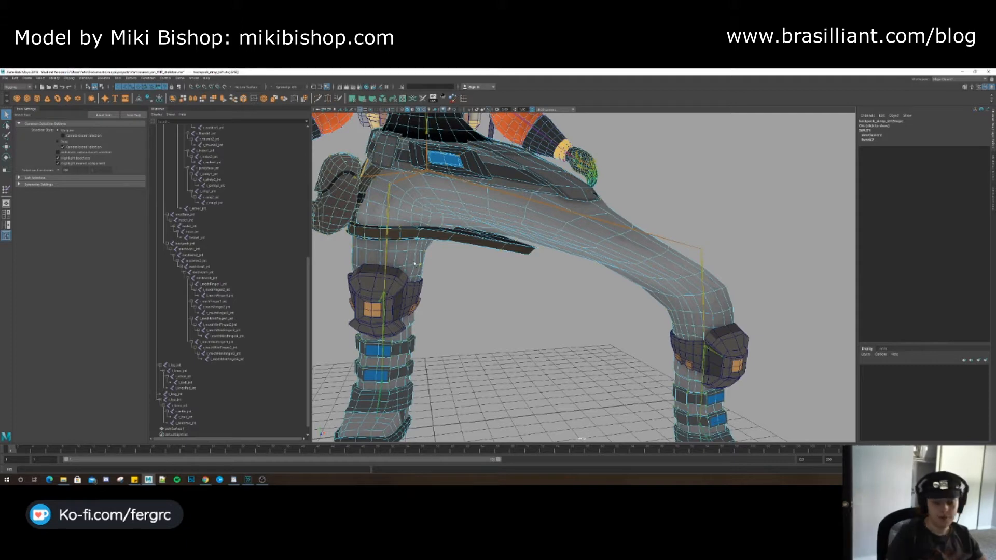
Return the body mesh to object mode and examine its left leg influences with the Paint Skin Weights tool.
{"action": "right_click_drag", "start_coordinate": [414, 263], "coordinate": [430, 259]}
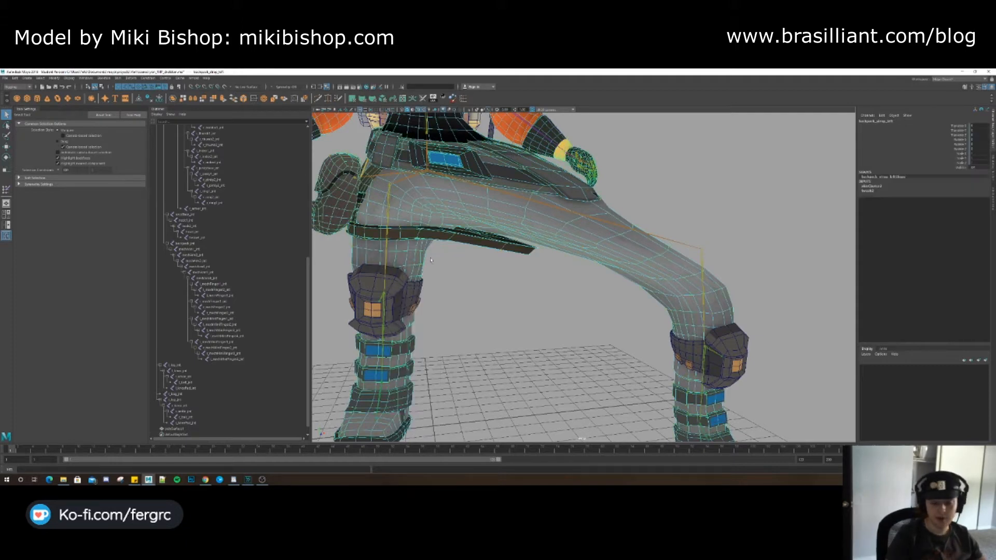
{"action": "left_click", "coordinate": [6, 190]}
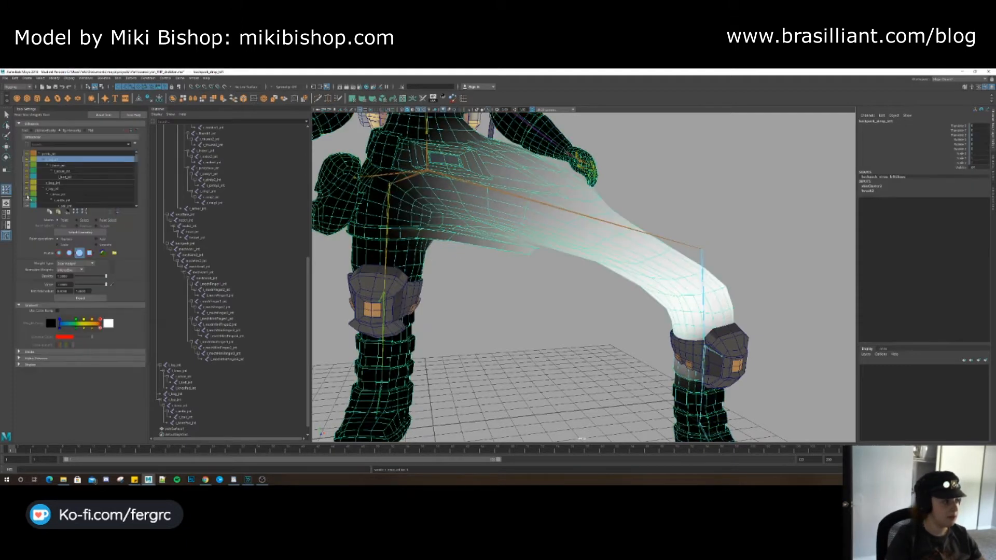
{"action": "left_click", "coordinate": [27, 170]}
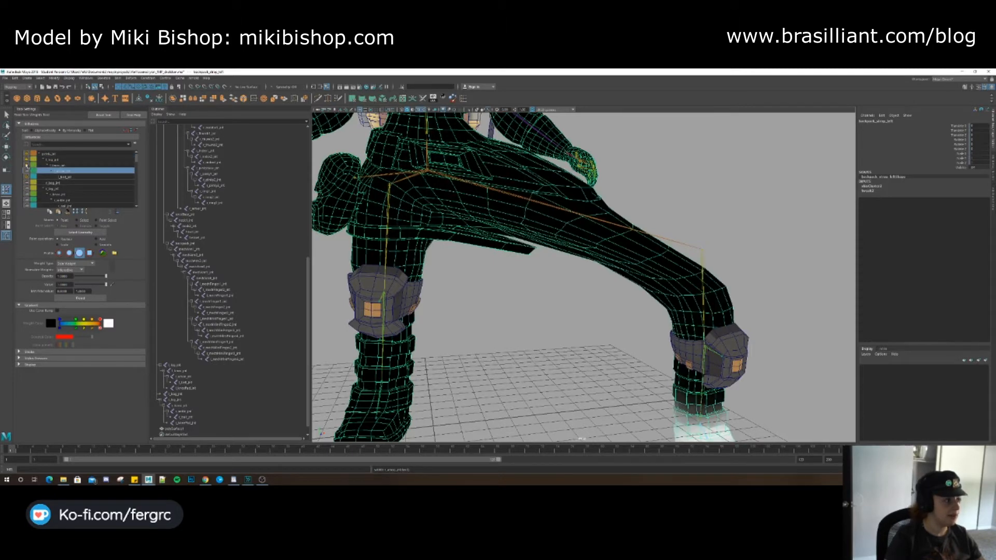
{"action": "key", "text": "e"}
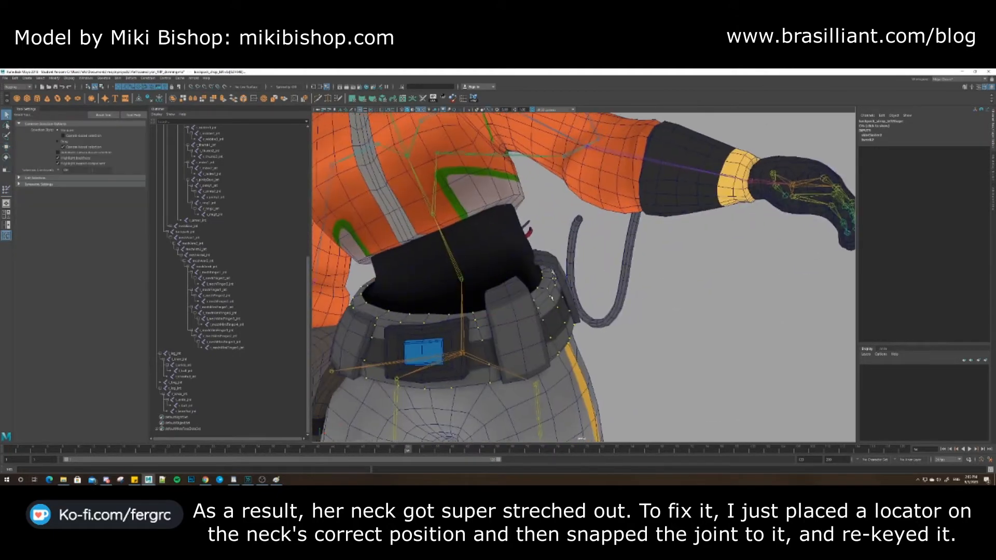
Copy the vertex weights from the selected vertices around the body mesh's belt.
{"action": "left_click", "coordinate": [119, 79]}
{"action": "left_click", "coordinate": [137, 150]}
{"action": "left_click_drag", "start_coordinate": [415, 291], "coordinate": [747, 301], "text": "alt"}
{"action": "double_click", "coordinate": [510, 312]}
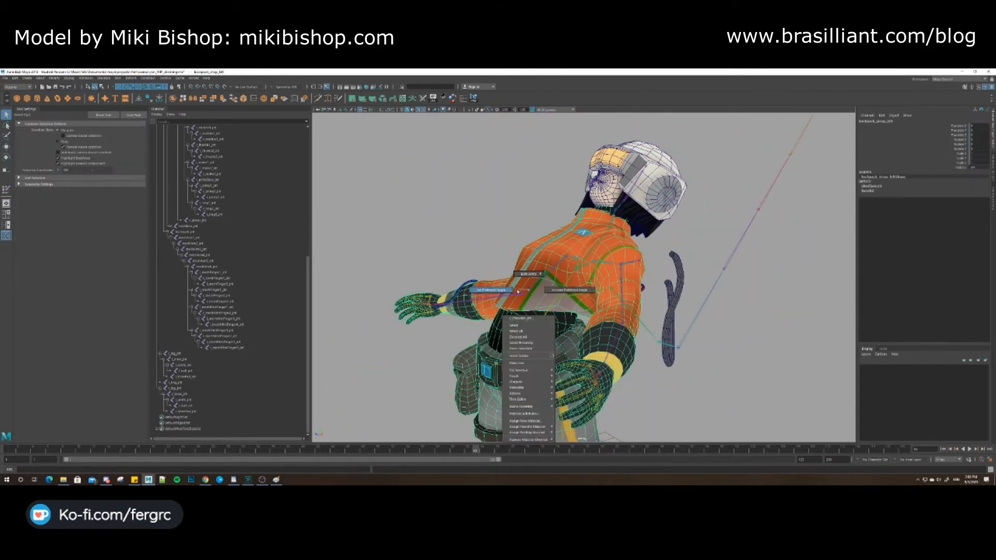
Start the Paint Skin Weights tool on the body mesh in Paint mode.
{"action": "left_click", "coordinate": [473, 98]}
{"action": "left_click", "coordinate": [55, 218]}
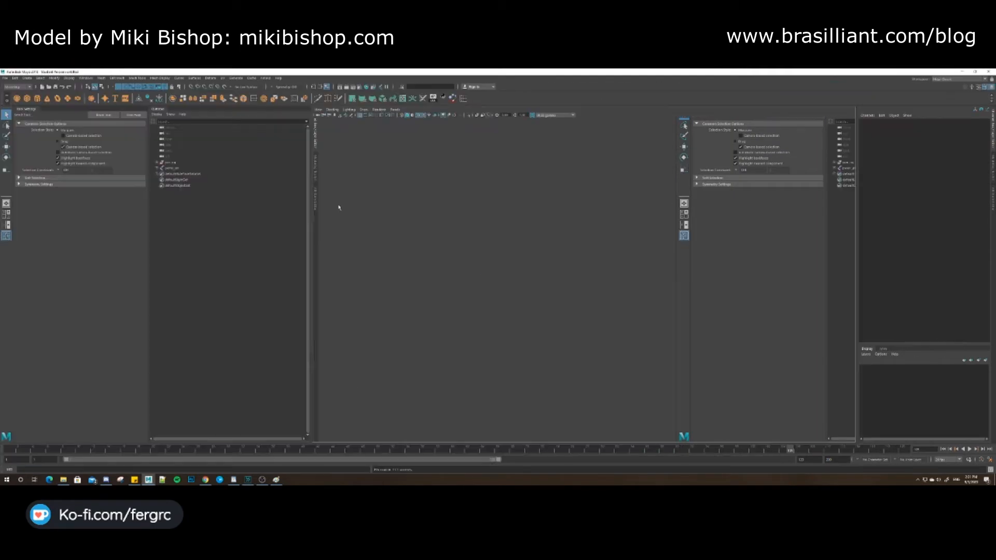
Select the body mesh in object mode and open the Paint Skin Weights tool for it.
{"action": "left_click", "coordinate": [607, 254]}
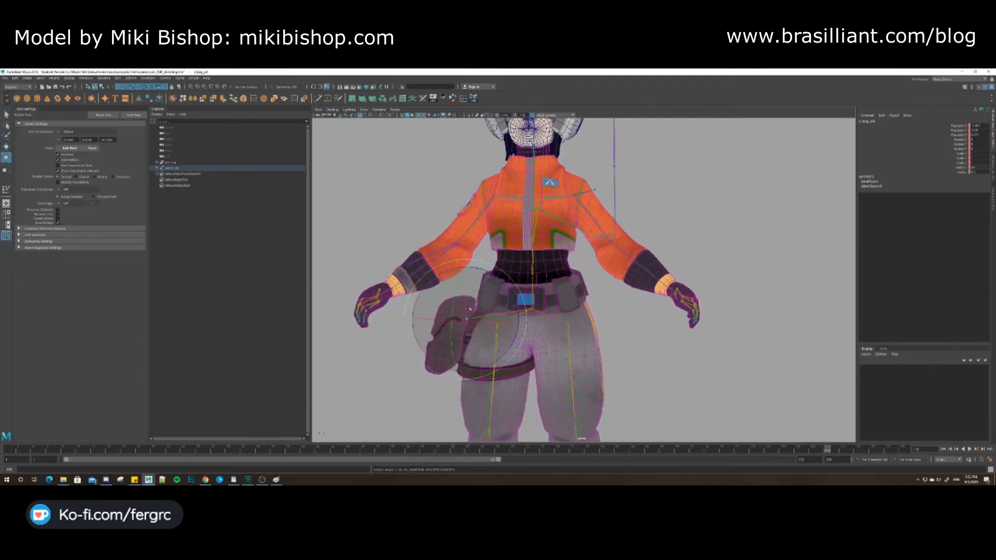
{"action": "left_click", "coordinate": [549, 300]}
{"action": "left_click_drag", "start_coordinate": [622, 280], "coordinate": [648, 280], "text": "alt"}
{"action": "right_click_drag", "start_coordinate": [563, 265], "coordinate": [591, 257]}
{"action": "left_click", "coordinate": [118, 78]}
{"action": "left_click", "coordinate": [138, 119]}
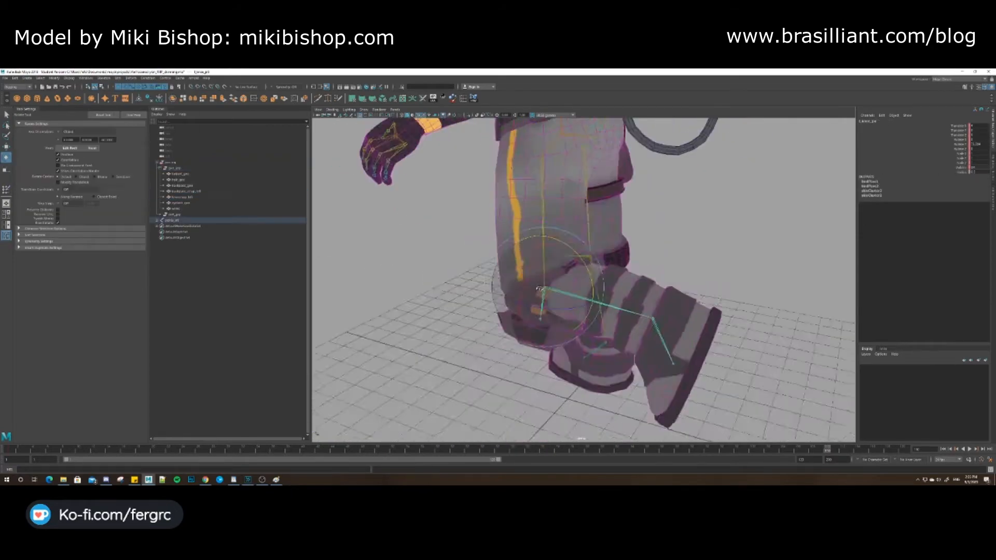
View the bent knee from the side and select the knee pad mesh.
{"action": "left_click_drag", "start_coordinate": [580, 297], "coordinate": [550, 301], "text": "alt"}
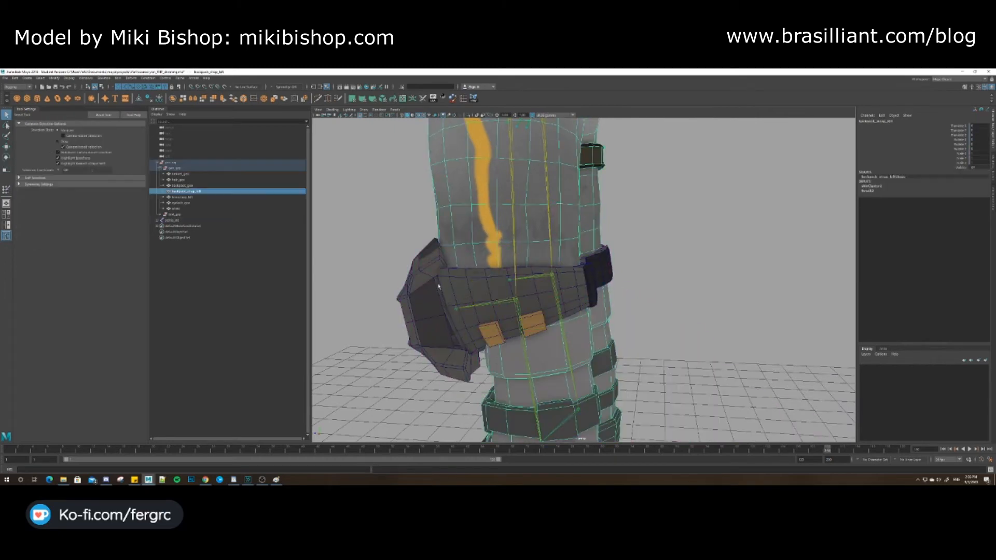
{"action": "left_click", "coordinate": [468, 280]}
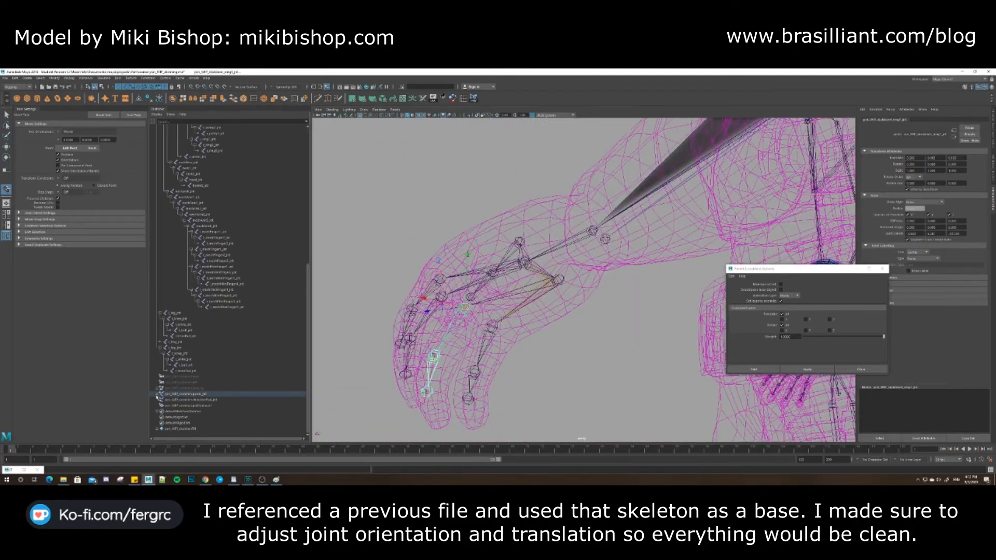
{"action": "left_click", "coordinate": [226, 330]}
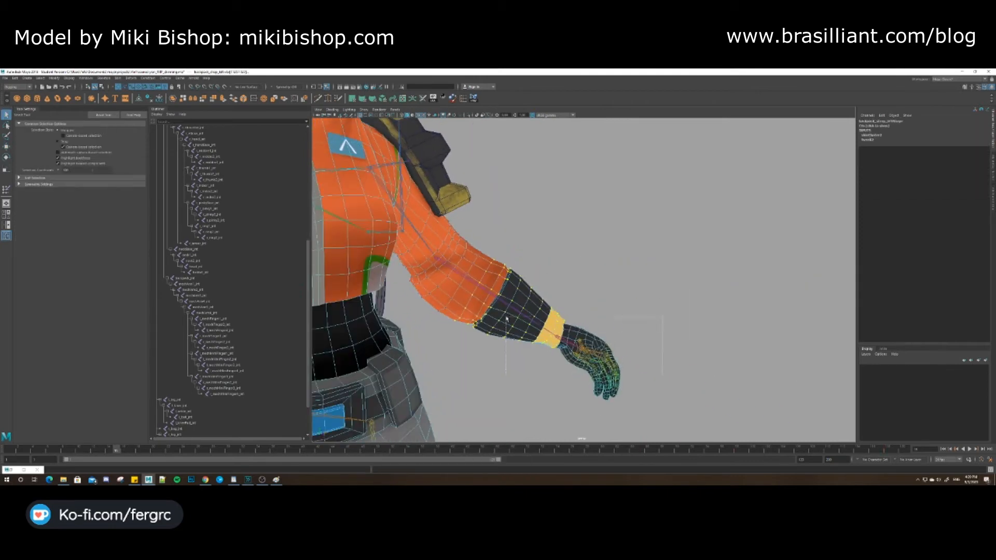
Try to open an editor window for the selected forearm vertices, and dismiss the error dialog.
{"action": "left_click", "coordinate": [86, 78]}
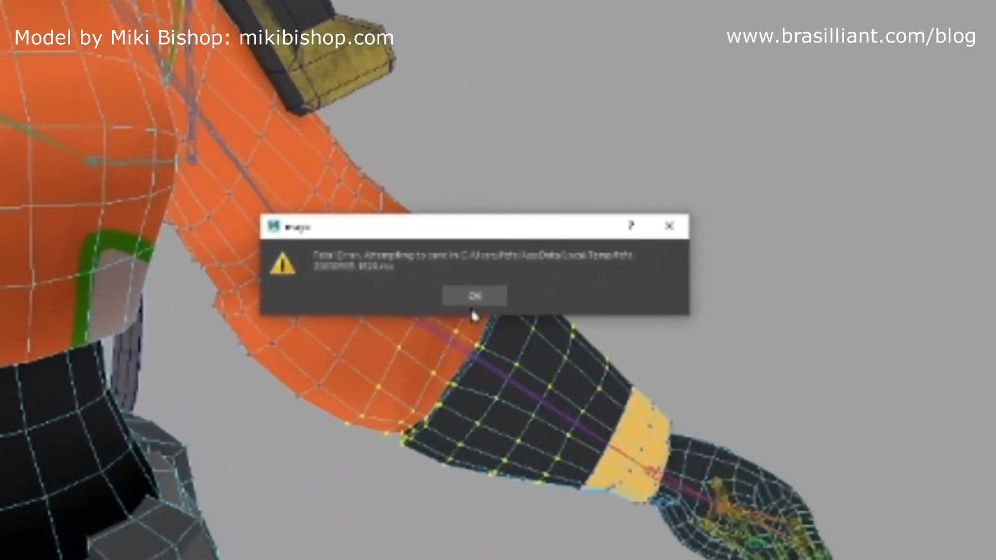
{"action": "left_click", "coordinate": [486, 287]}
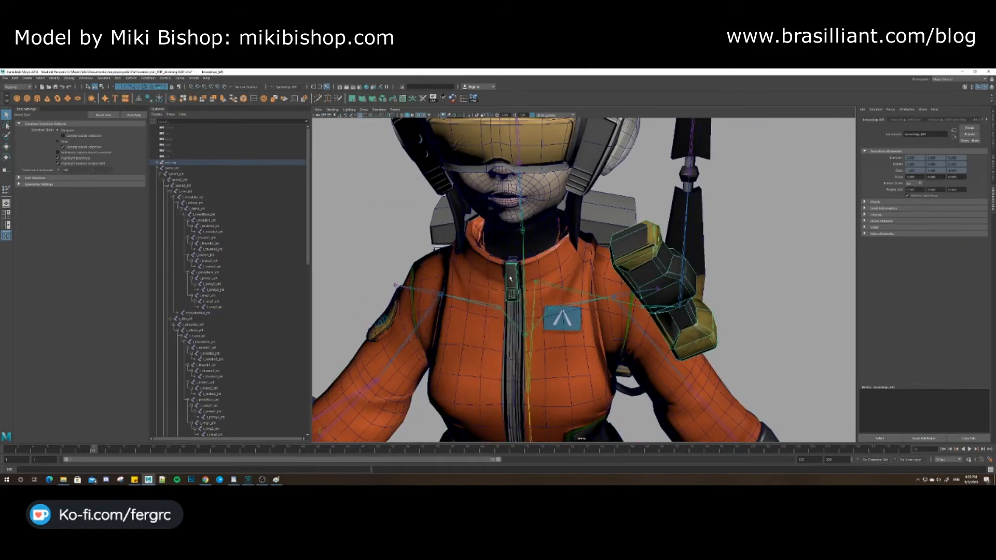
Bring up the skin influence editing commands for the selected character meshes.
{"action": "left_click", "coordinate": [118, 78]}
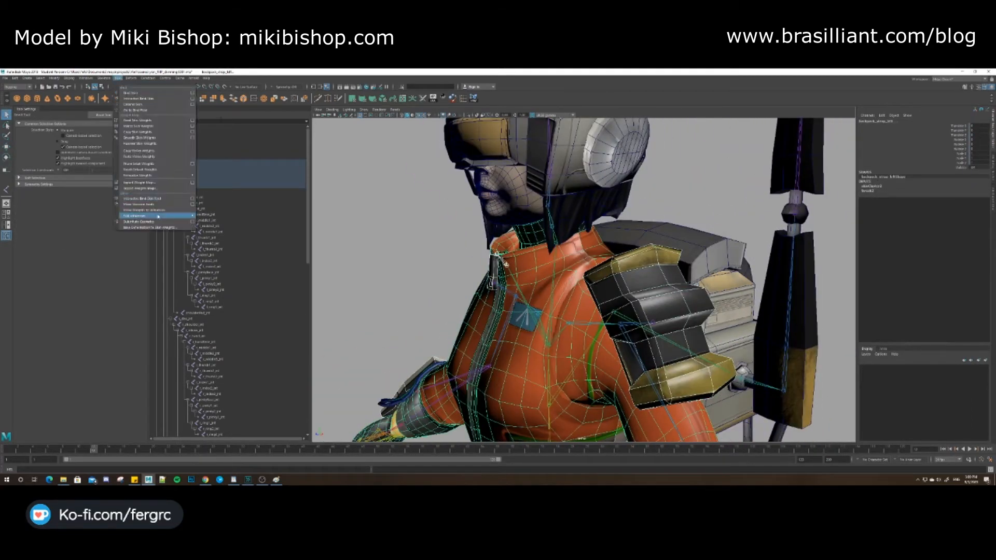
{"action": "key", "text": "w"}
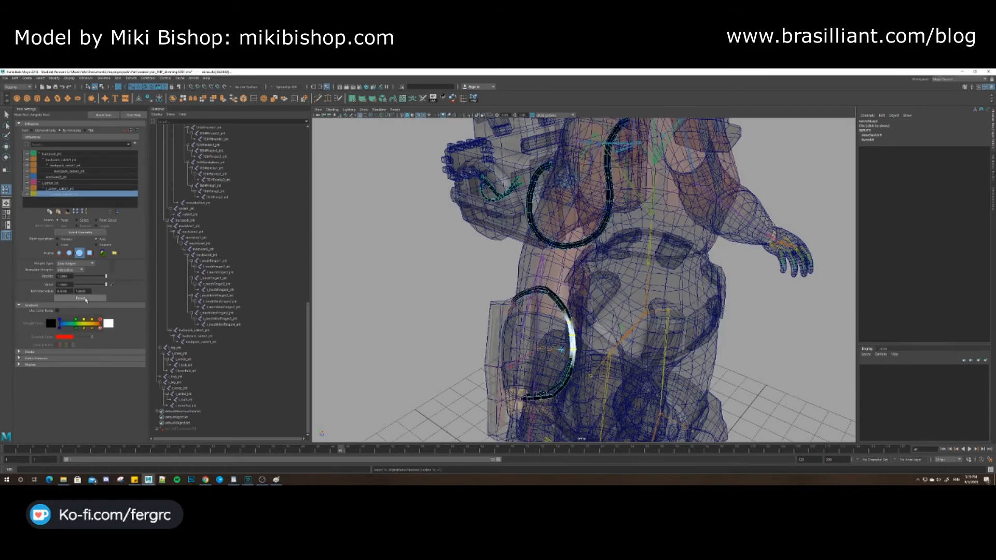
Flood the selected vertices of the lower cable with weight for the highlighted cable joint.
{"action": "left_click", "coordinate": [80, 299]}
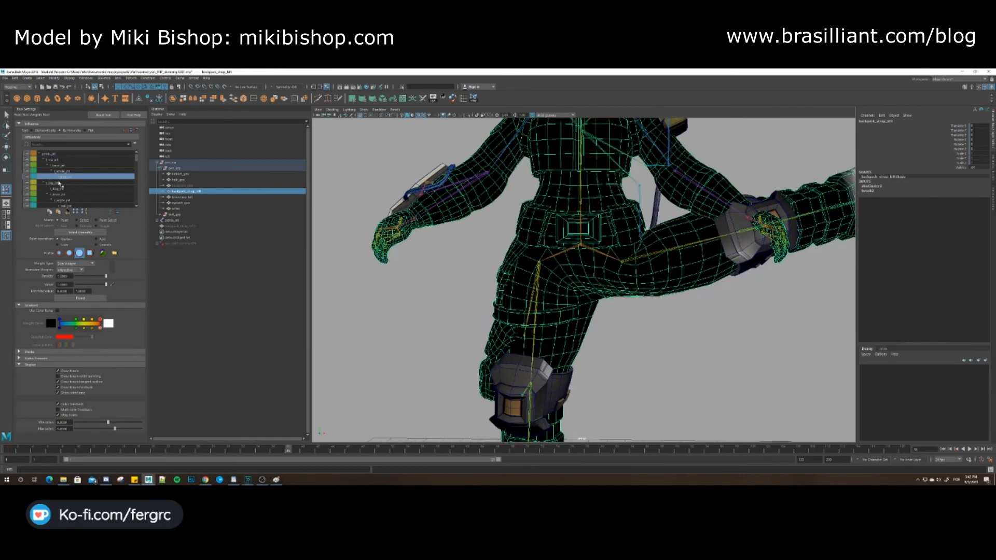
Examine the leg joint's painted influence on the body mesh around the thigh and hip from several angles.
{"action": "left_click", "coordinate": [78, 182]}
{"action": "mouse_move", "coordinate": [571, 291]}
{"action": "left_mouse_down", "text": "alt"}
{"action": "mouse_move", "coordinate": [507, 311]}
{"action": "mouse_move", "coordinate": [525, 334]}
{"action": "mouse_move", "coordinate": [695, 294]}
{"action": "left_mouse_up", "text": "alt"}
{"action": "key", "text": "q"}
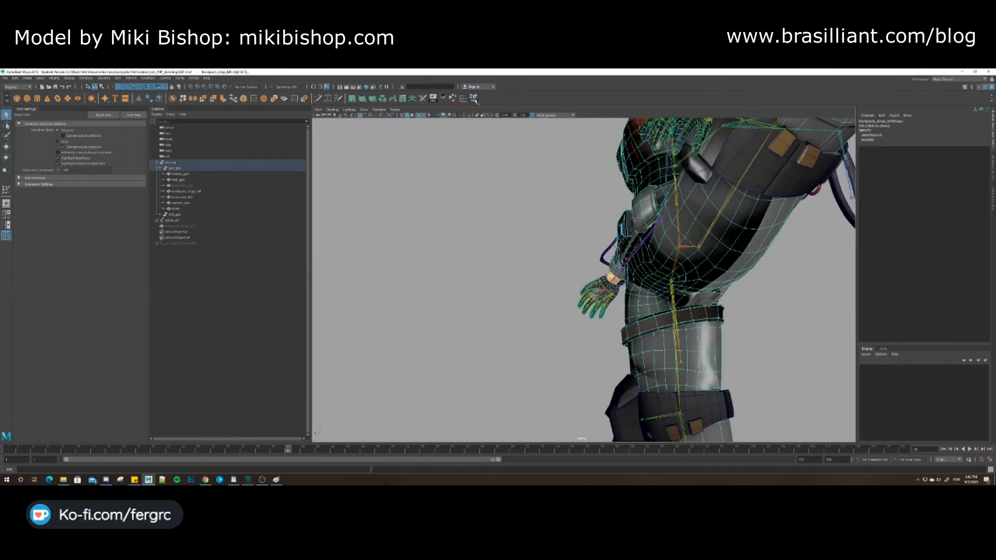
{"action": "left_click_drag", "start_coordinate": [654, 353], "coordinate": [703, 396], "text": "alt"}
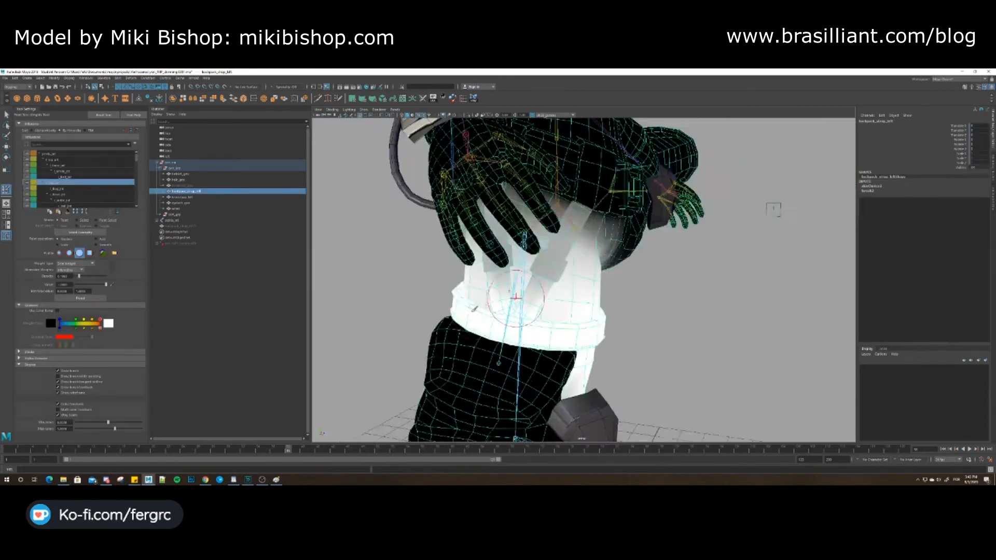
{"action": "left_click_drag", "start_coordinate": [773, 211], "coordinate": [569, 300], "text": "alt"}
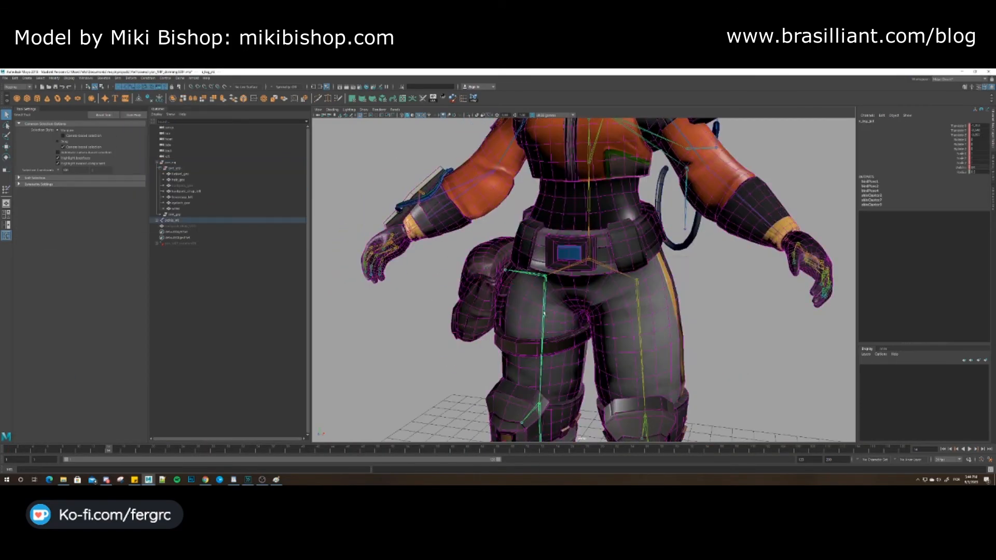
Check the thigh and hip deformation from the front and back at another frame of the test animation.
{"action": "key", "text": "w"}
{"action": "left_click_drag", "start_coordinate": [467, 311], "coordinate": [602, 313], "text": "alt"}
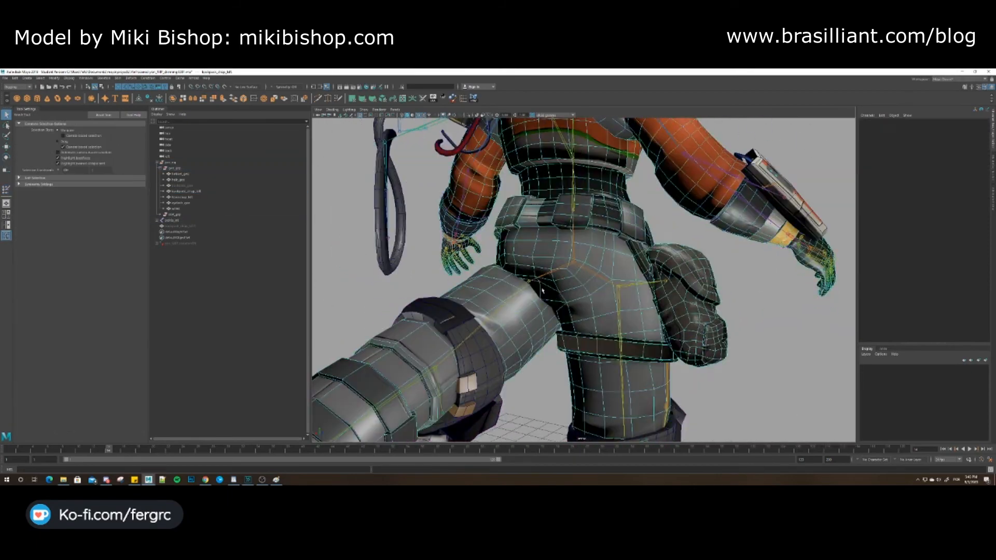
{"action": "left_click_drag", "start_coordinate": [542, 291], "coordinate": [598, 217], "text": "alt"}
{"action": "left_click", "coordinate": [407, 450]}
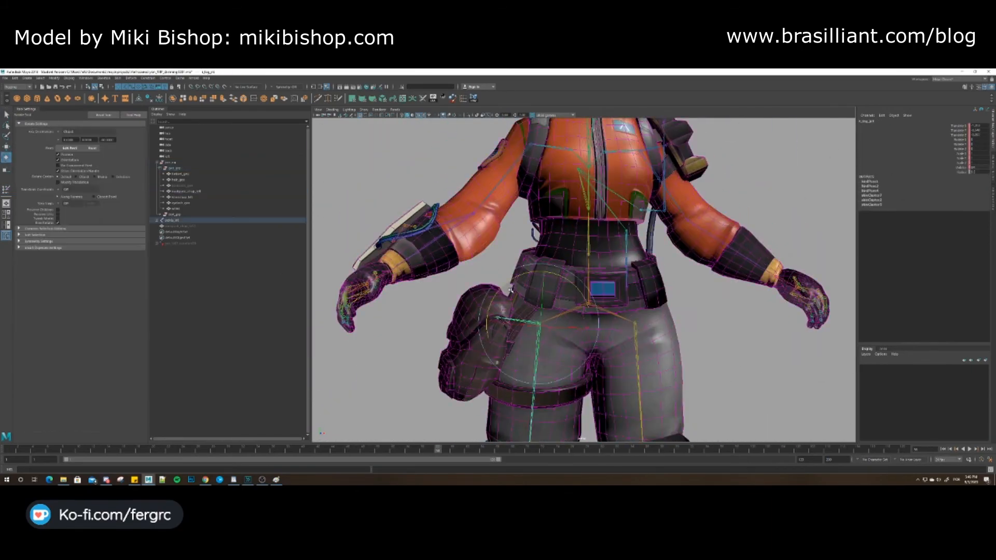
{"action": "right_click", "coordinate": [541, 313]}
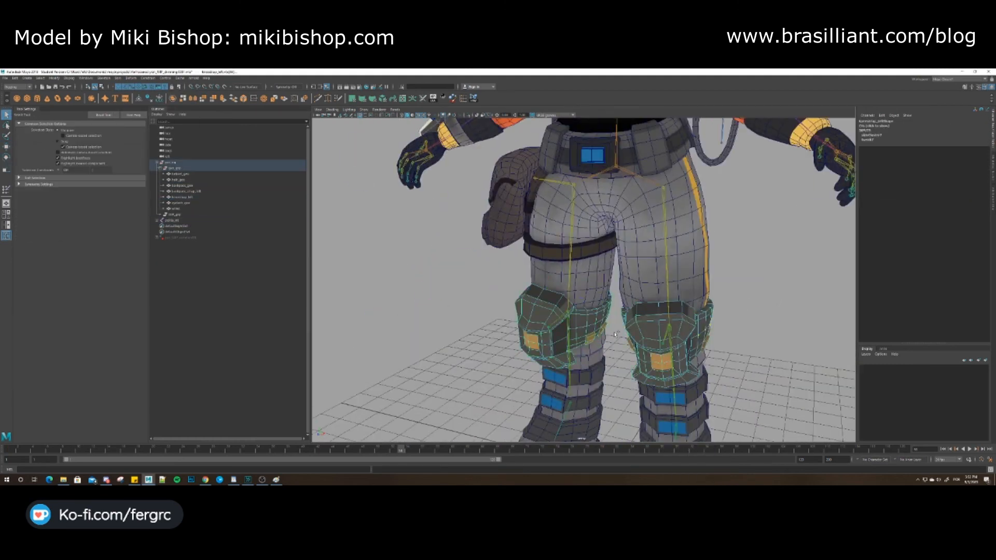
Open the skin weight commands for the selected knee pad vertices.
{"action": "left_click", "coordinate": [118, 78]}
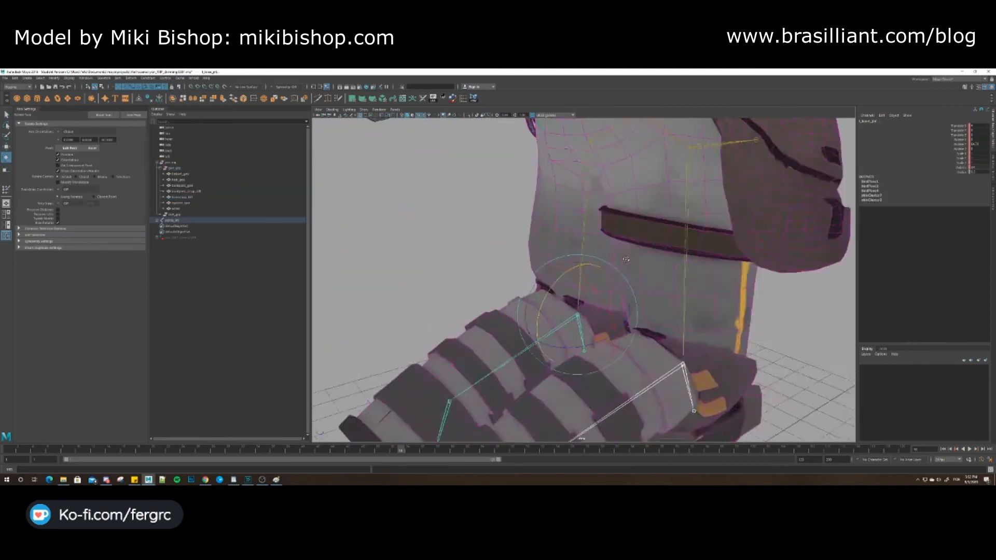